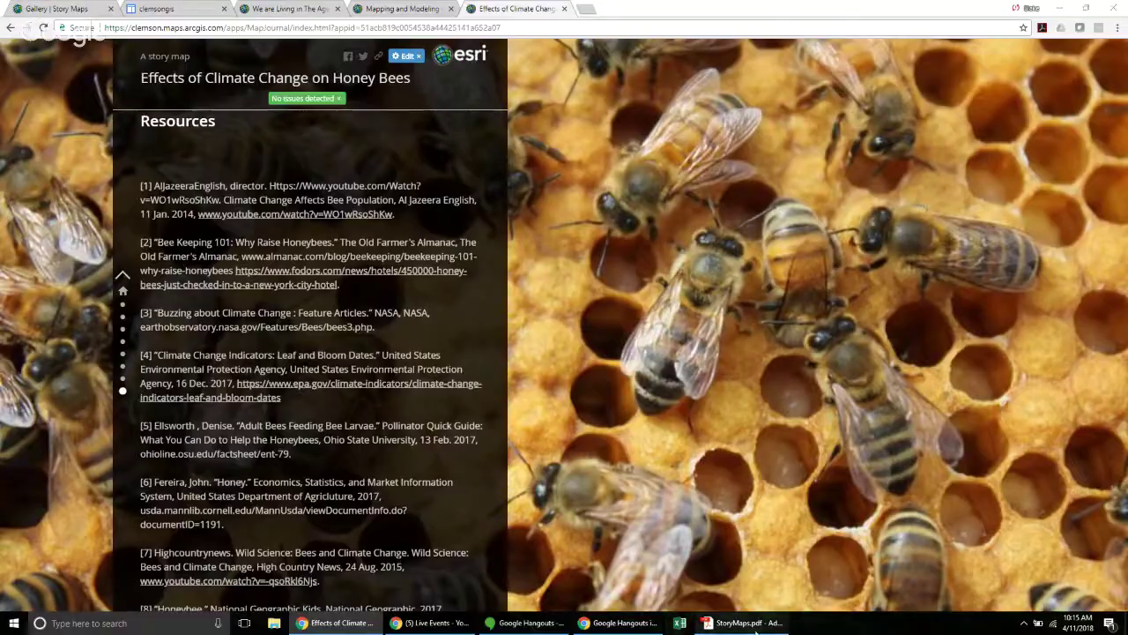
- Return from the StoryMaps.pdf slides to the Chrome browser and open arcgis.com in a new tab
scroll(494, 366, "down", 3)
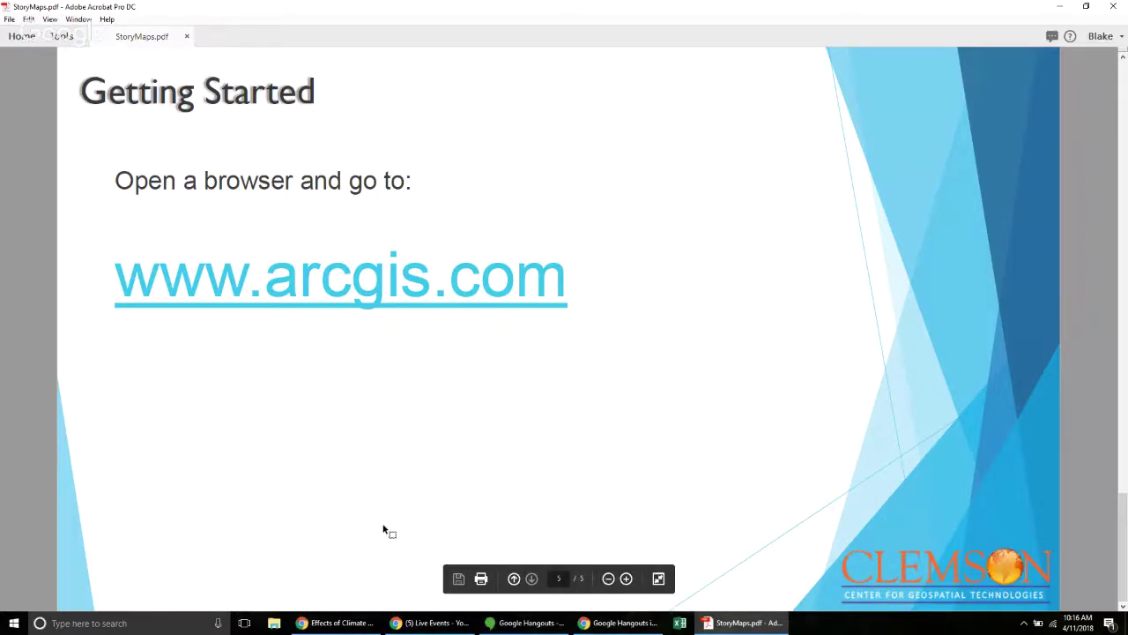
mouse_move(340, 628)
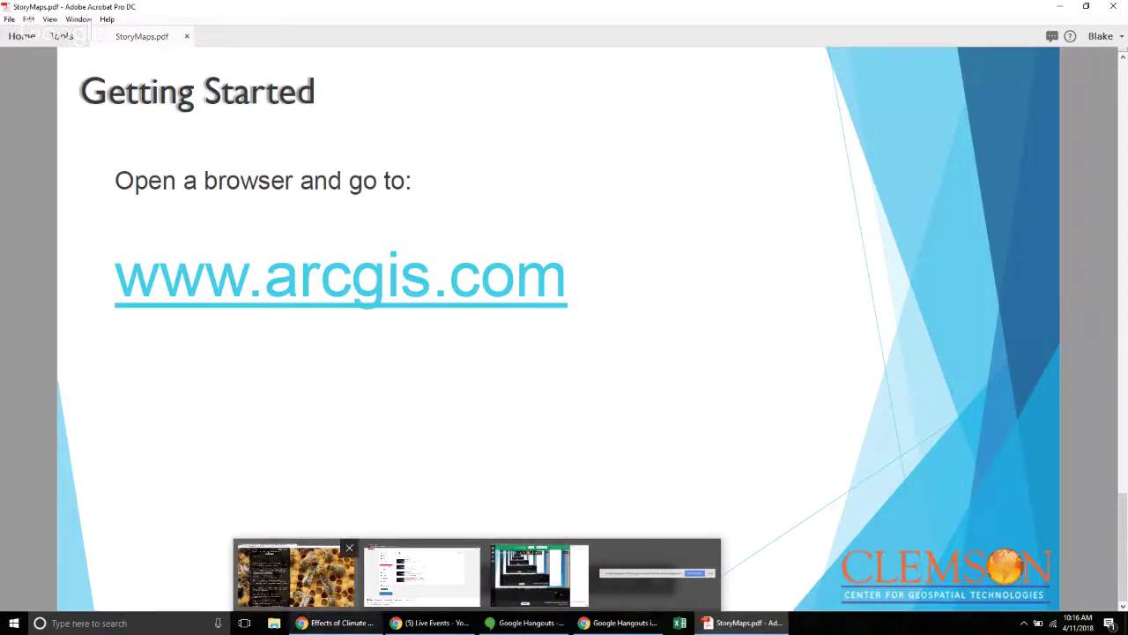
left_click(342, 629)
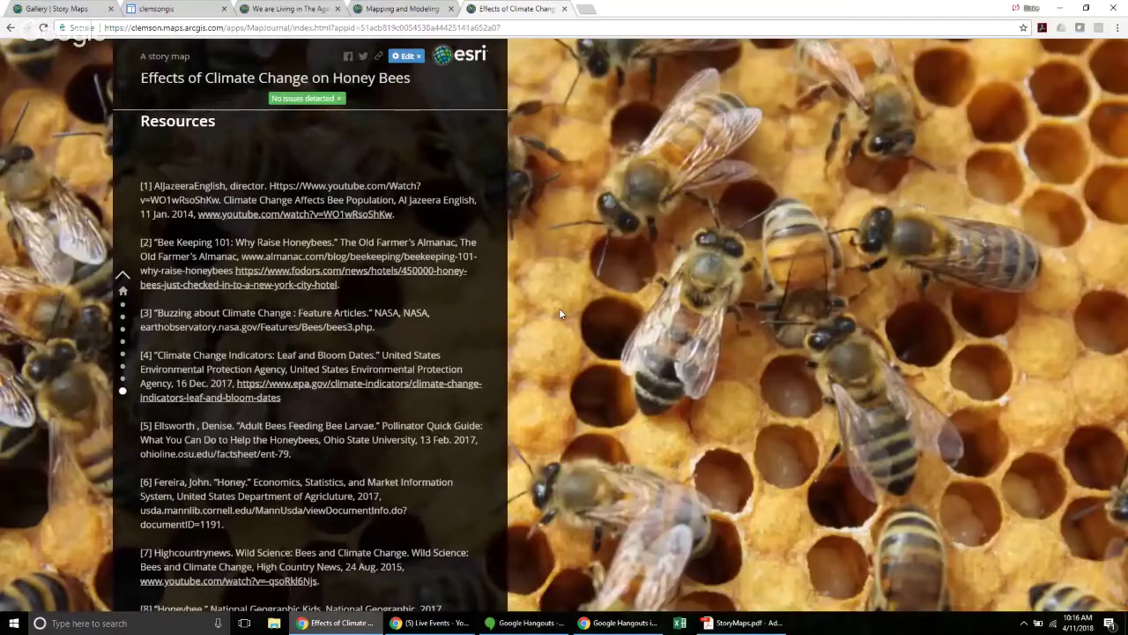
left_click(587, 9)
type("arcgis")
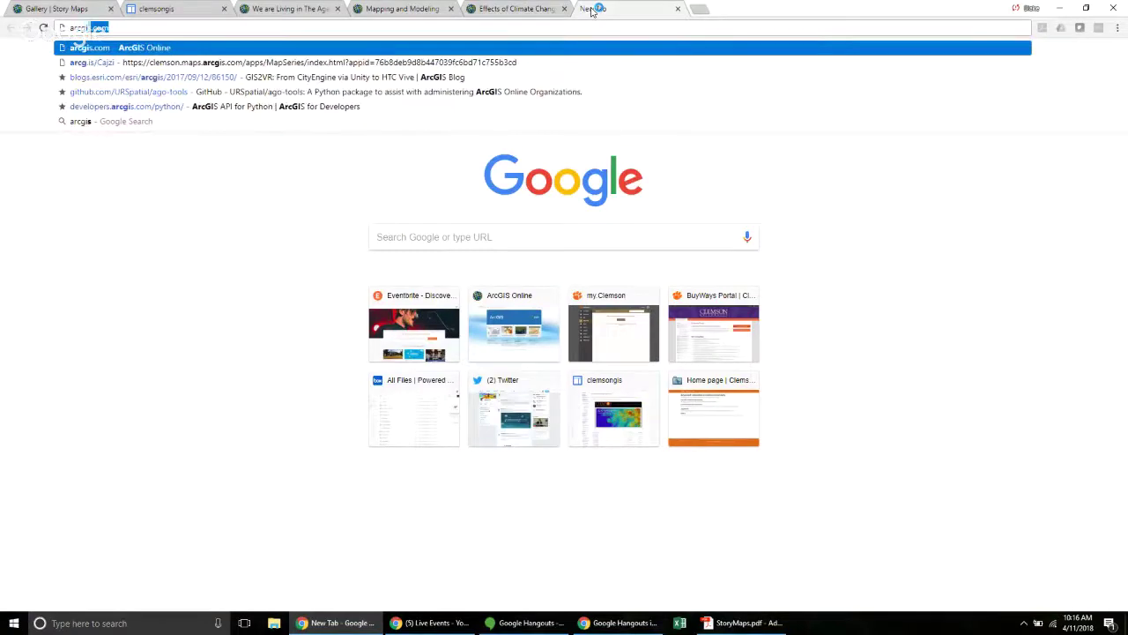
type(".com/")
key("Return")
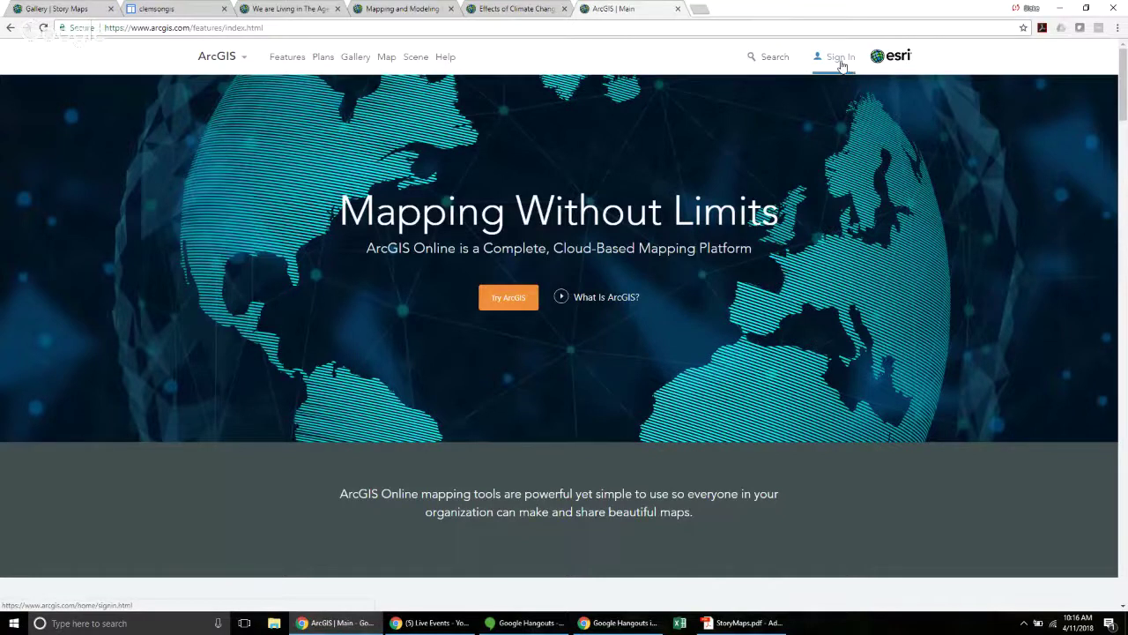
- Sign in to ArcGIS through the enterprise login with organization URL clemson.maps.arcgis.com, using the Clemson University account
left_click(841, 58)
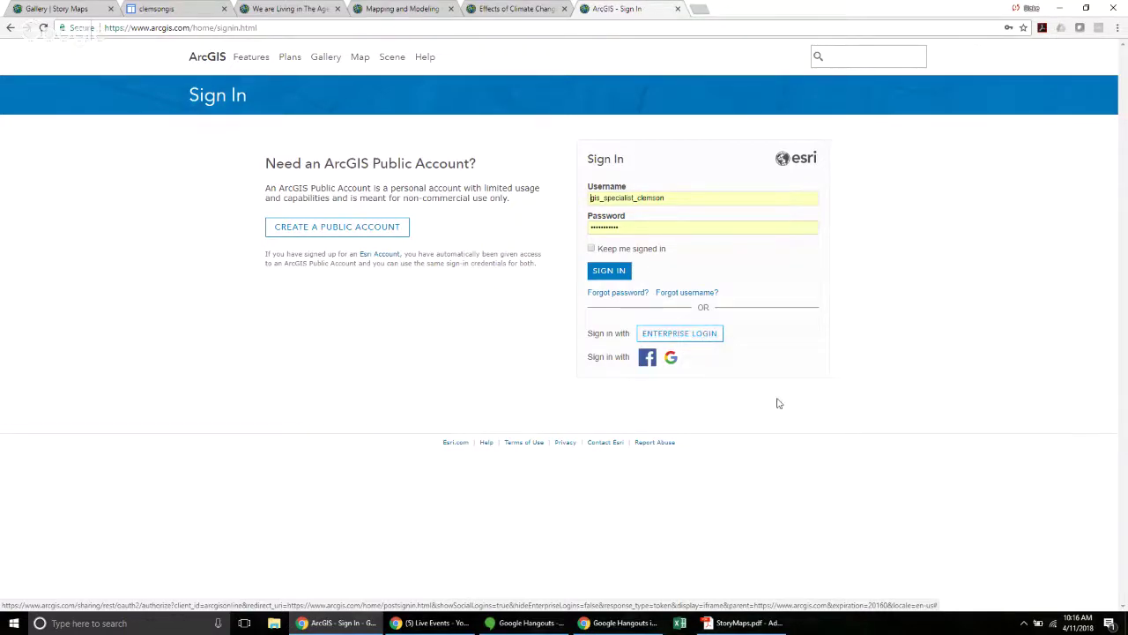
left_click(670, 339)
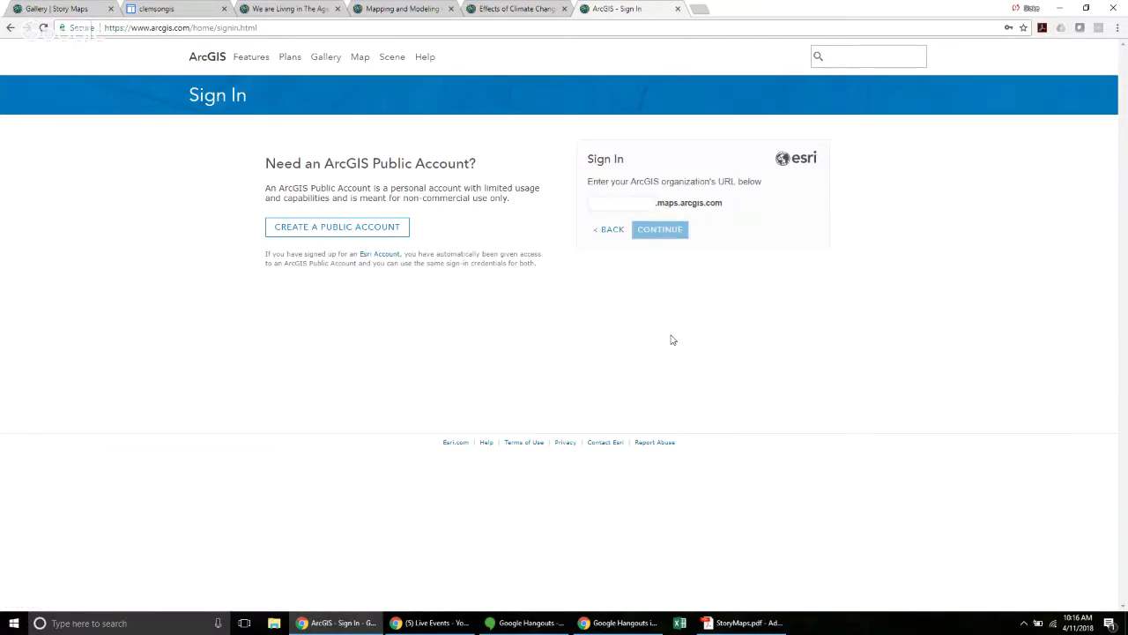
type("clemson")
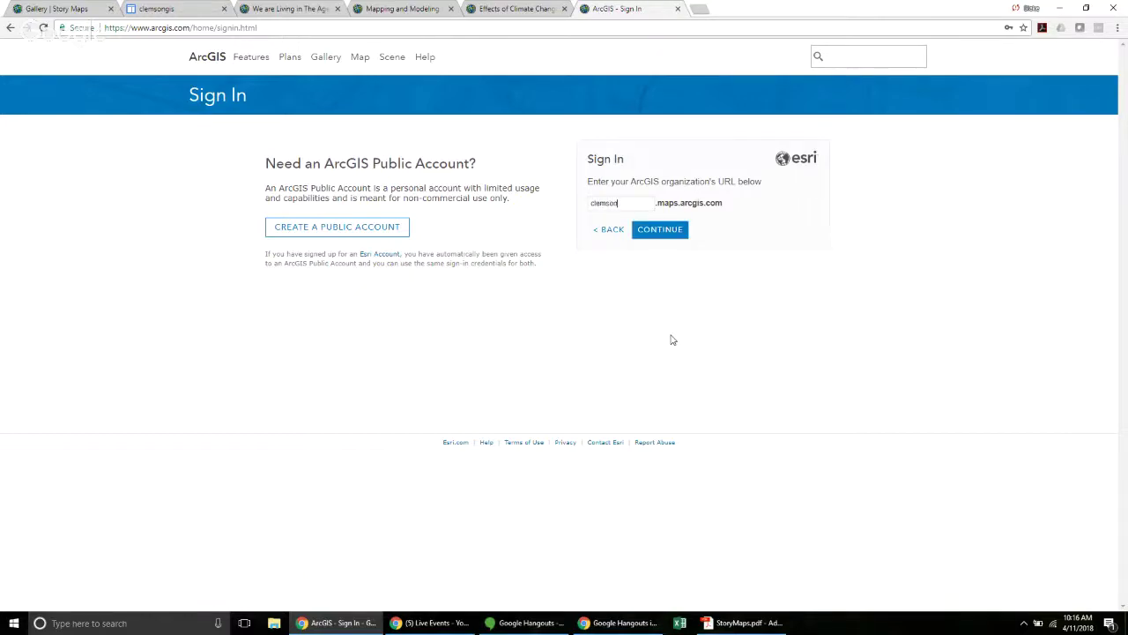
left_click(676, 232)
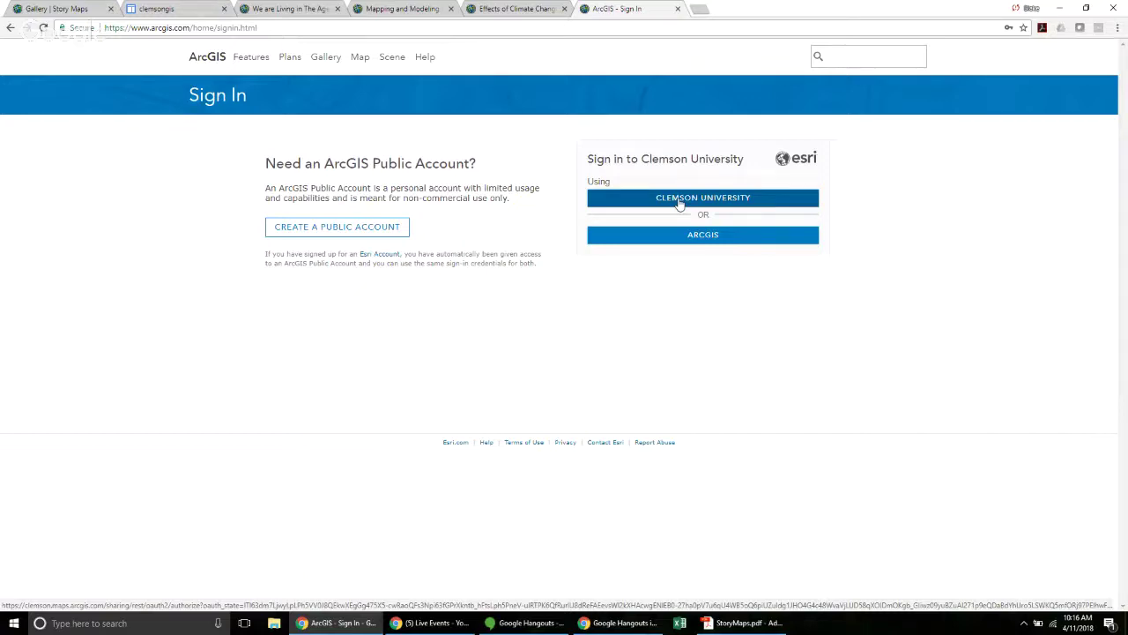
left_click(679, 204)
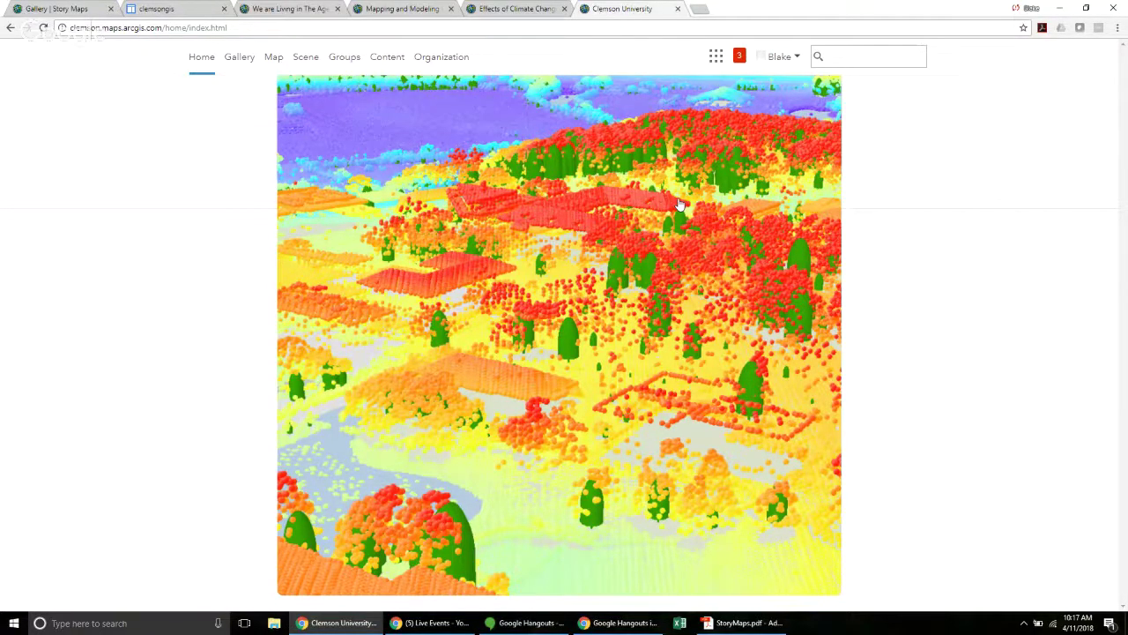
- View the account's content list and open the map viewer
left_click(383, 58)
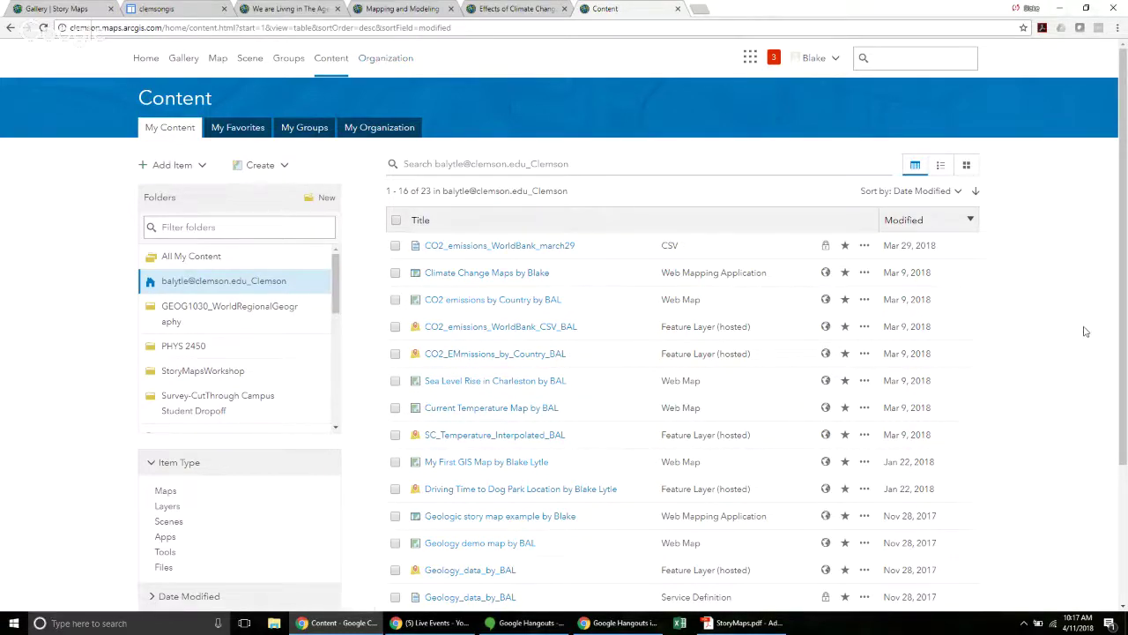
left_click(217, 70)
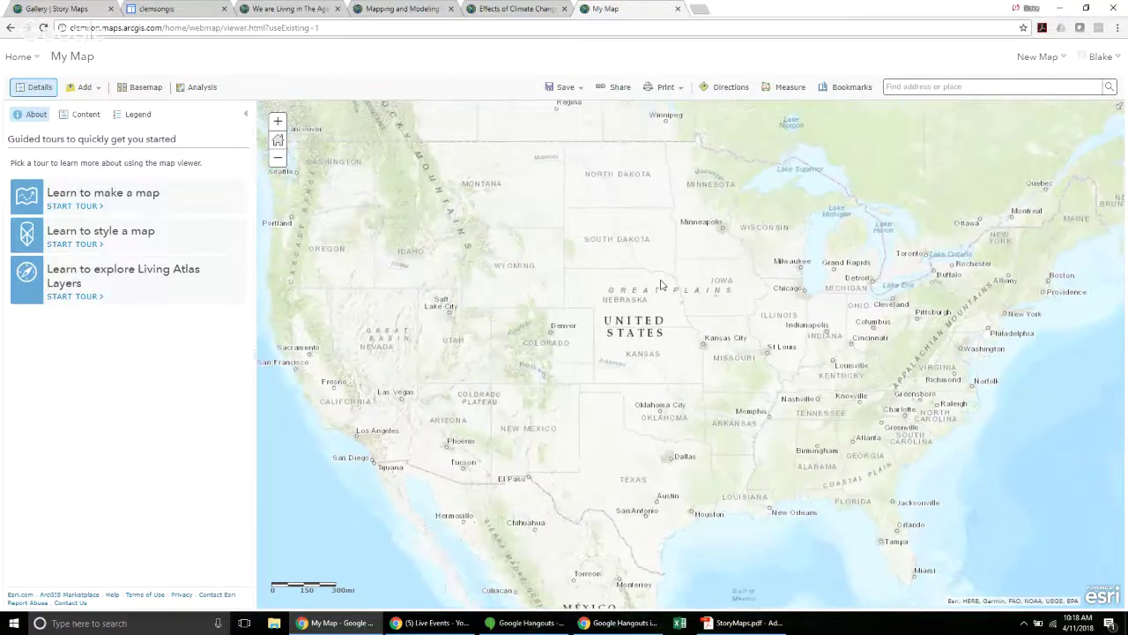
- Explore the map by zooming in and out and panning across the United States to the Atlantic, and restore the default extent
scroll(661, 284, "up", 2)
scroll(661, 284, "down", 2)
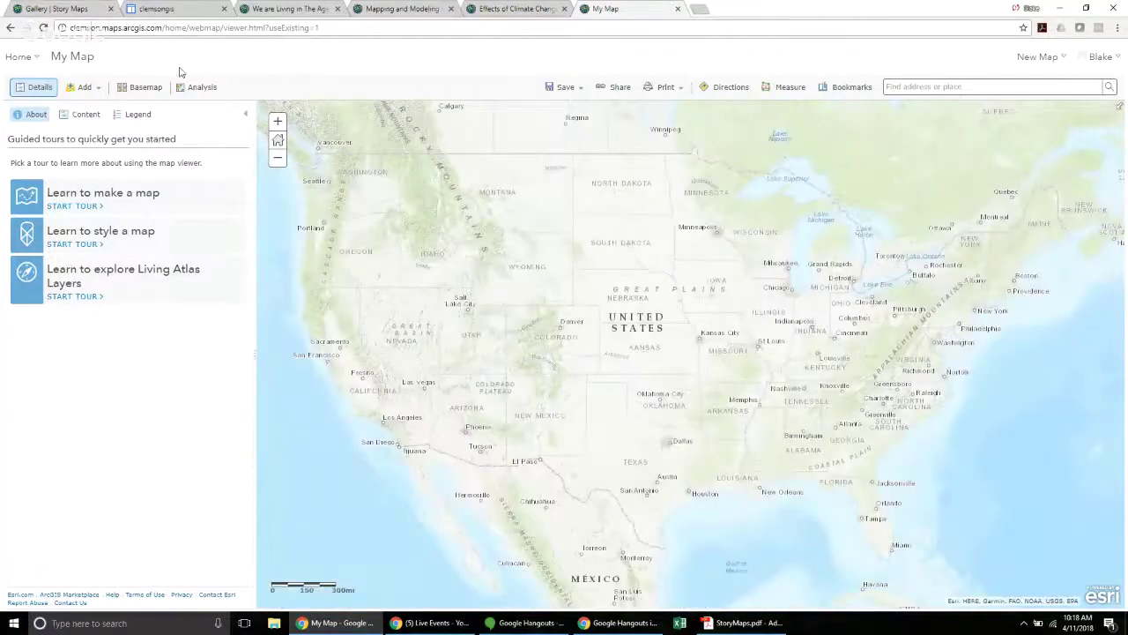
left_click(278, 121)
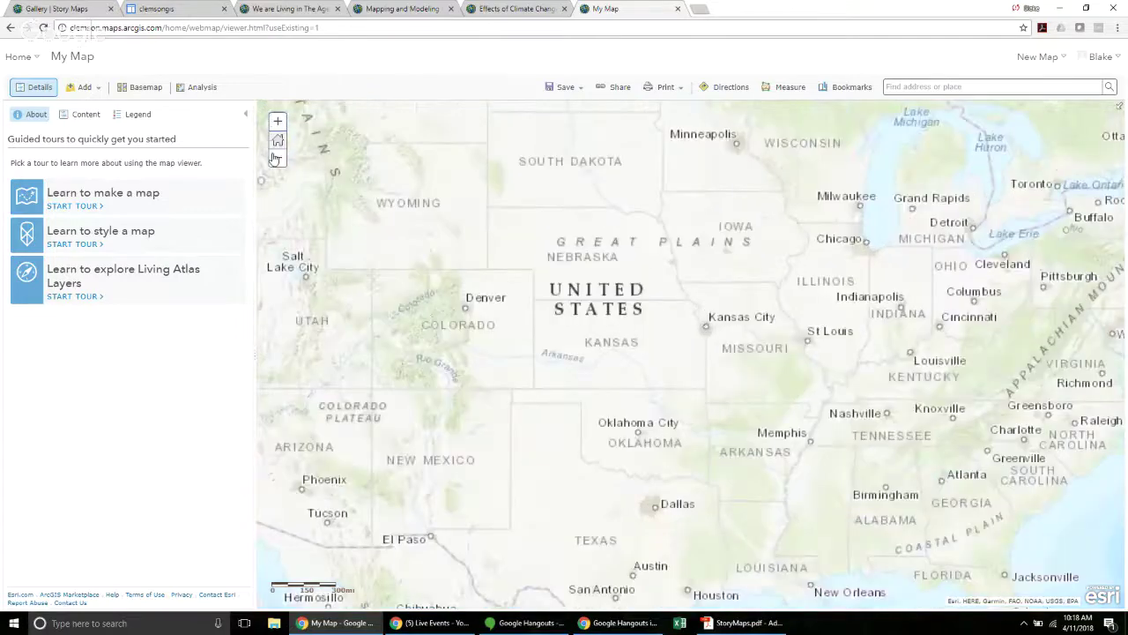
left_click(278, 158)
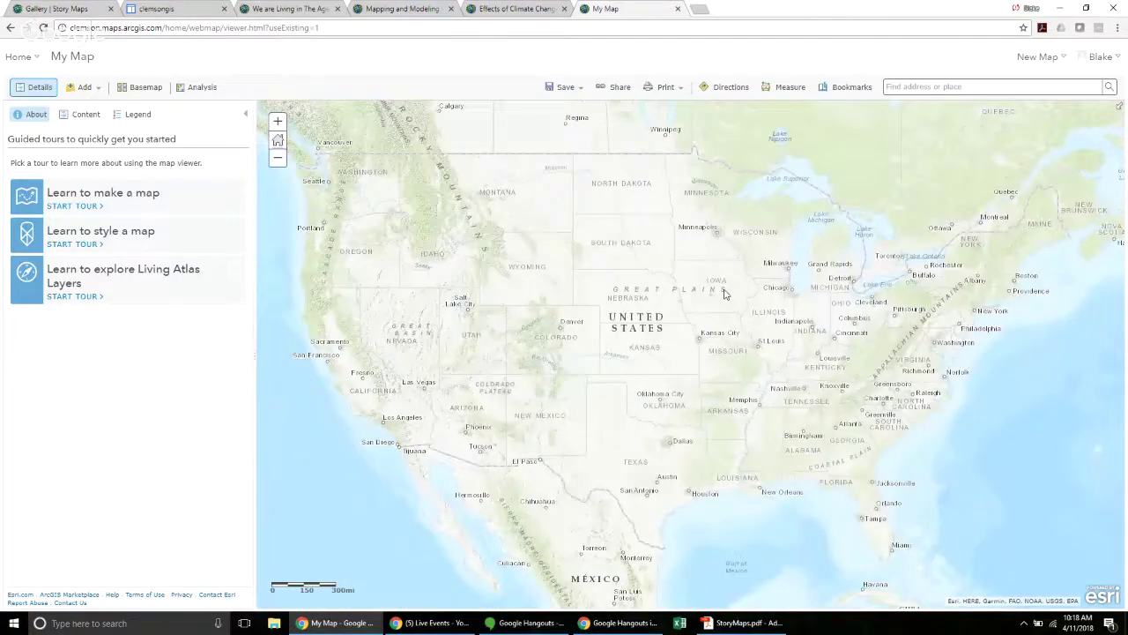
left_click_drag(726, 290, 873, 322)
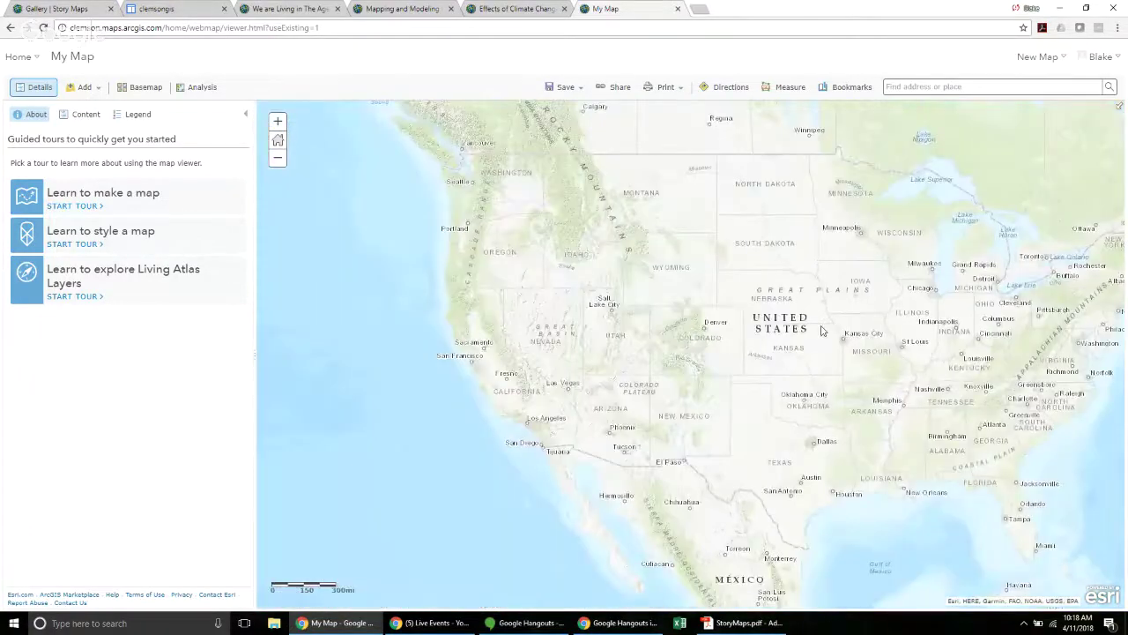
left_click_drag(1058, 401, 610, 336)
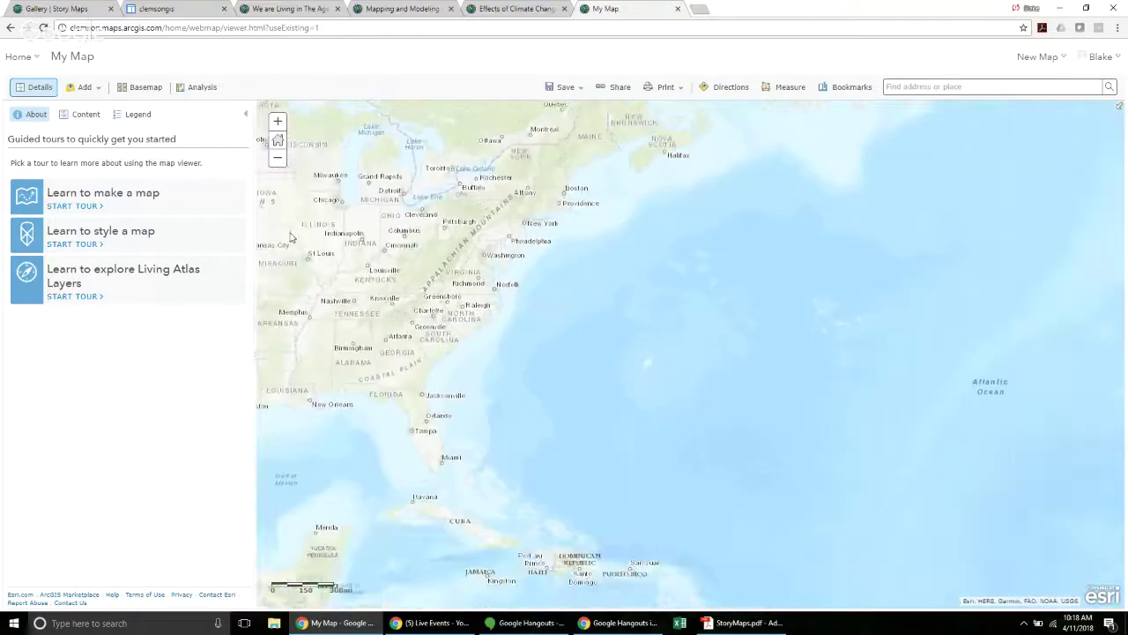
left_click(279, 141)
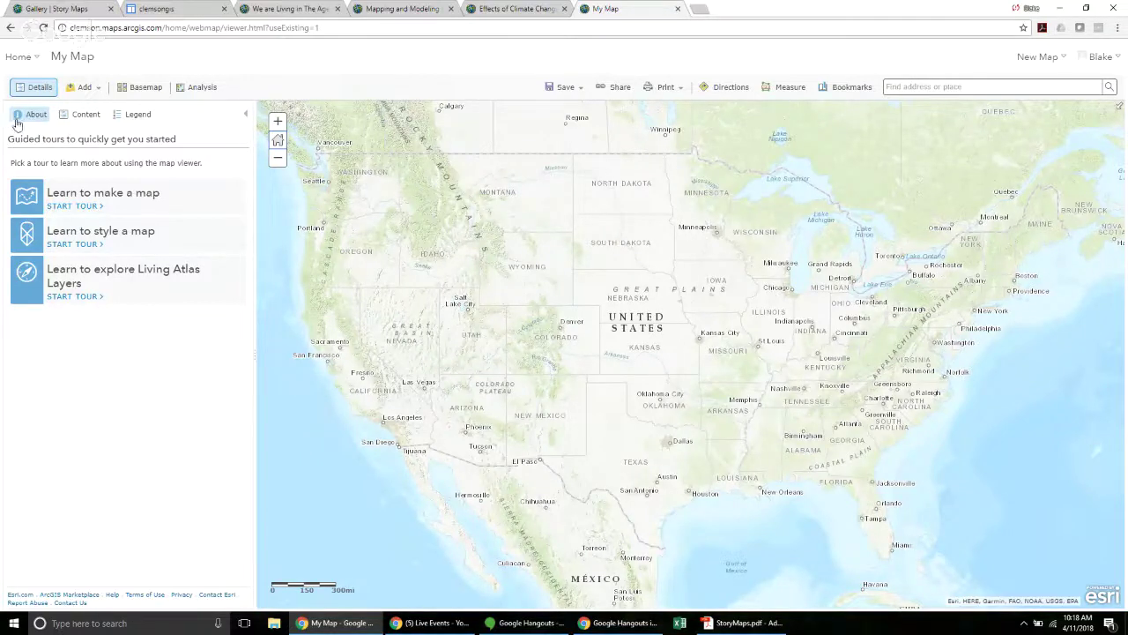
- Show the map's contents, examine the Topographic basemap up close around Kansas, and return to the default extent
left_click(77, 117)
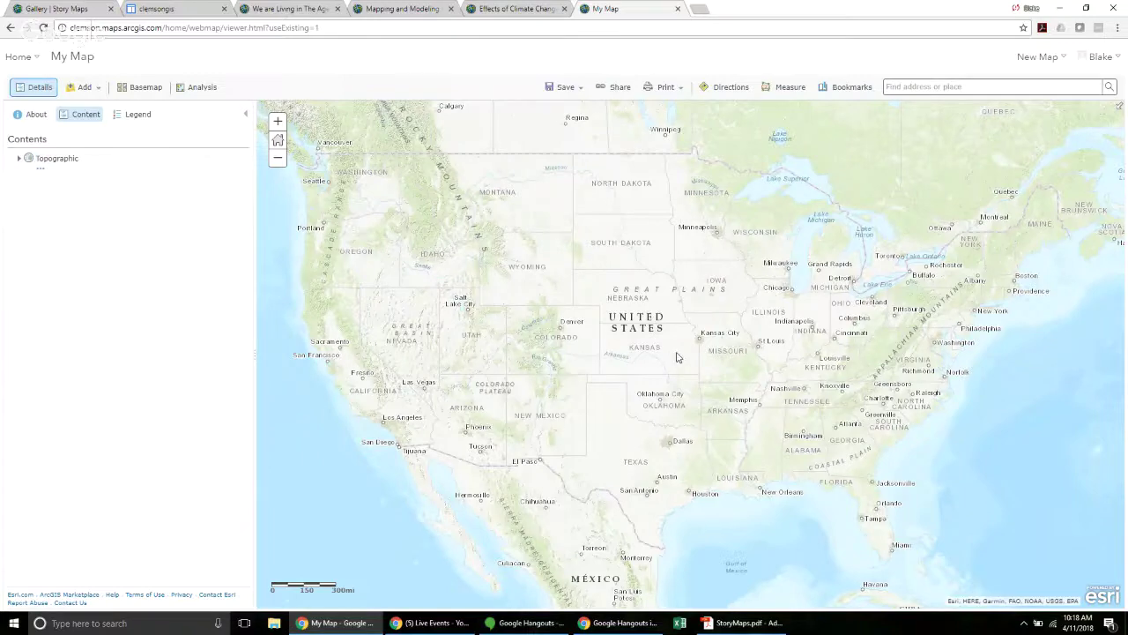
scroll(677, 357, "up", 5)
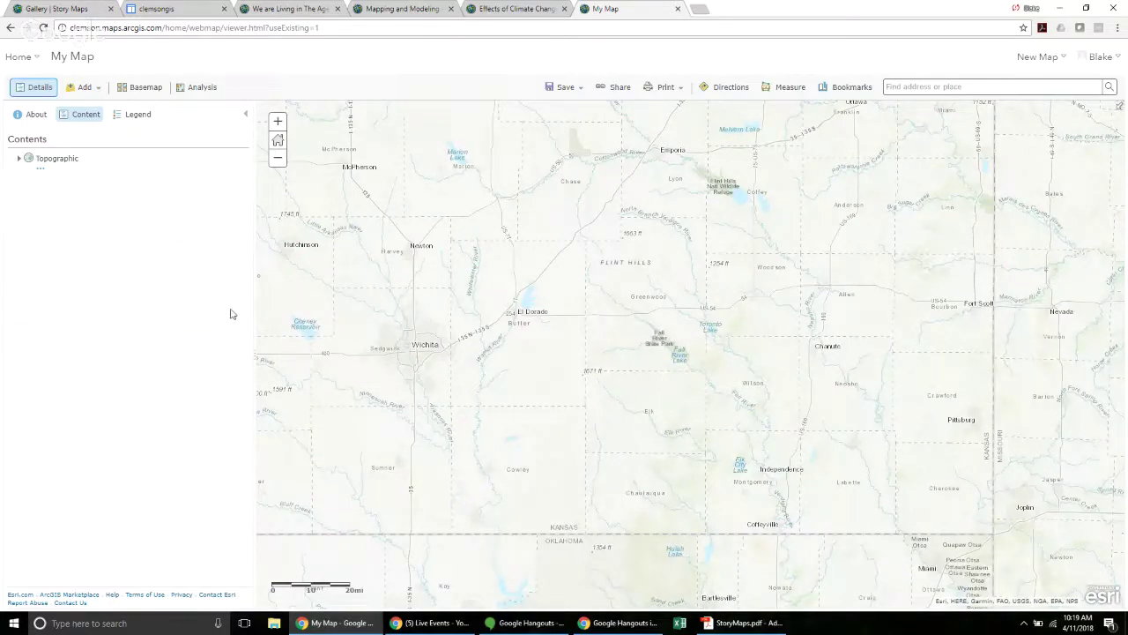
left_click(278, 140)
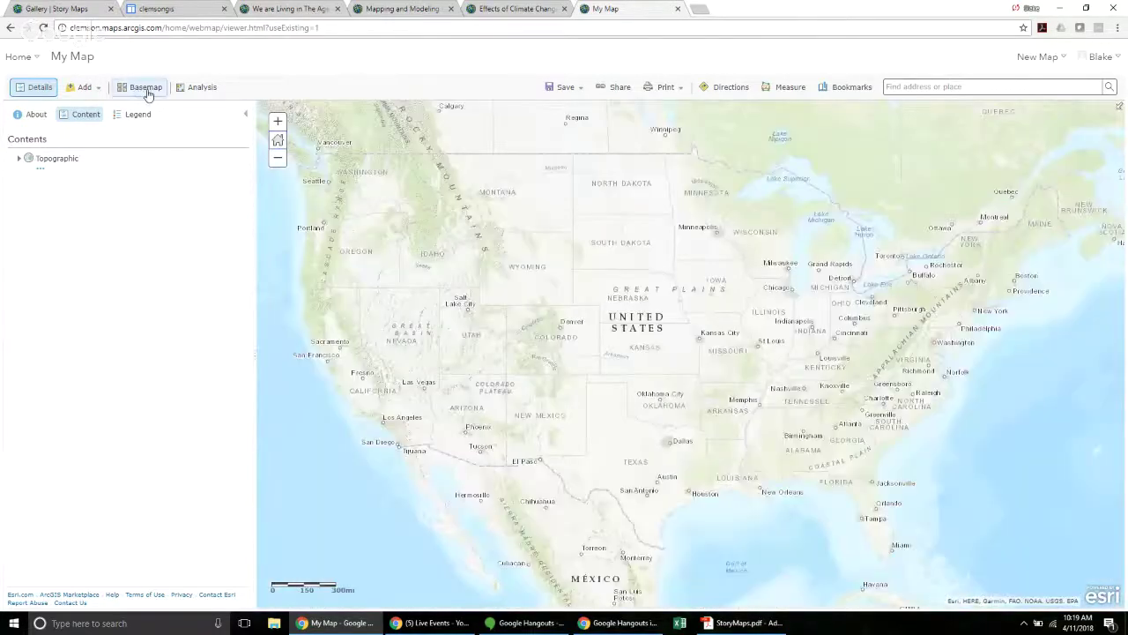
- Try the Imagery, Streets and Dark Gray Canvas basemaps one after another on the map
left_click(146, 88)
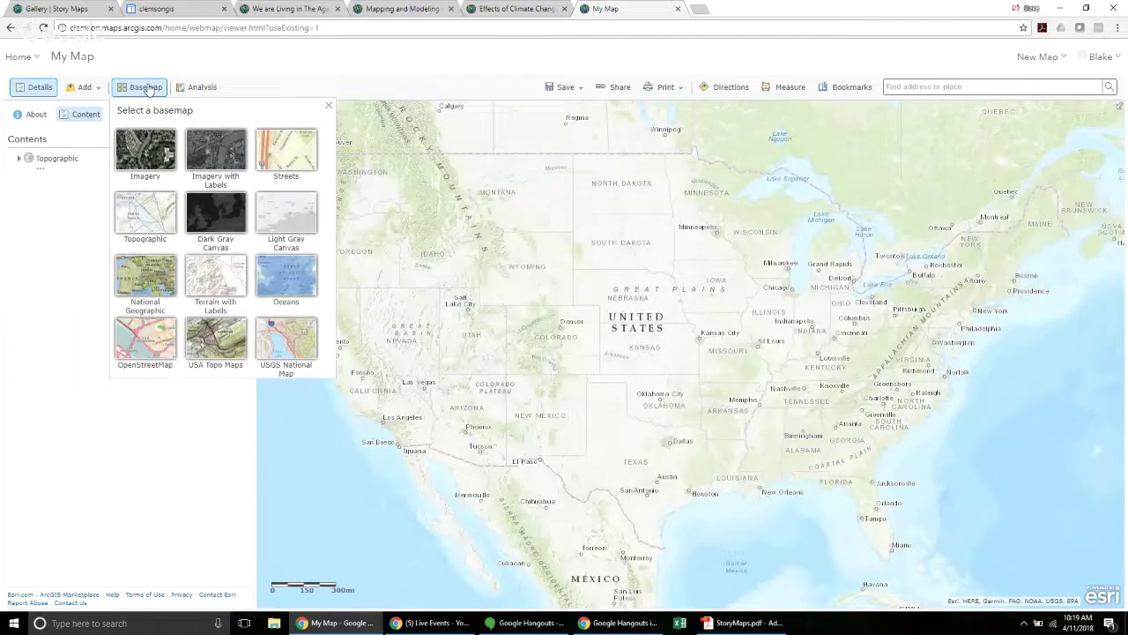
left_click(138, 156)
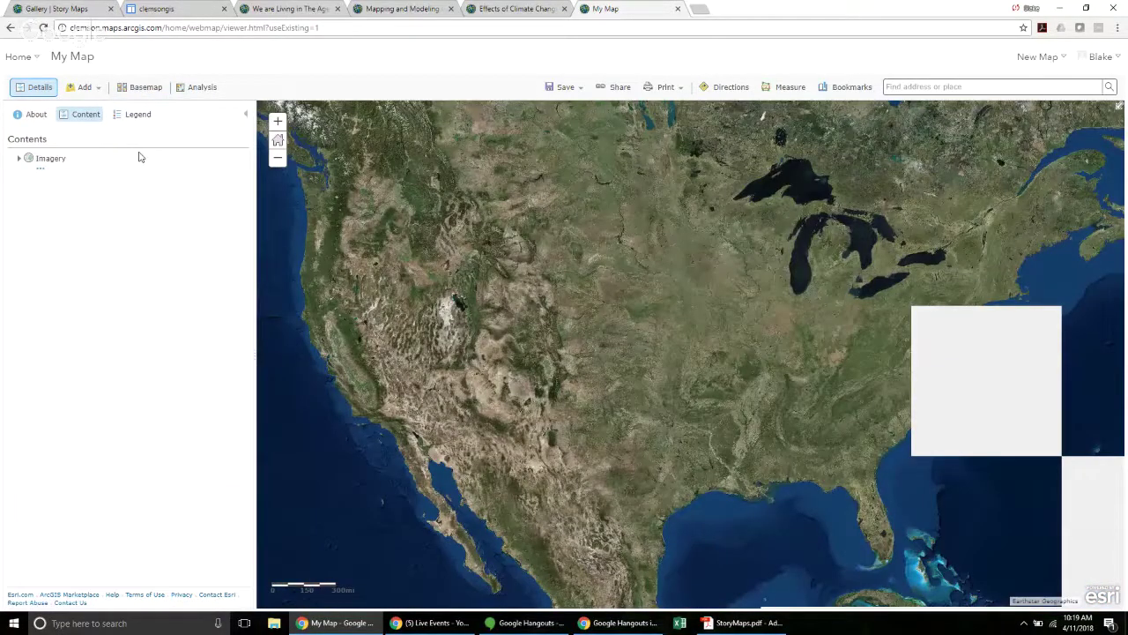
left_click(131, 87)
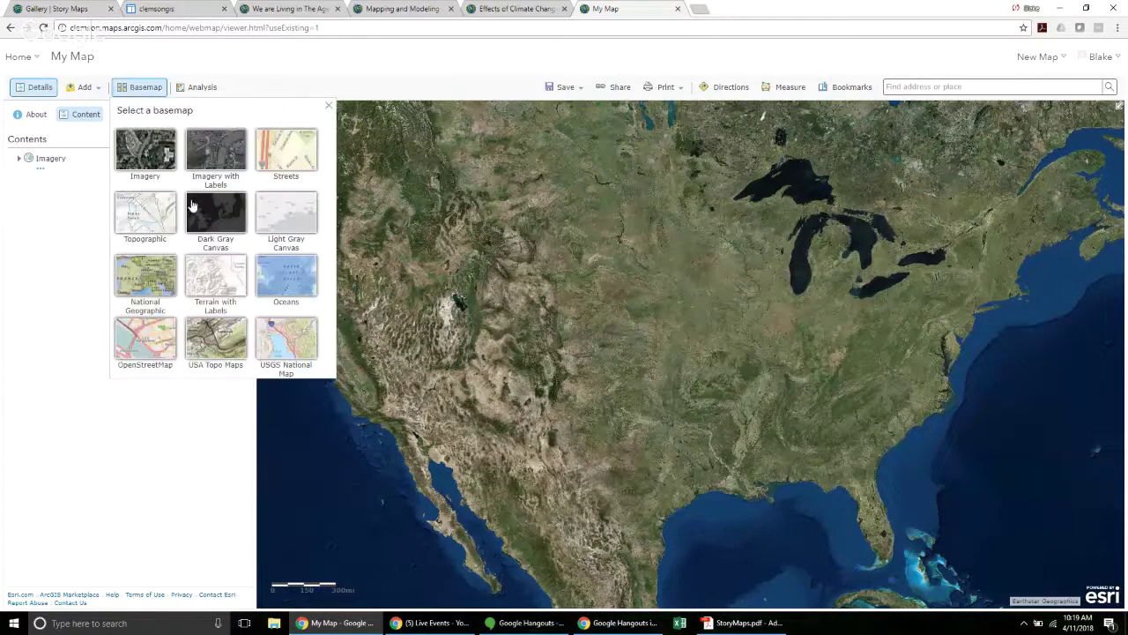
left_click(270, 168)
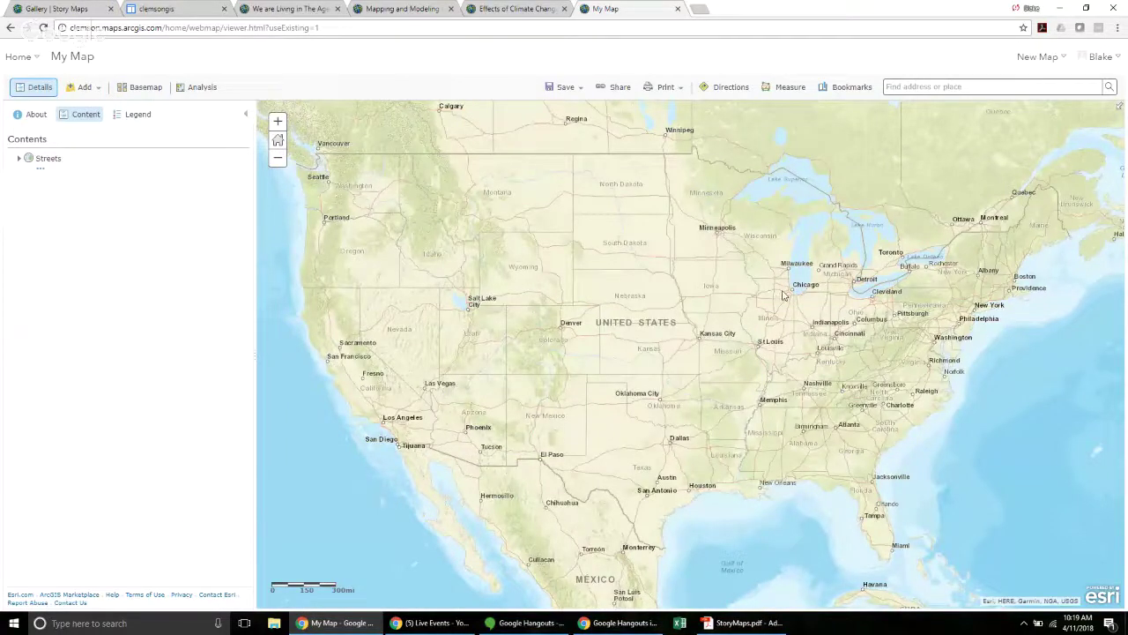
left_click(141, 87)
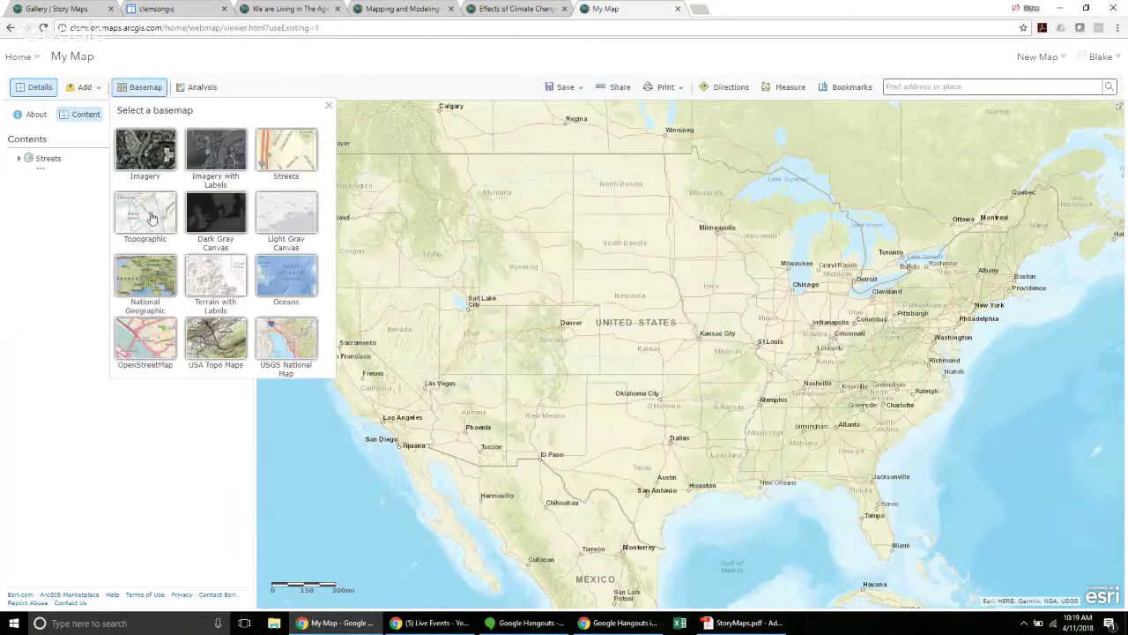
left_click(216, 216)
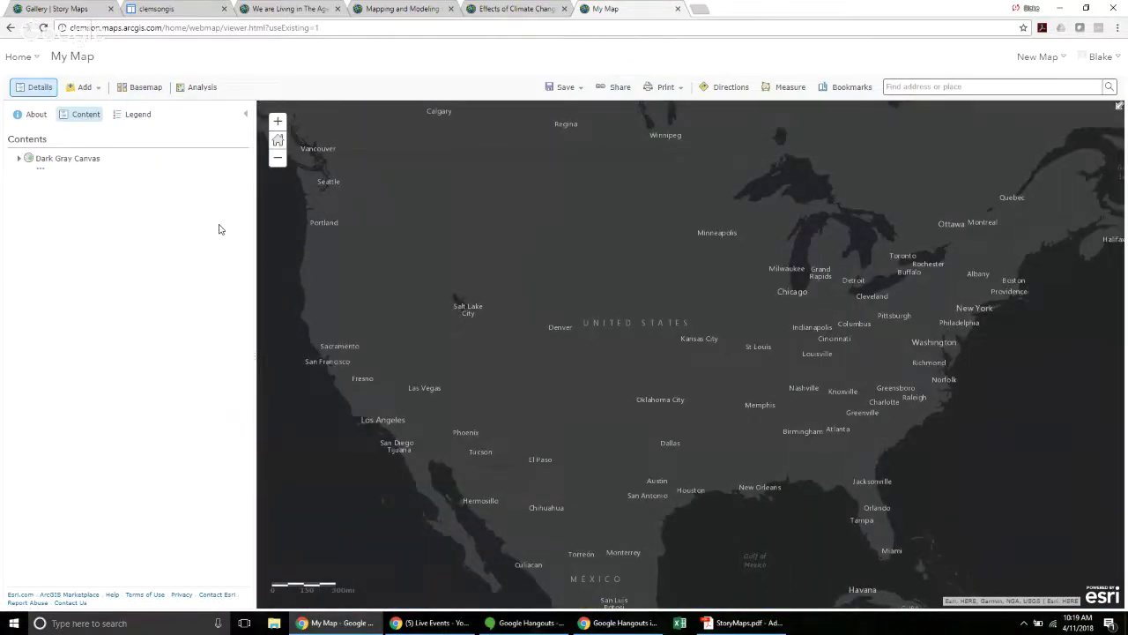
- Try the Oceans basemap over the Atlantic seafloor and the OpenStreetMap basemap over the United States
left_click(132, 87)
left_click(287, 278)
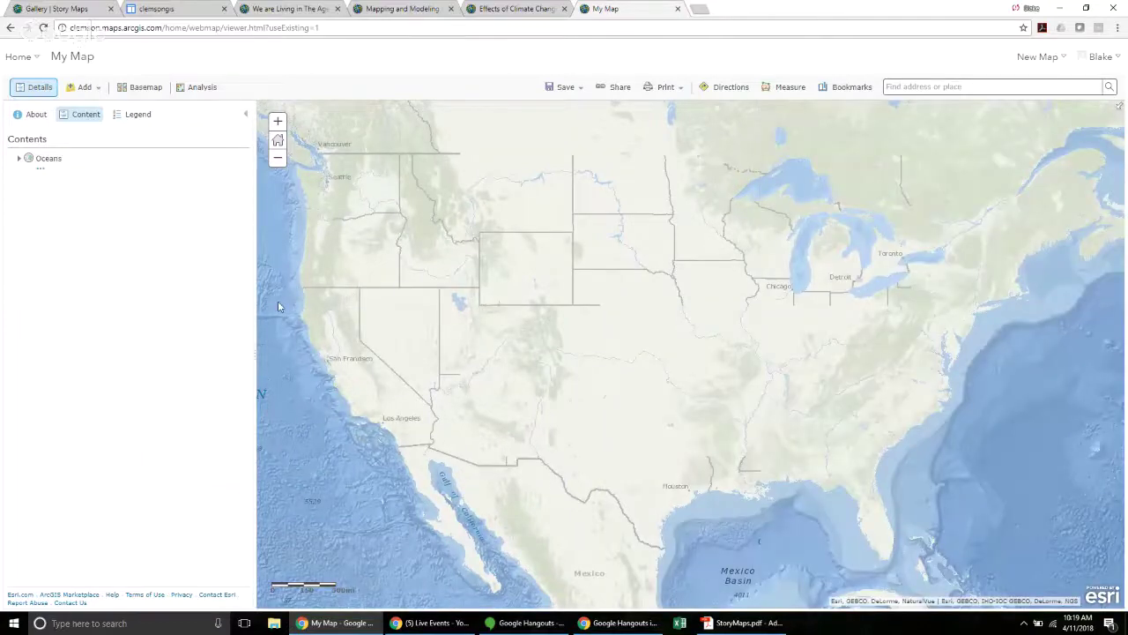
left_click(276, 140)
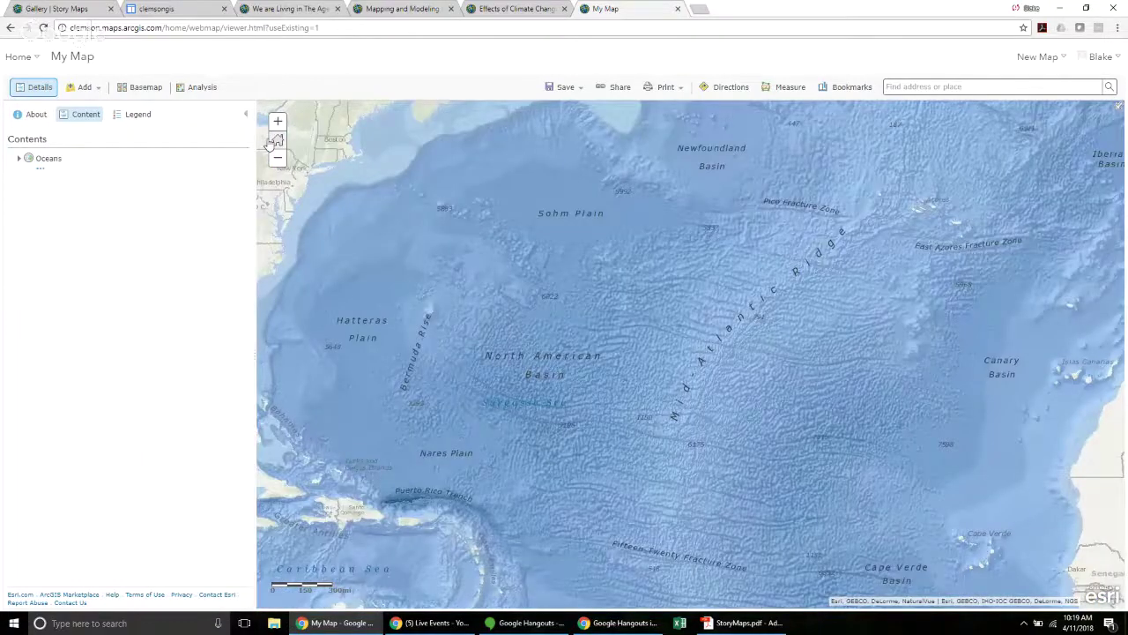
left_click_drag(593, 287, 649, 322)
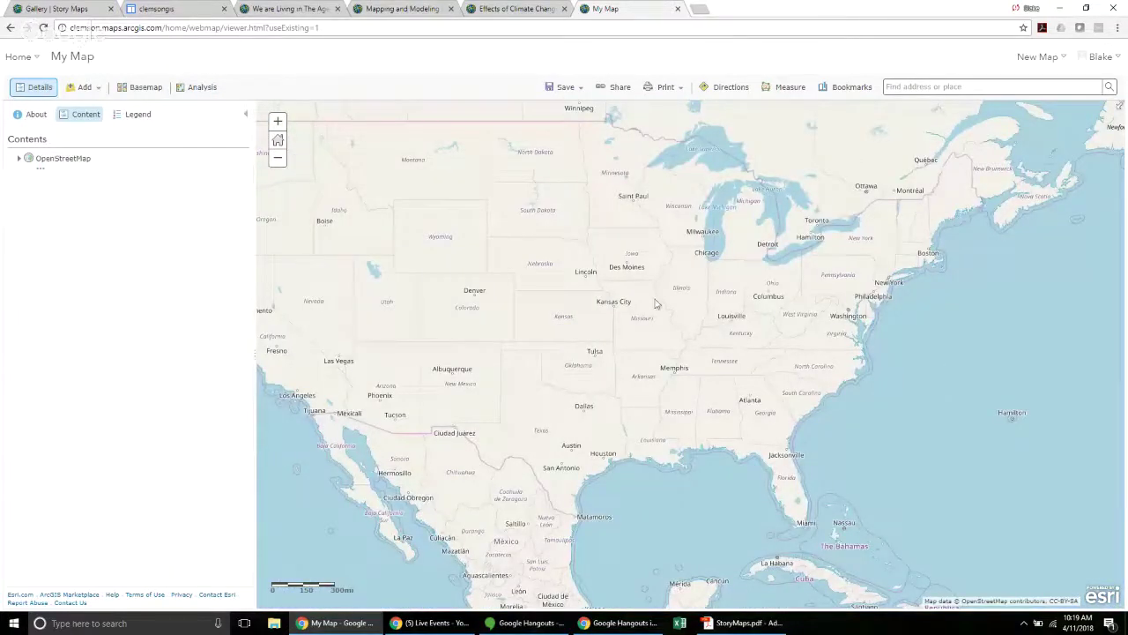
left_click_drag(655, 304, 700, 302)
scroll(700, 302, "up", 1)
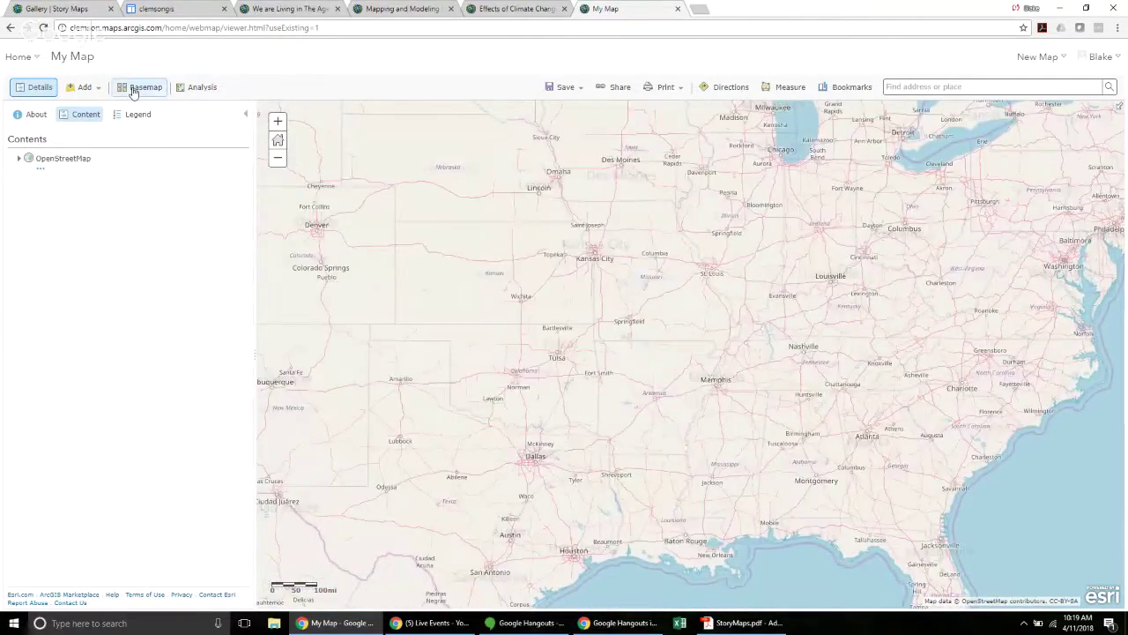
- Set the basemap back to Topographic and reset the map to its default extent
left_click(128, 89)
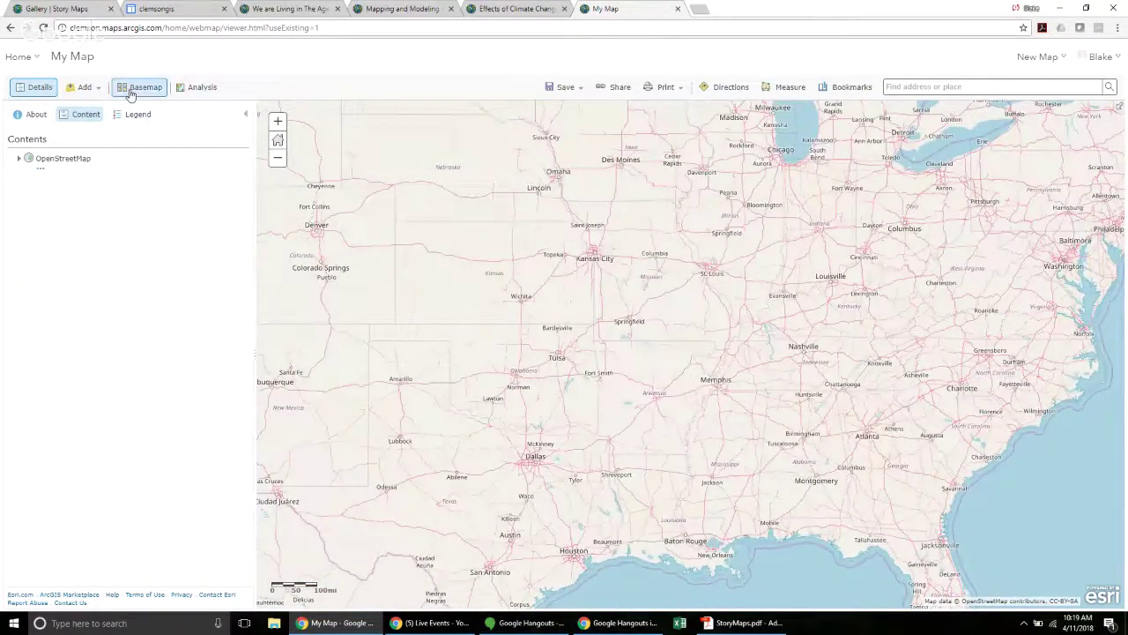
left_click(158, 219)
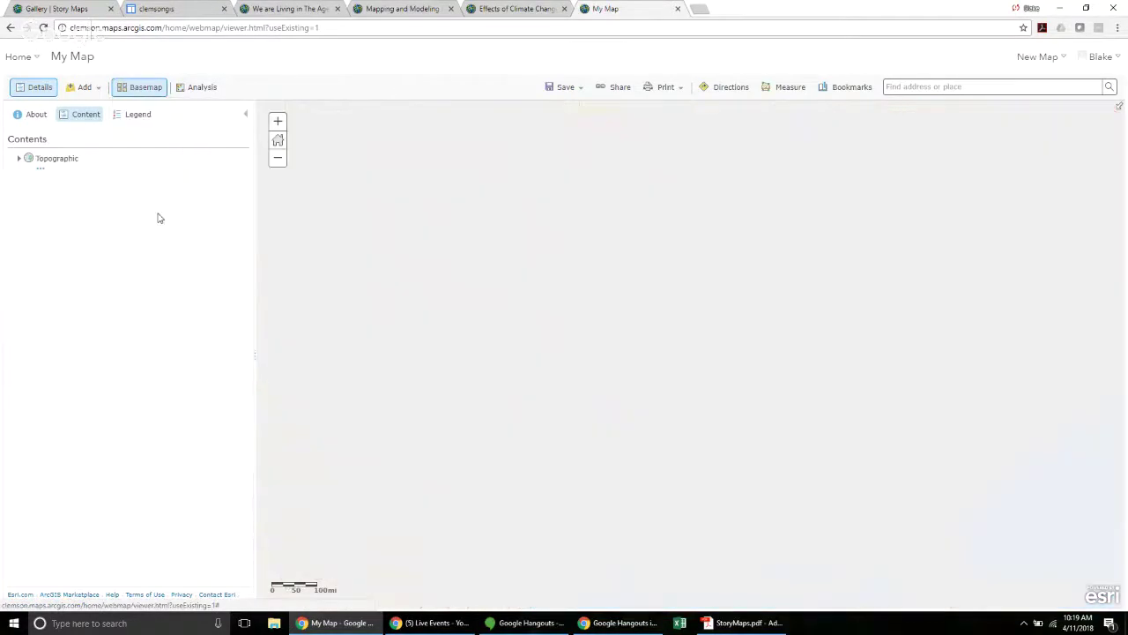
left_click(277, 141)
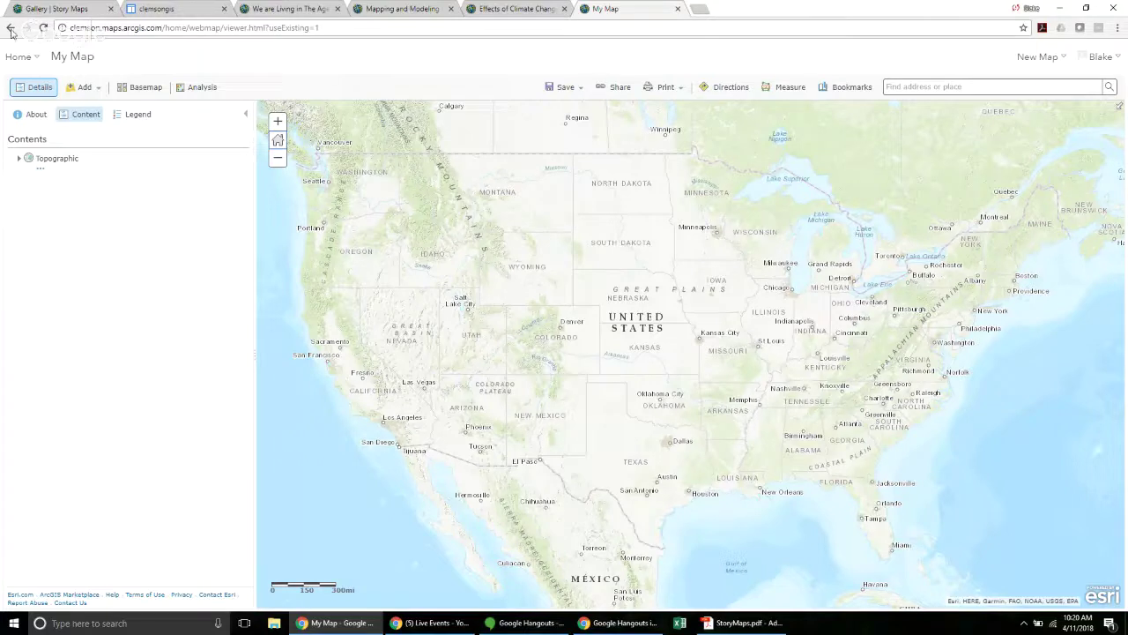
- Start a search for layers to add to the map and set its source to ArcGIS Online
left_click(84, 89)
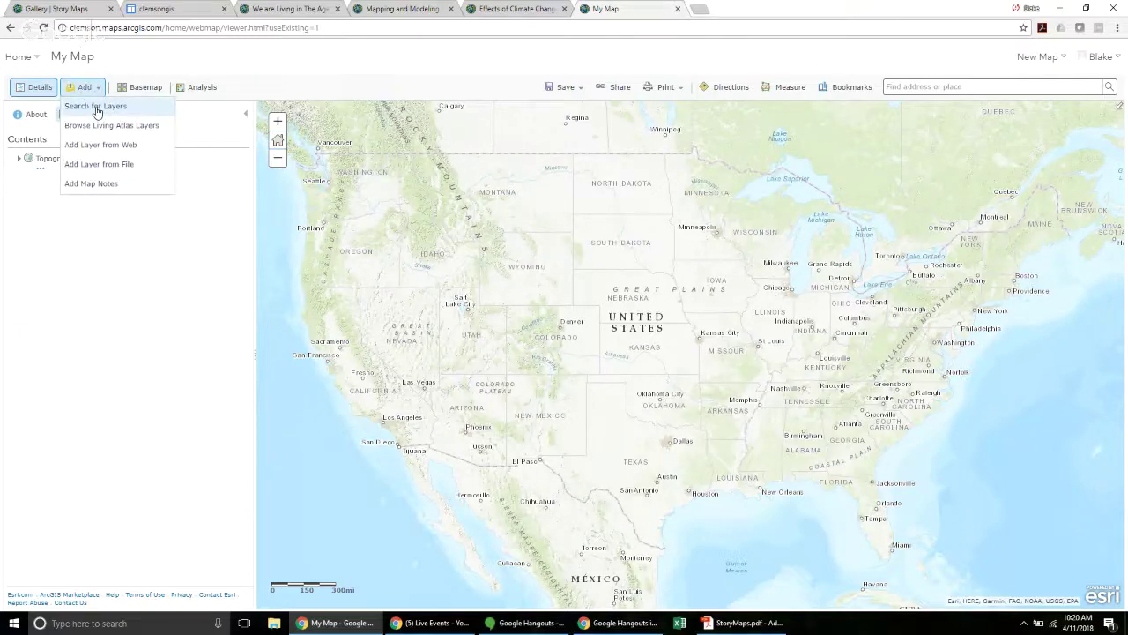
left_click(88, 89)
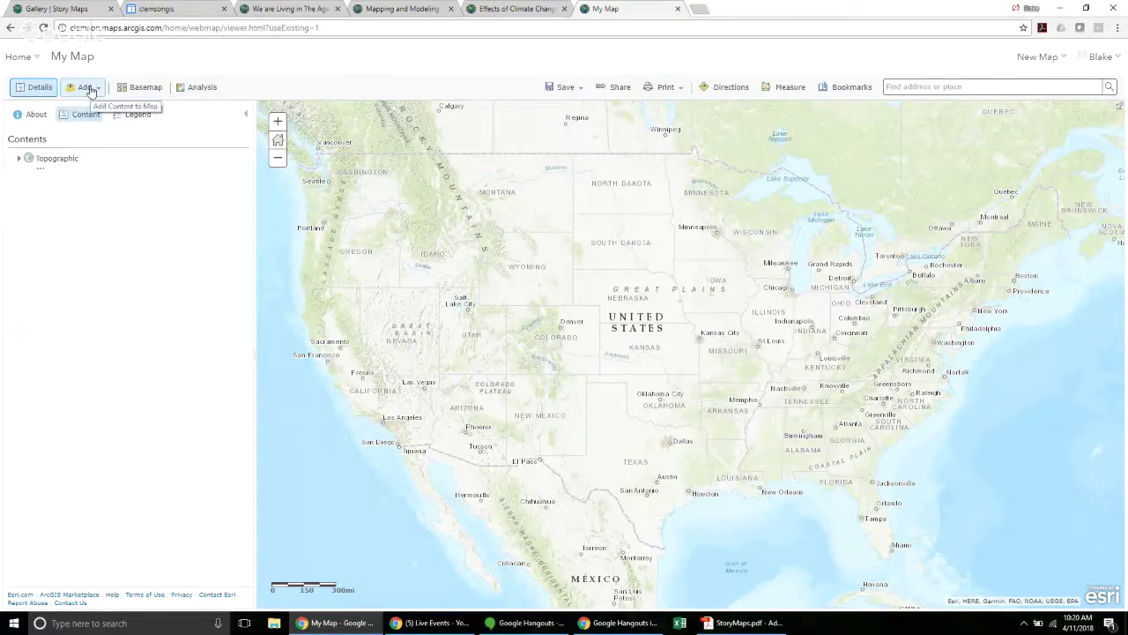
left_click(88, 89)
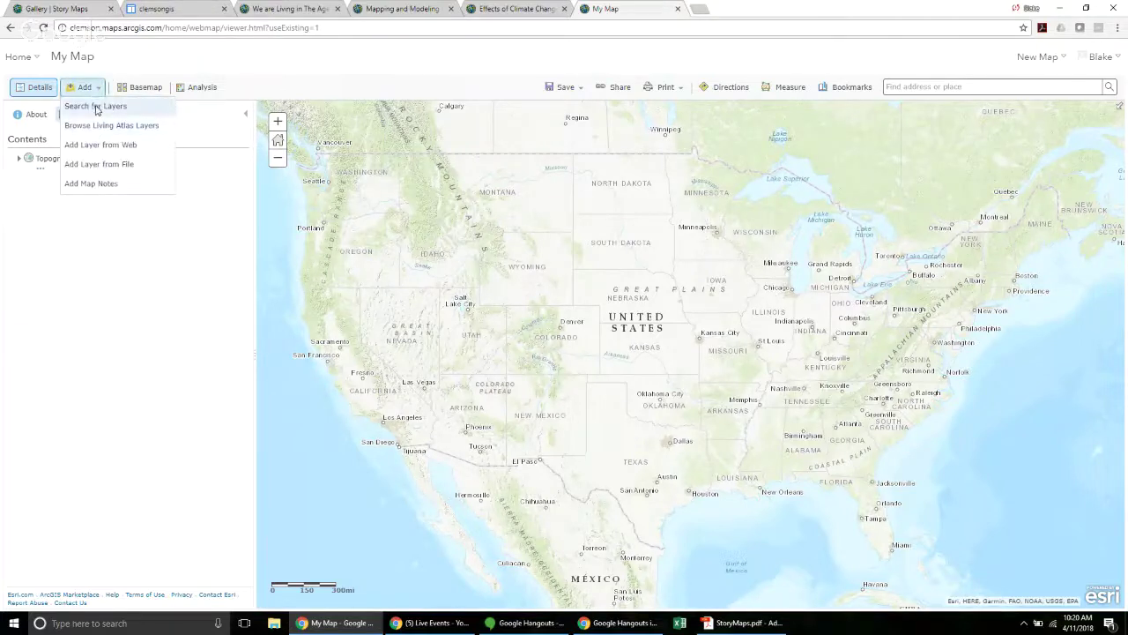
left_click(97, 107)
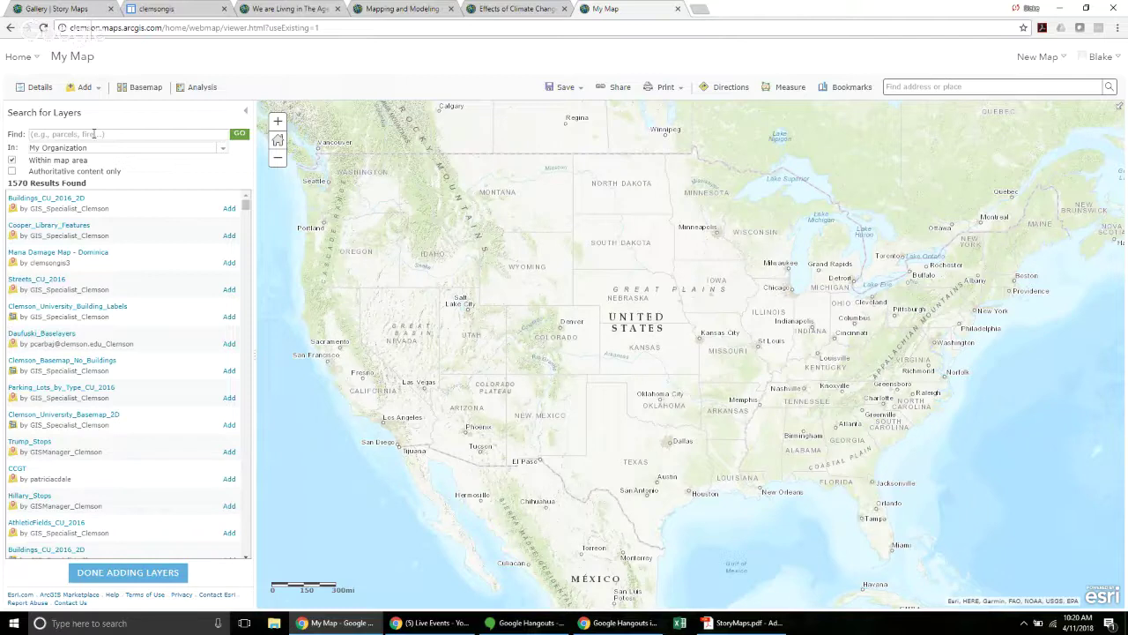
left_click(221, 150)
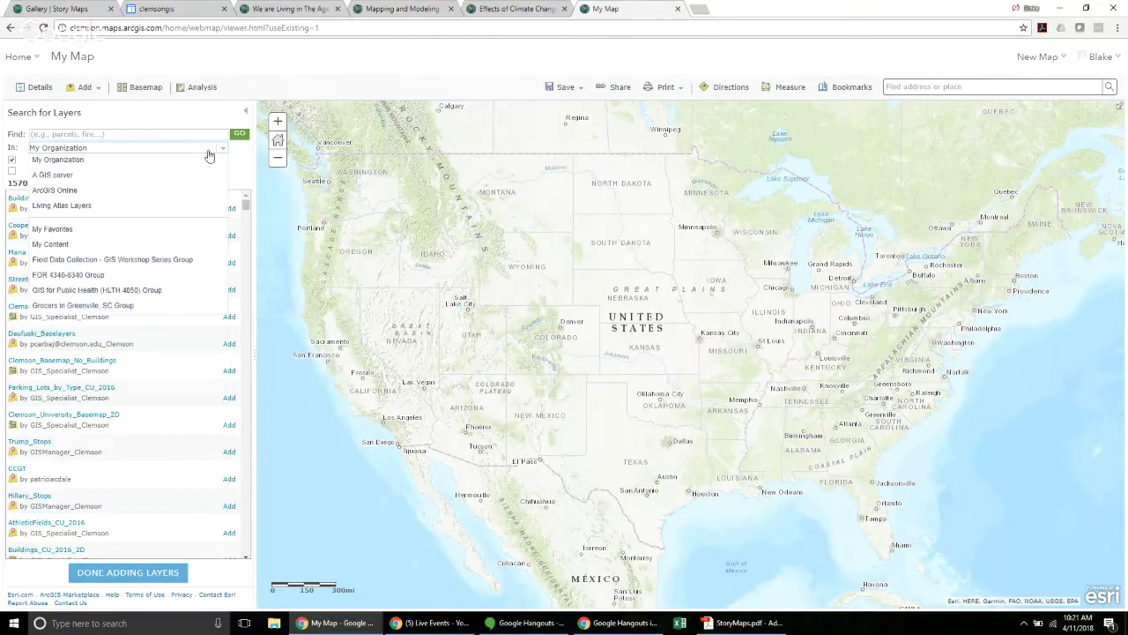
left_click(179, 198)
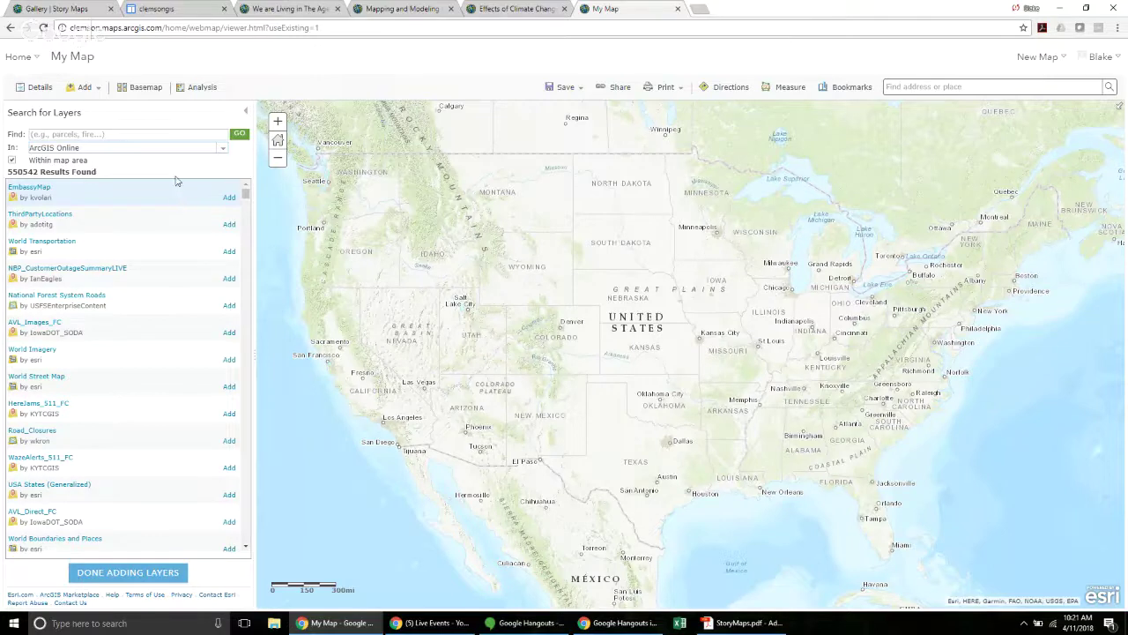
- Search the ArcGIS Online layers for "wind and weather"
left_click(171, 134)
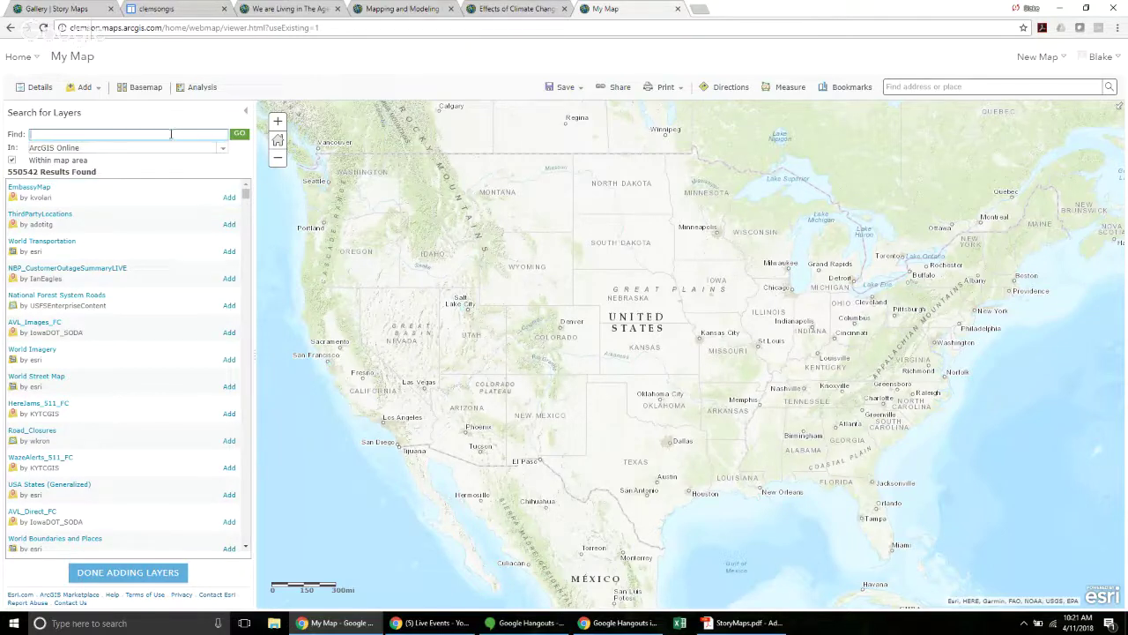
type("wind ")
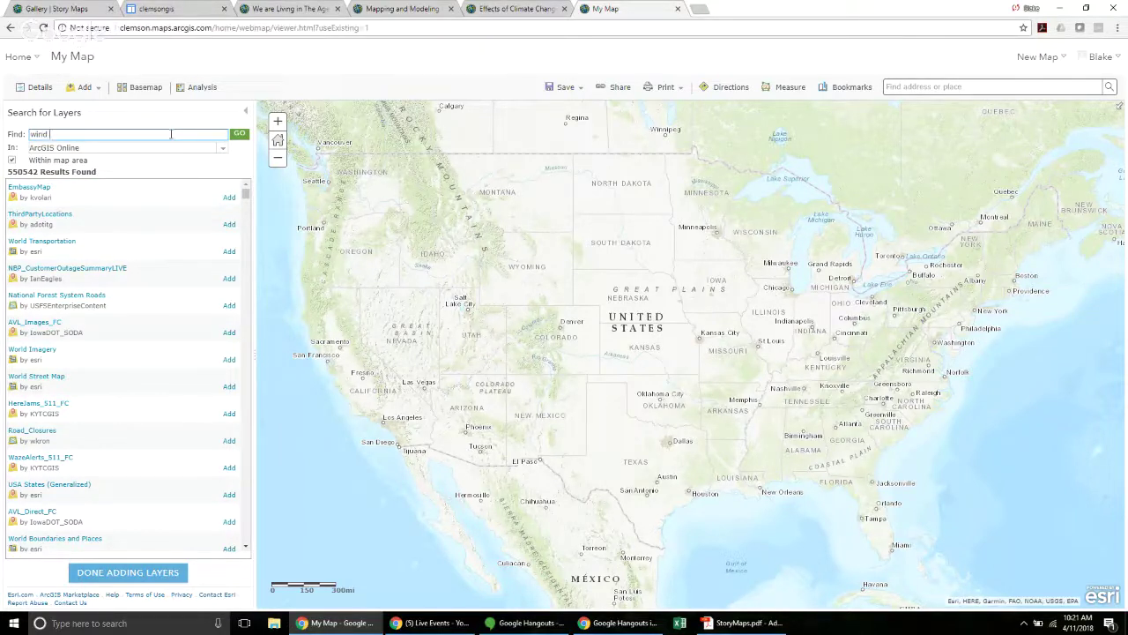
type("and weather")
left_click(239, 134)
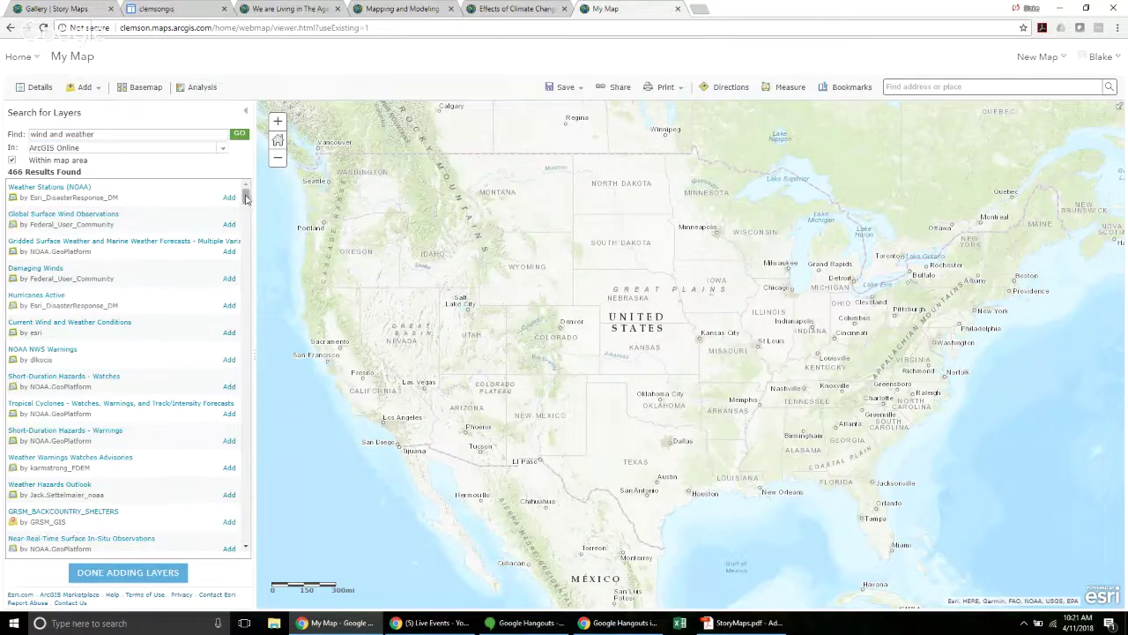
- Add Esri's Current Wind and Weather Conditions layer to the map and finish adding layers
mouse_move(246, 195)
left_mouse_down()
mouse_move(246, 248)
mouse_move(246, 195)
left_mouse_up()
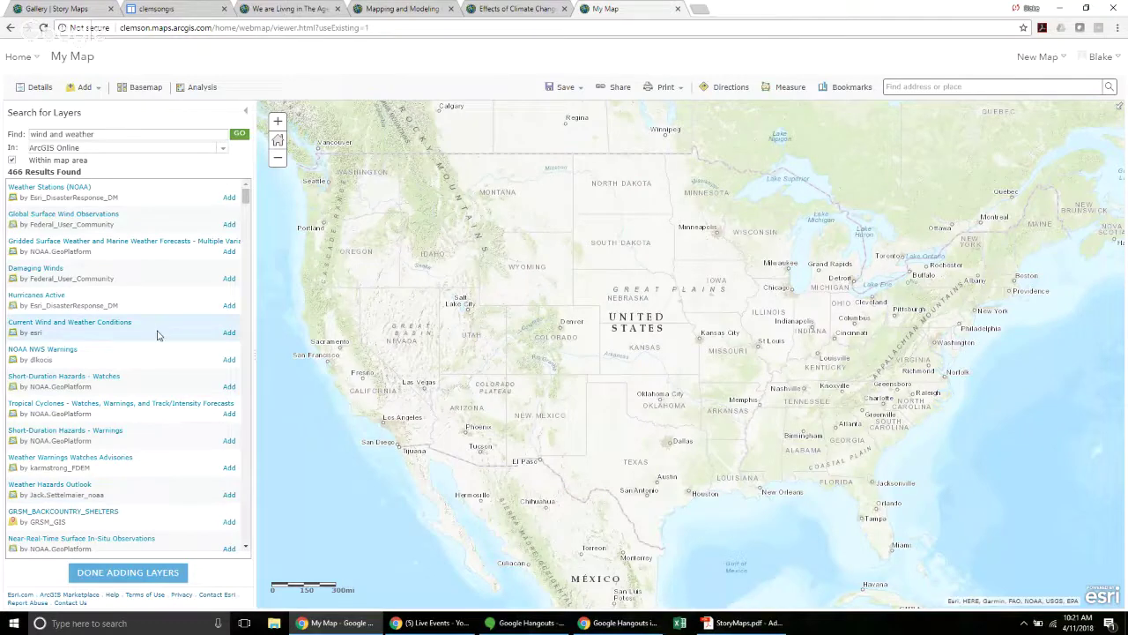
left_click(229, 334)
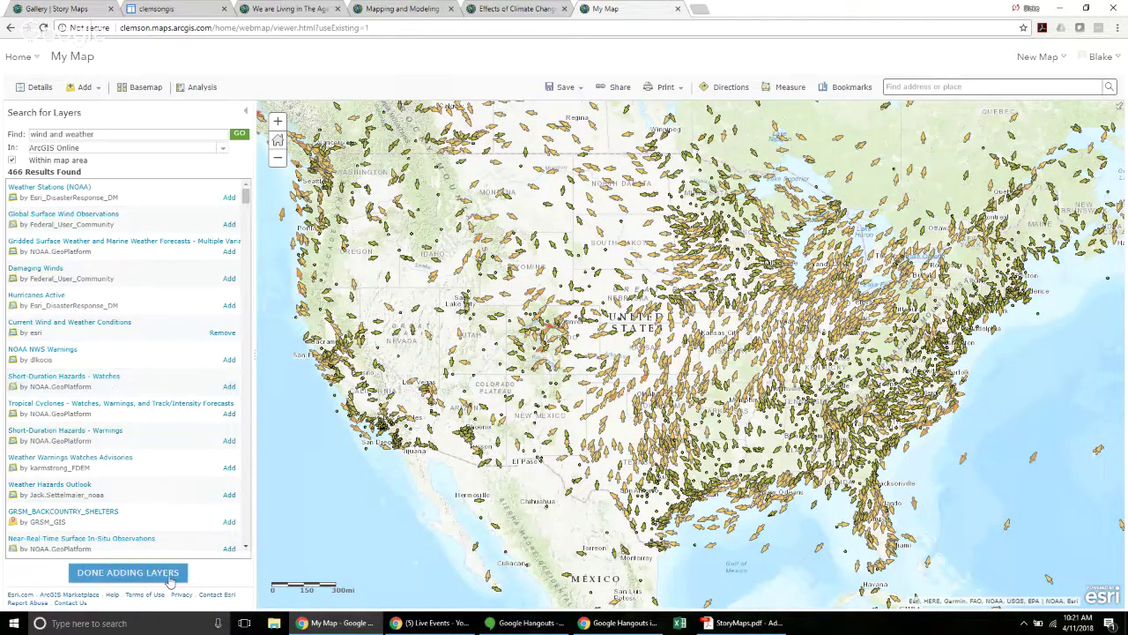
left_click(128, 572)
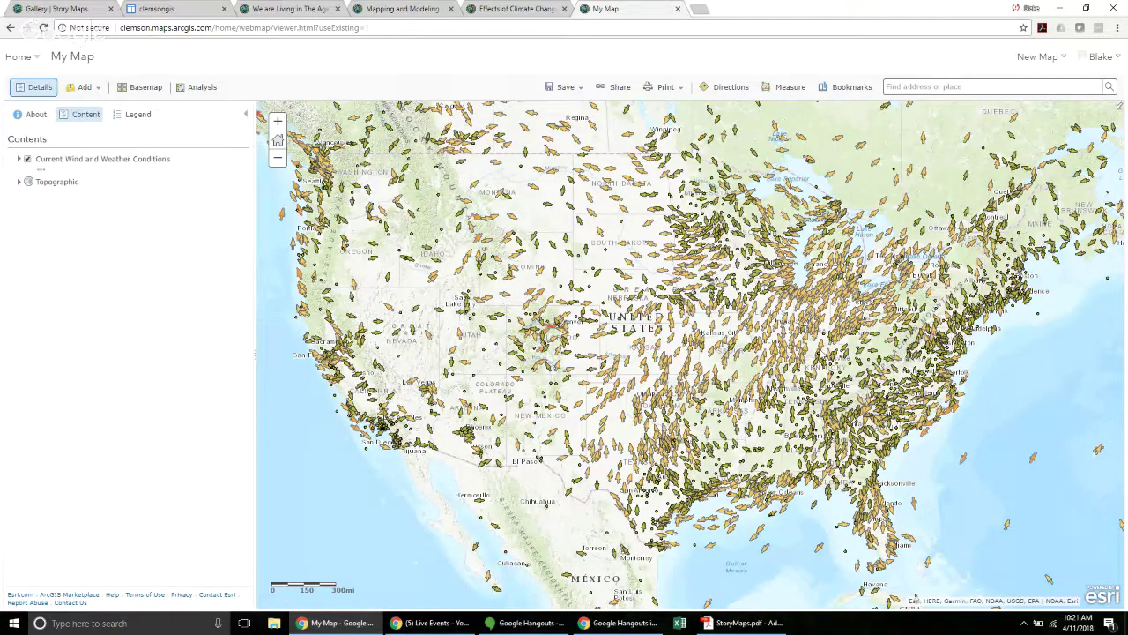
- Reopen the layer search results and return to the map's contents without adding another layer
left_click(81, 88)
left_click(71, 104)
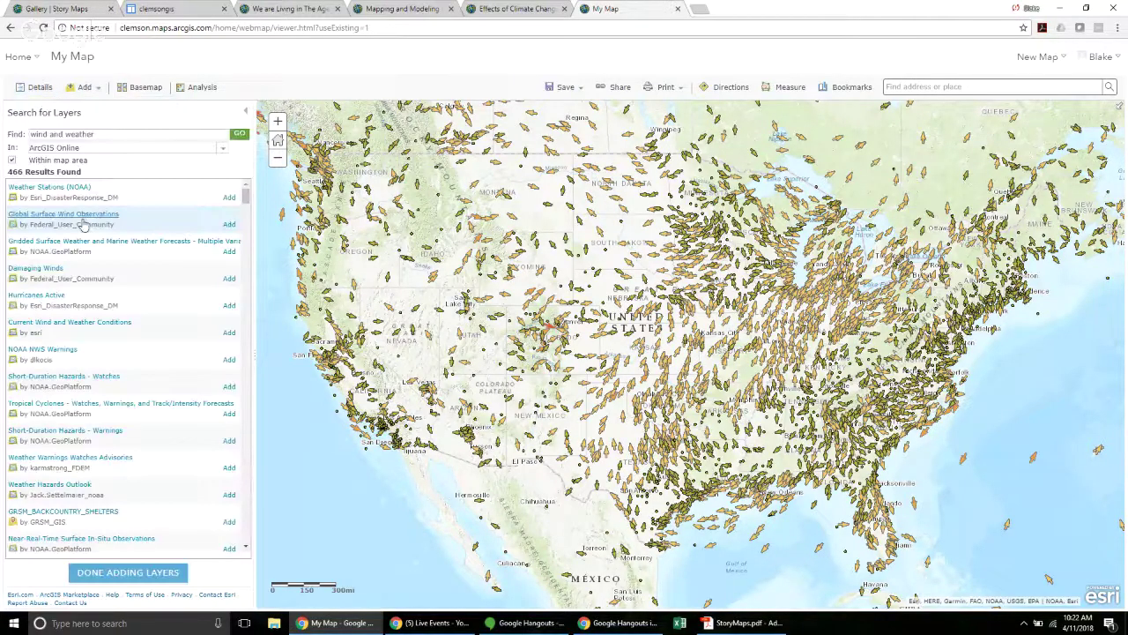
left_click(129, 574)
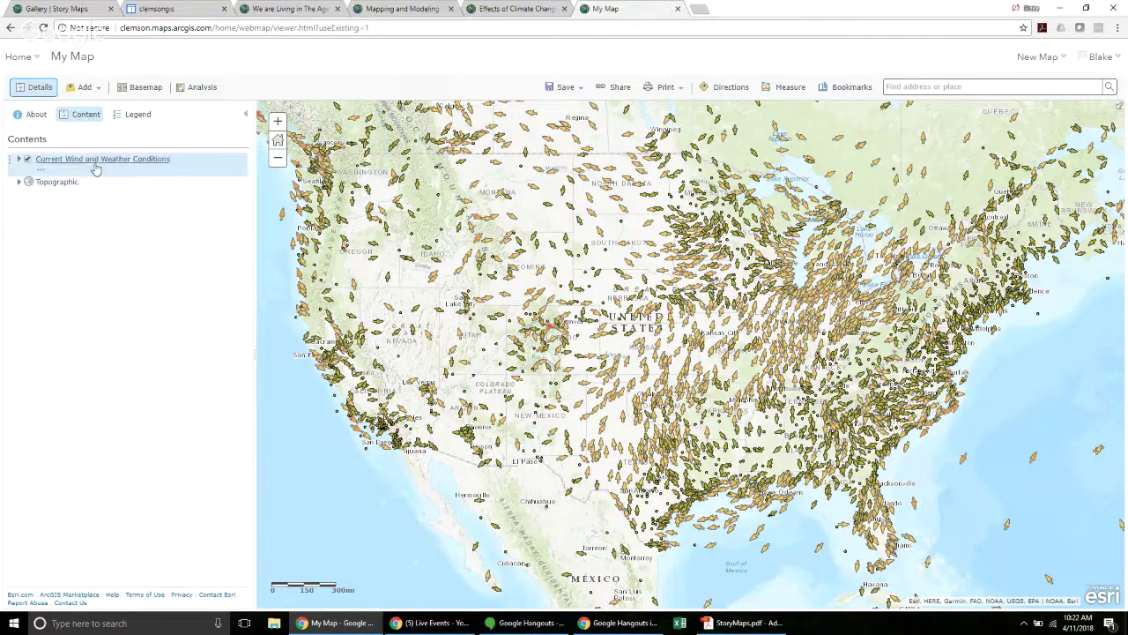
- Hide and redisplay the Current Wind and Weather Conditions layer, and show the map legend
left_click(27, 159)
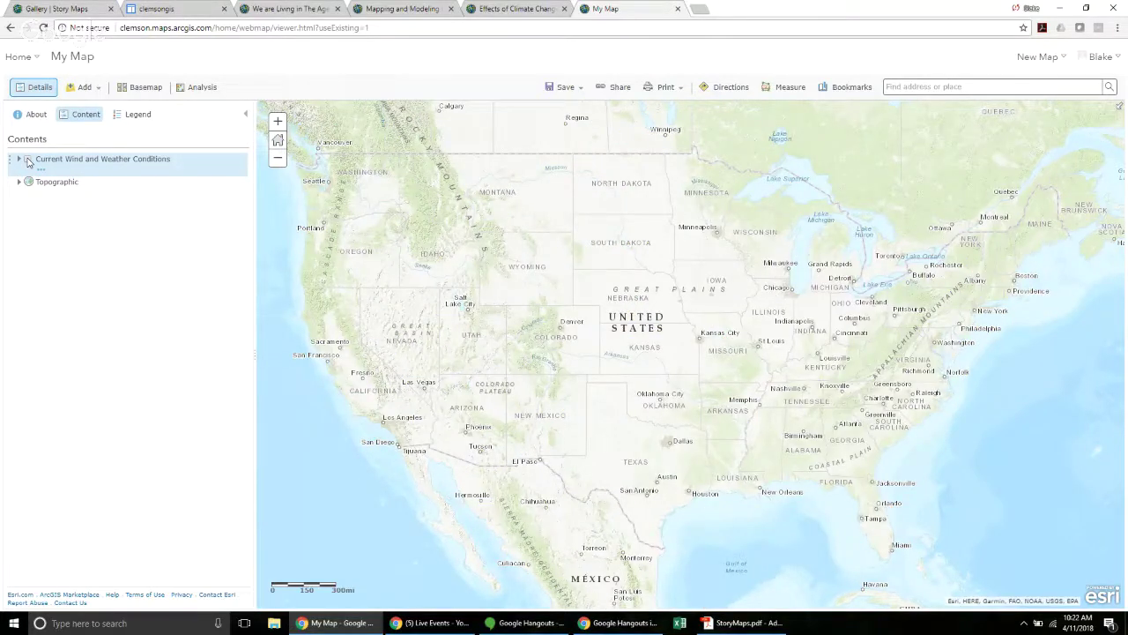
left_click(27, 160)
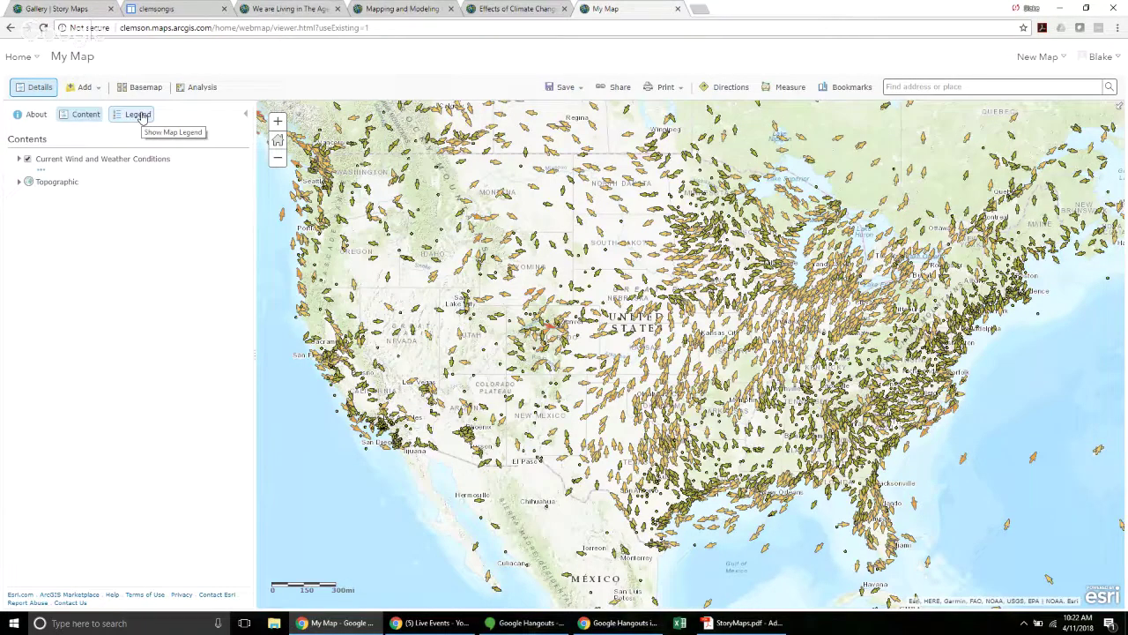
left_click(141, 117)
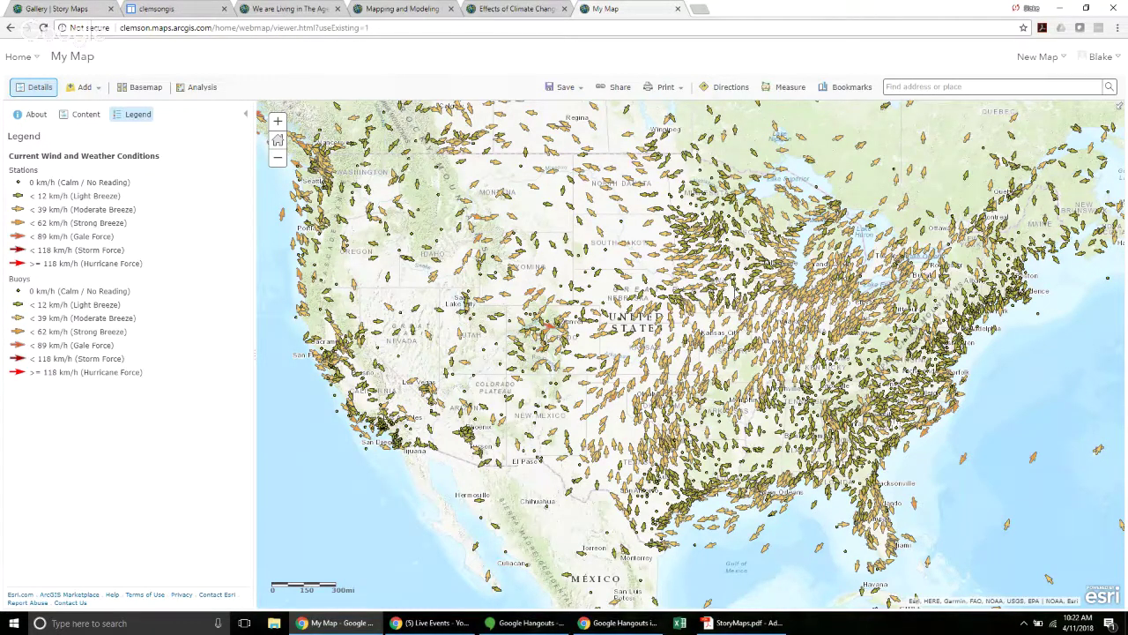
- Inspect the pop-ups of individual weather stations in Iowa and Colorado, and close the last one
left_click(731, 291)
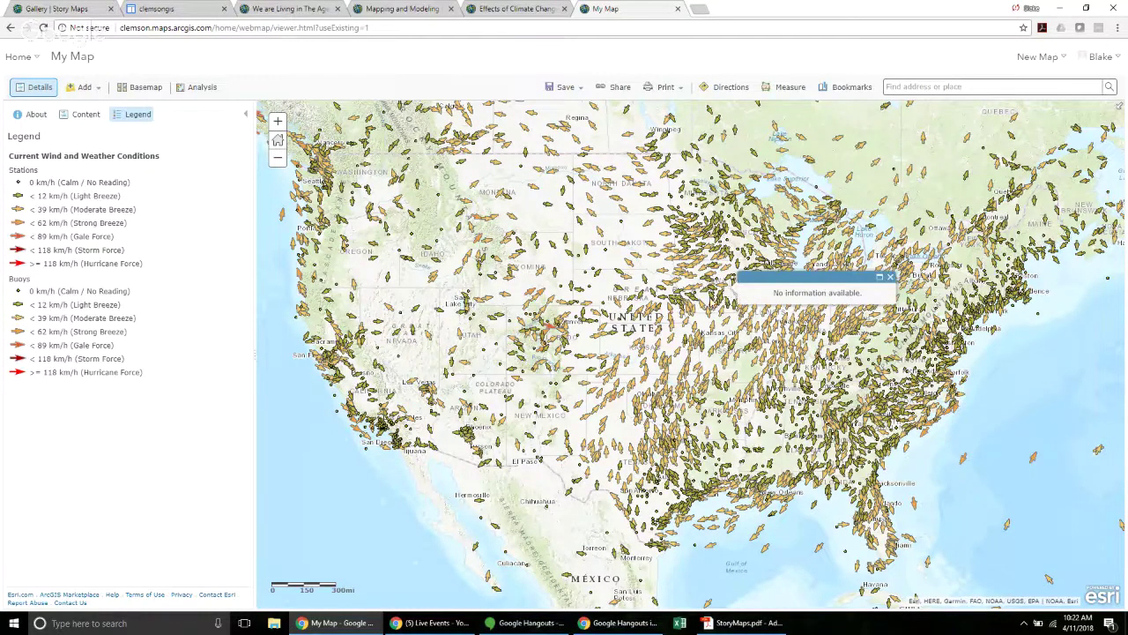
left_click(703, 293)
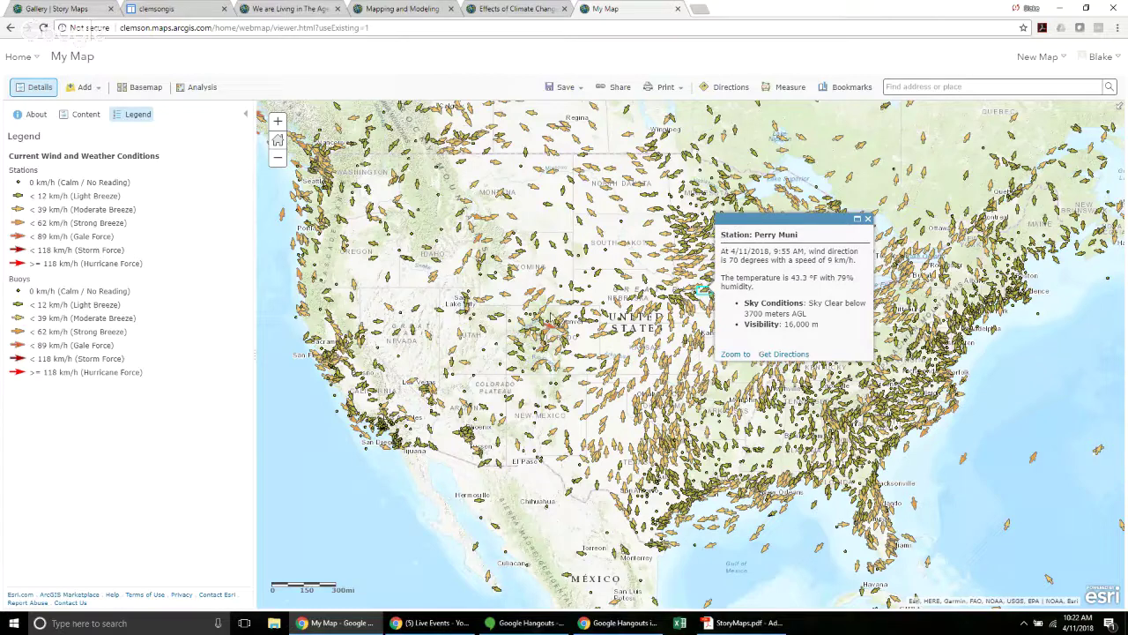
left_click(566, 336)
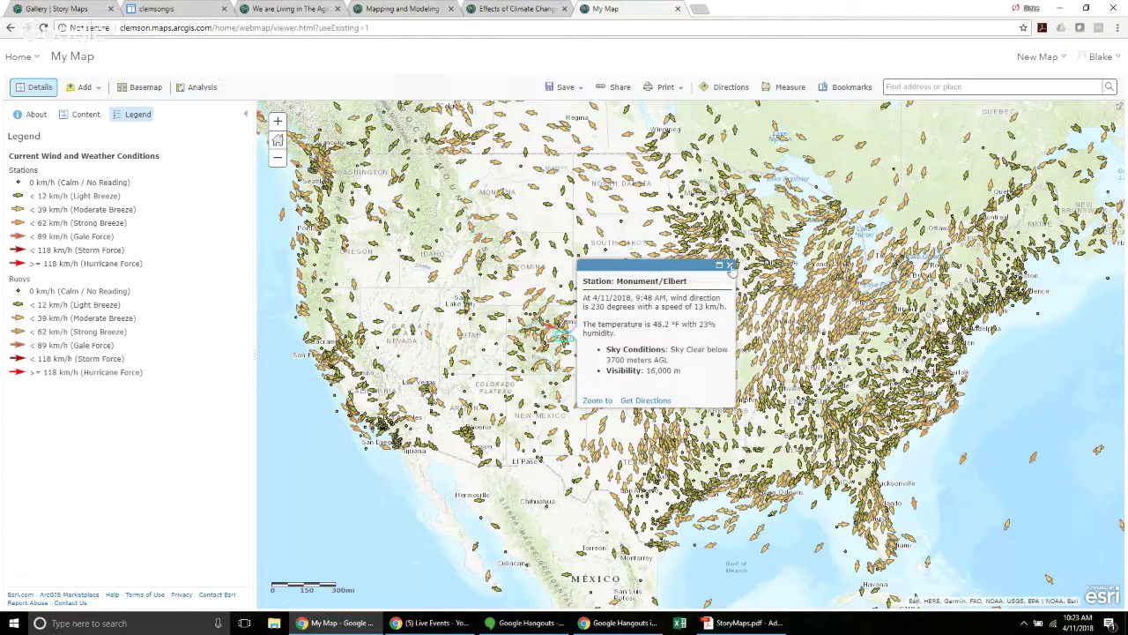
left_click(730, 265)
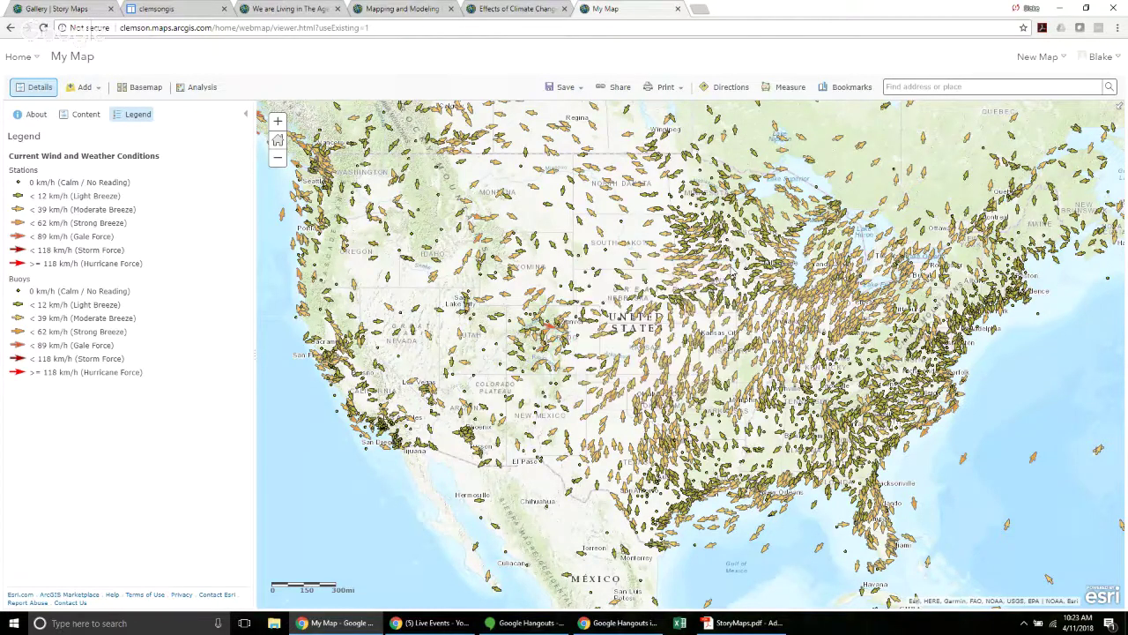
- Expand the wind layer in the map's contents, and hide and redisplay its Stations sublayer
left_click(88, 114)
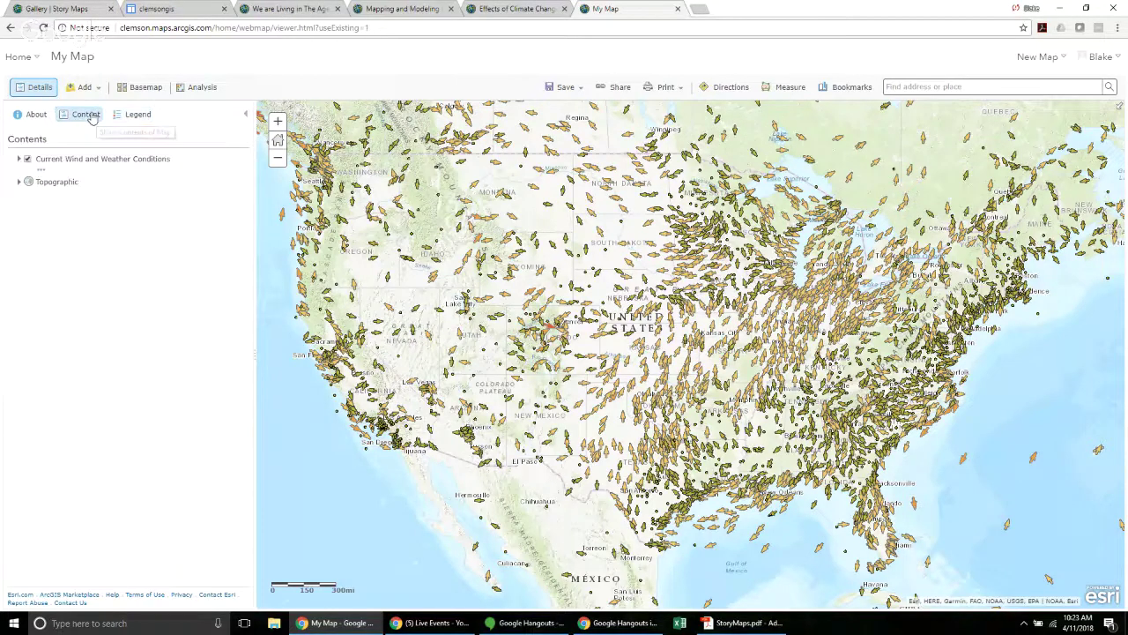
left_click(20, 161)
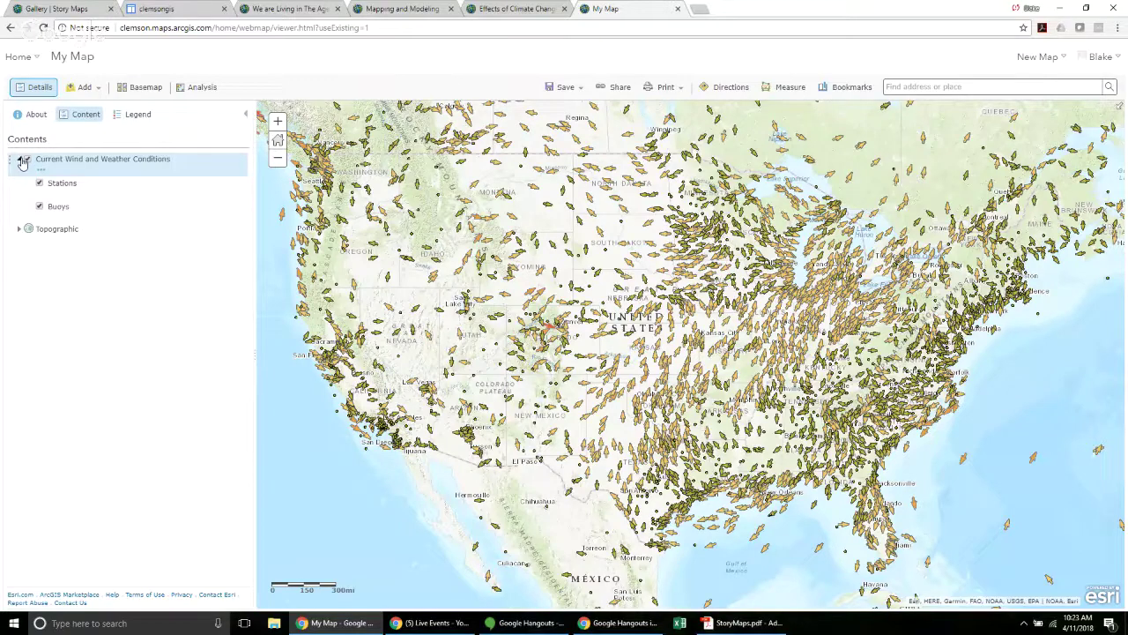
mouse_move(56, 196)
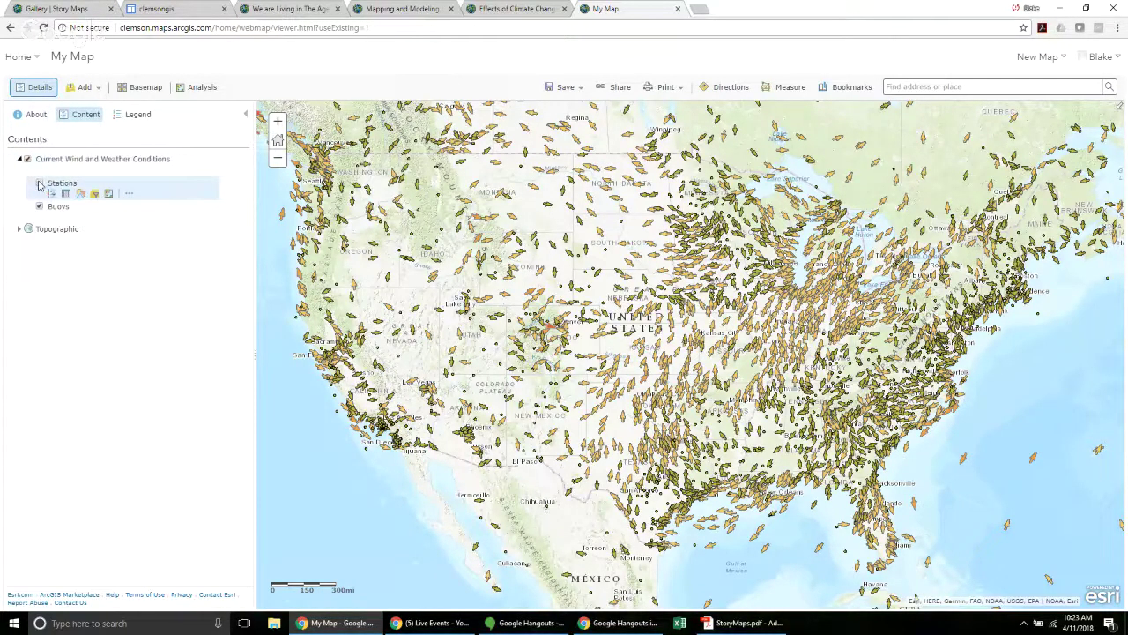
left_click(39, 184)
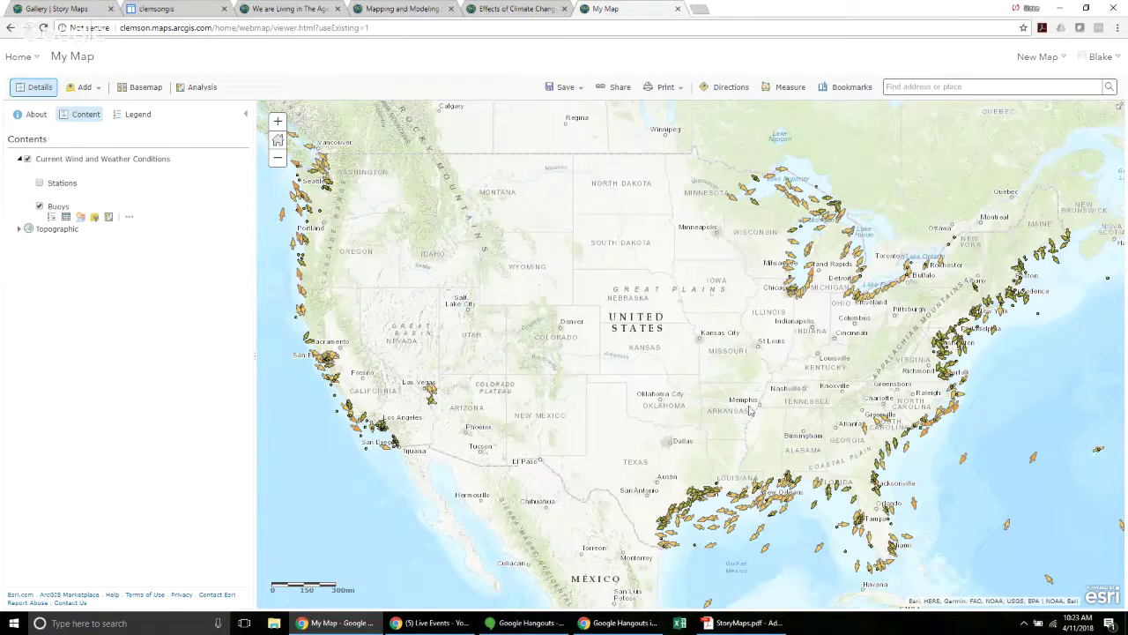
left_click(39, 182)
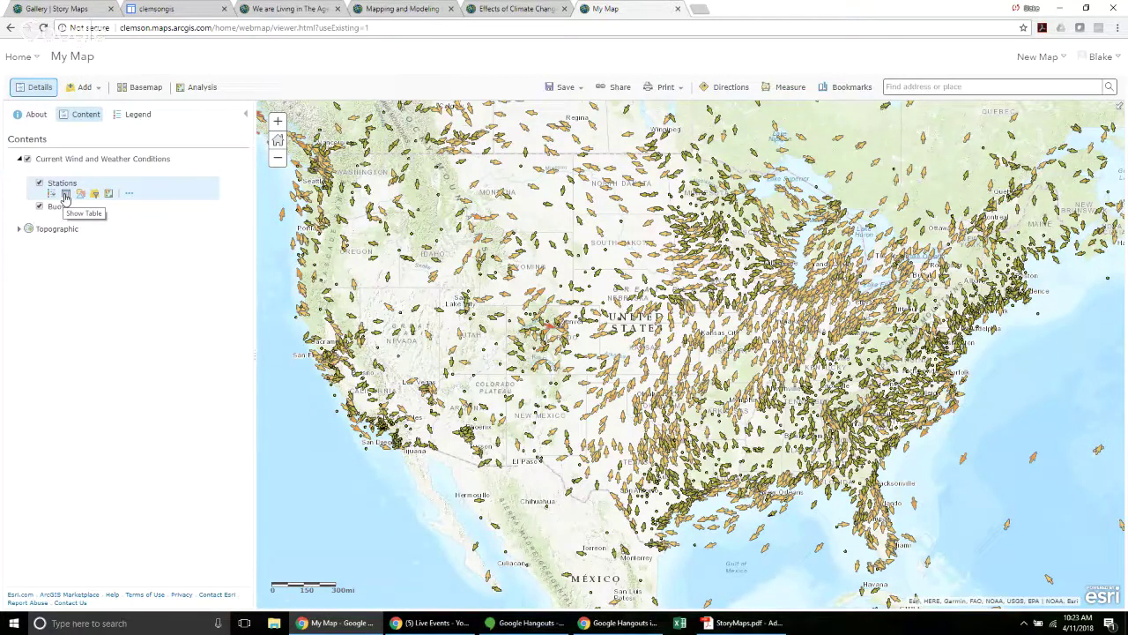
- Examine the enlarged Stations attribute table through its wind and location columns, check a South Dakota station's pop-up, and close both
left_click(66, 196)
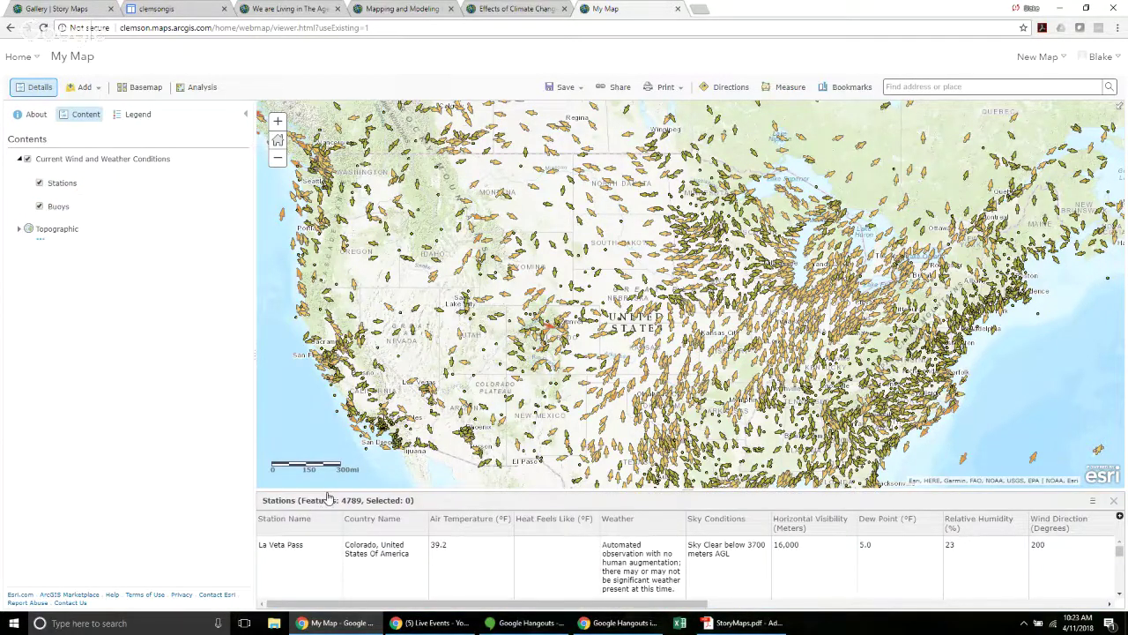
left_click_drag(327, 495, 336, 381)
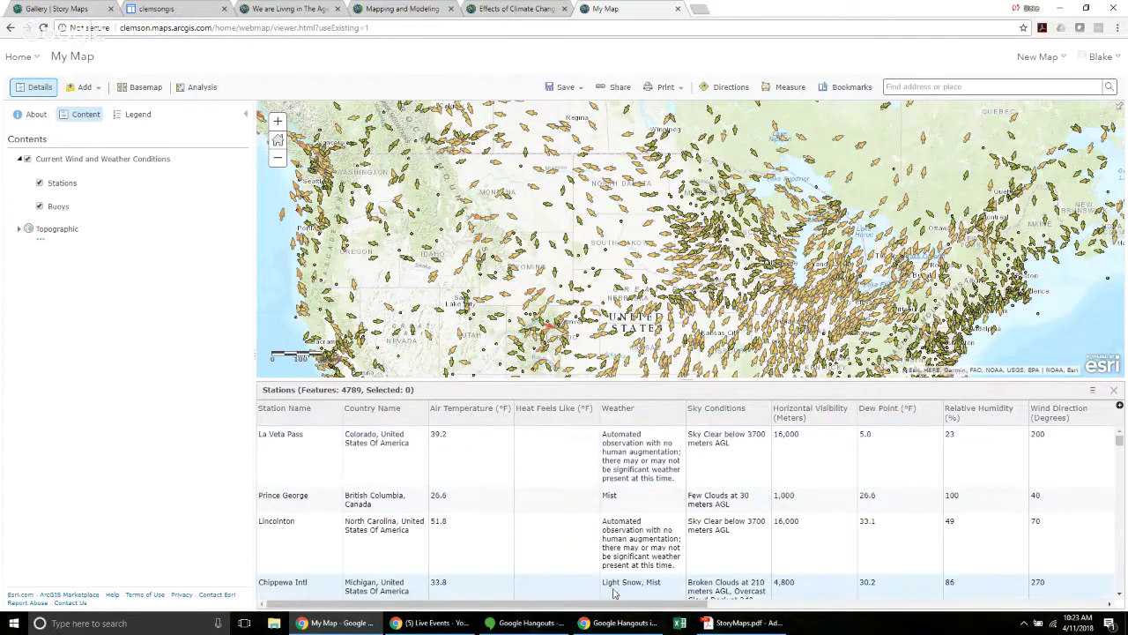
left_click_drag(608, 604, 1015, 601)
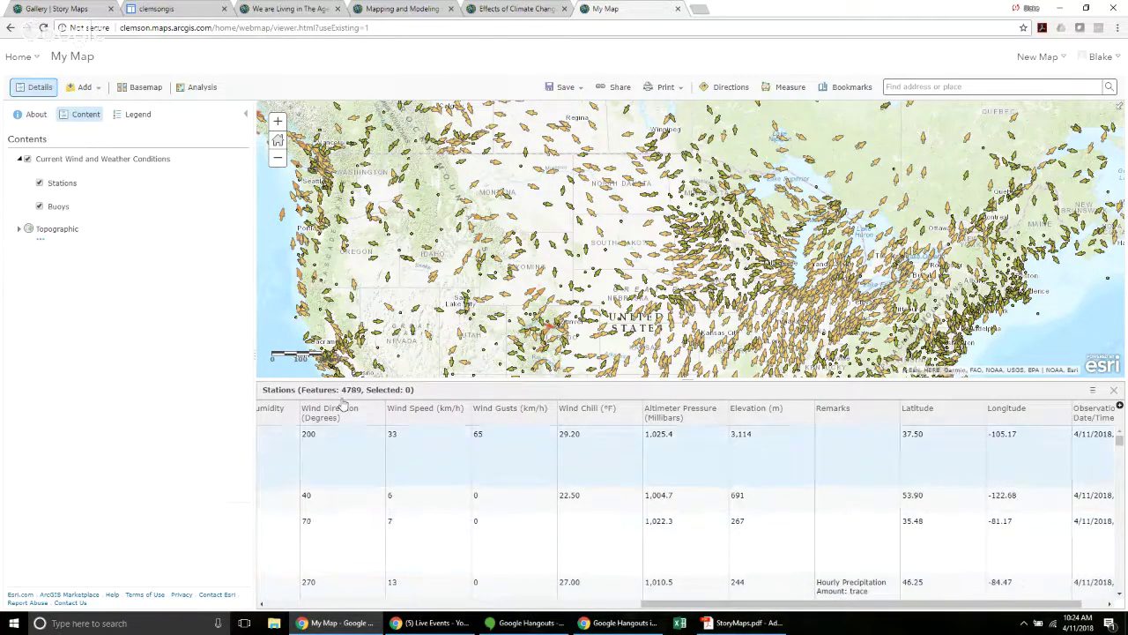
left_click(599, 233)
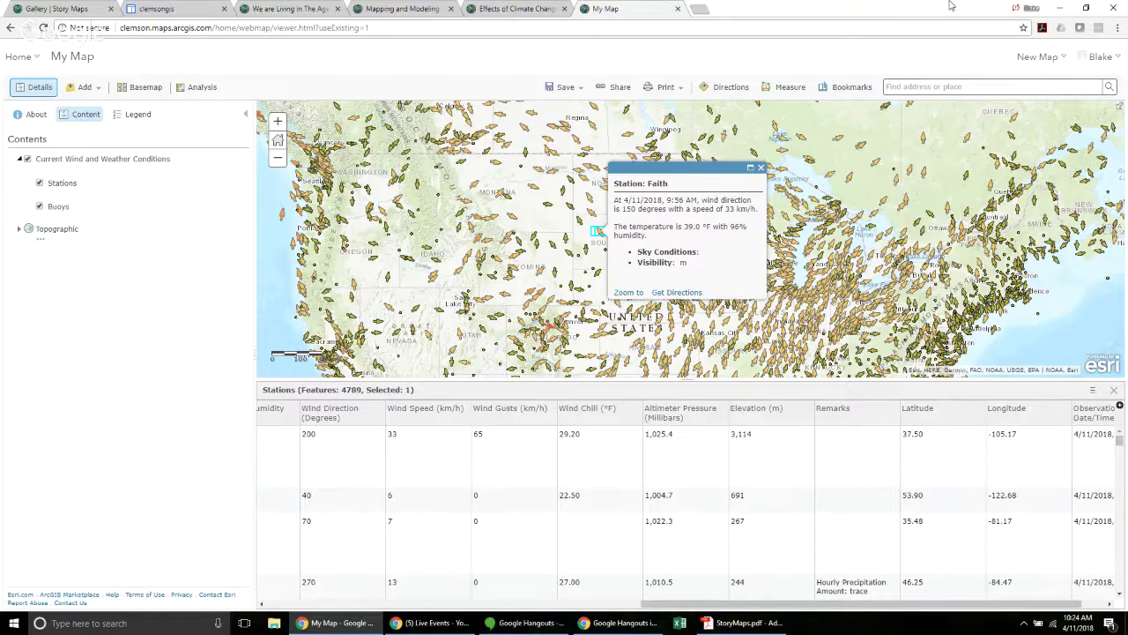
left_click(1116, 390)
left_click(760, 167)
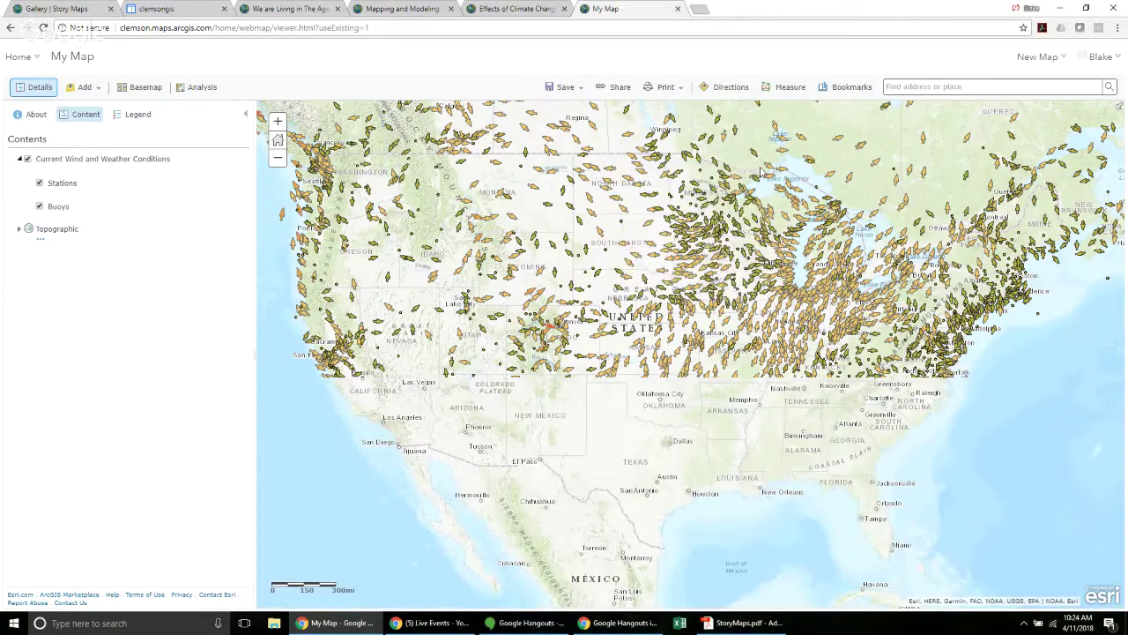
- Remove the Current Wind and Weather Conditions layer from the map and confirm the removal
mouse_move(157, 226)
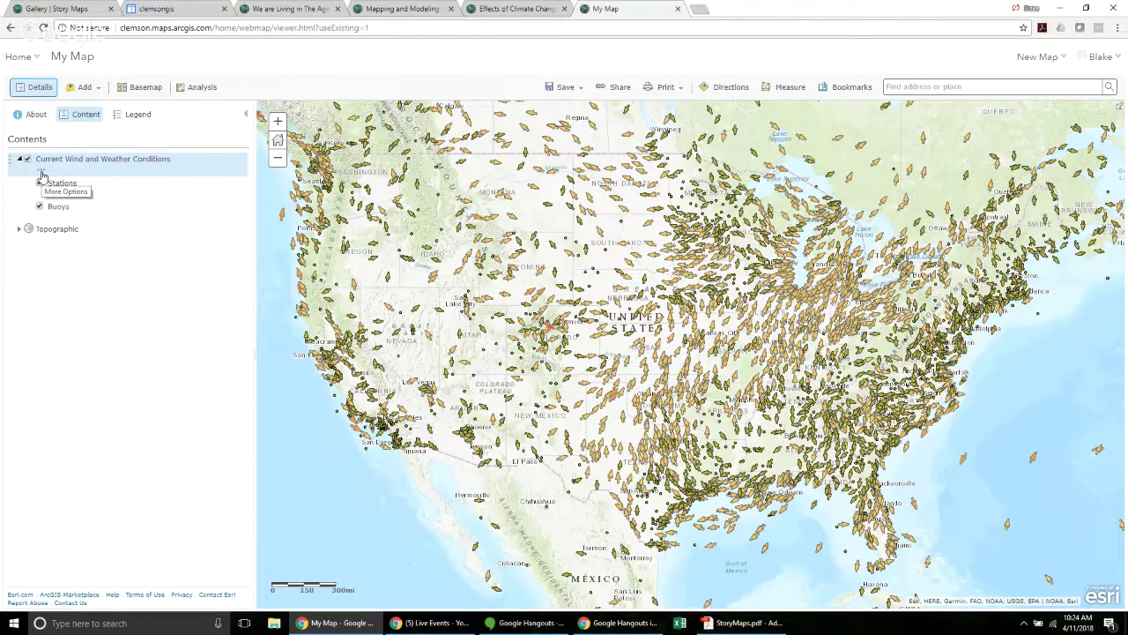
left_click(40, 174)
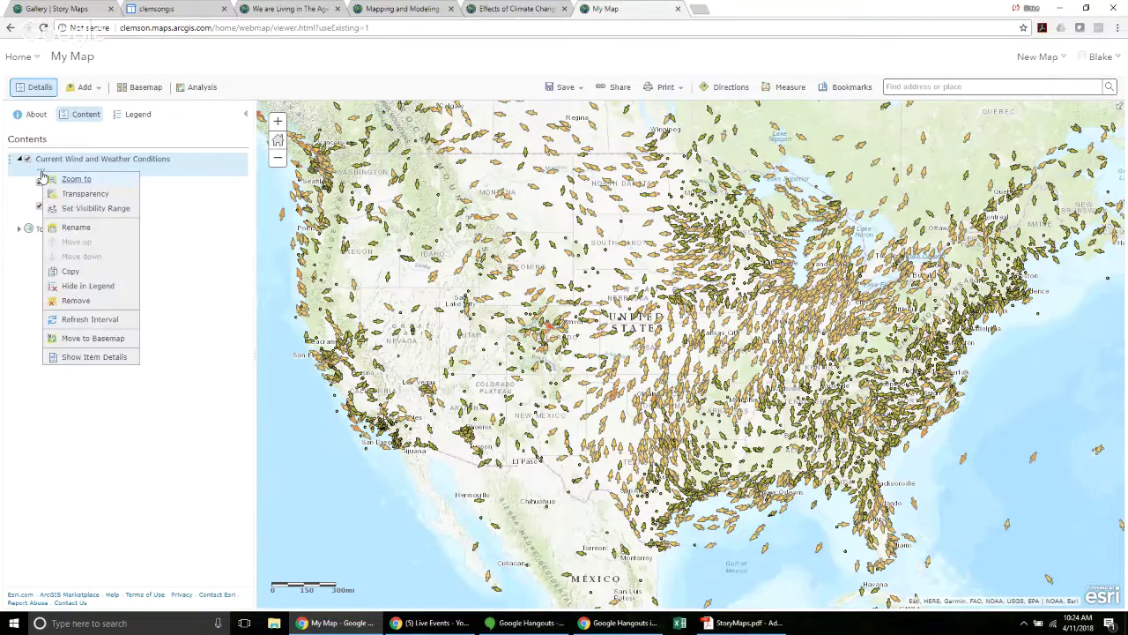
left_click(62, 302)
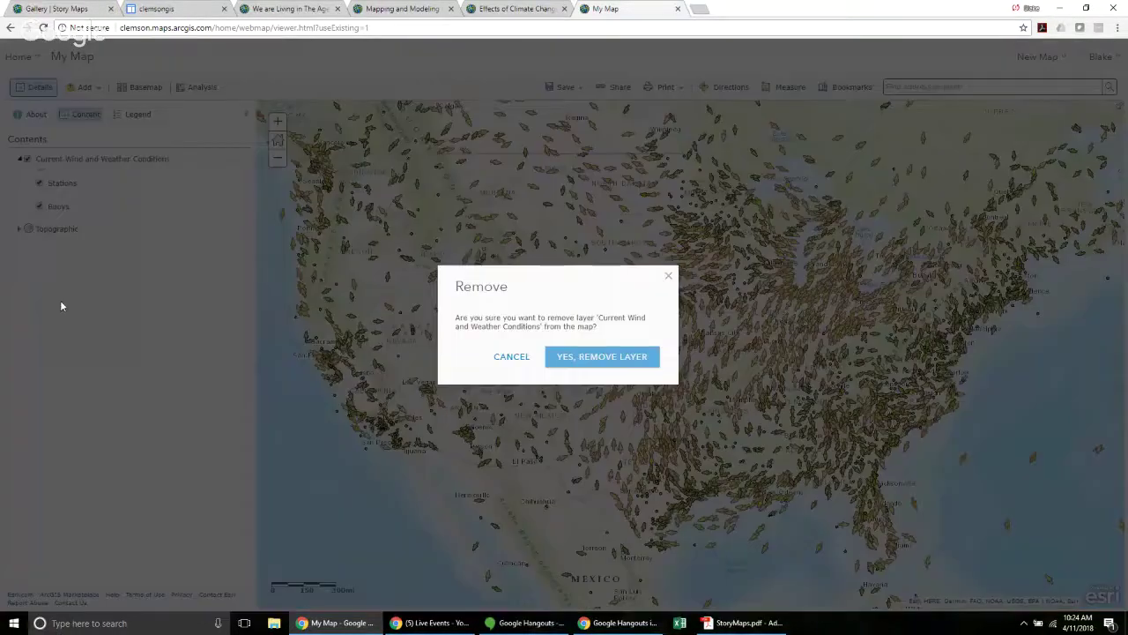
left_click(628, 356)
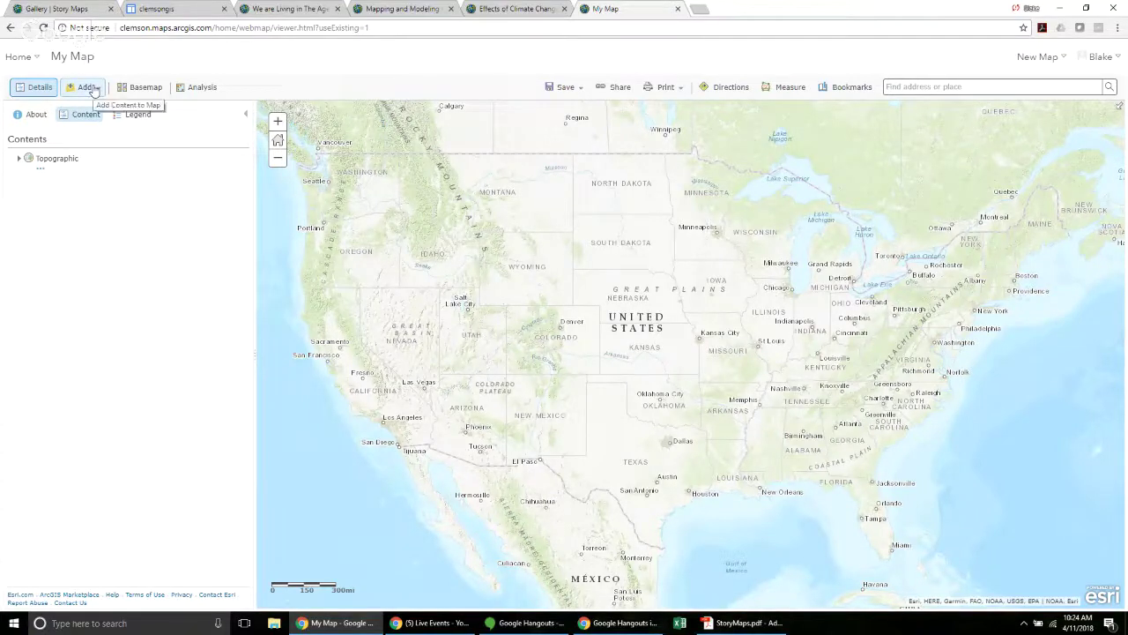
- Browse the Living Atlas layers and examine the full list of available categories, from imagery to boundaries and places
left_click(88, 87)
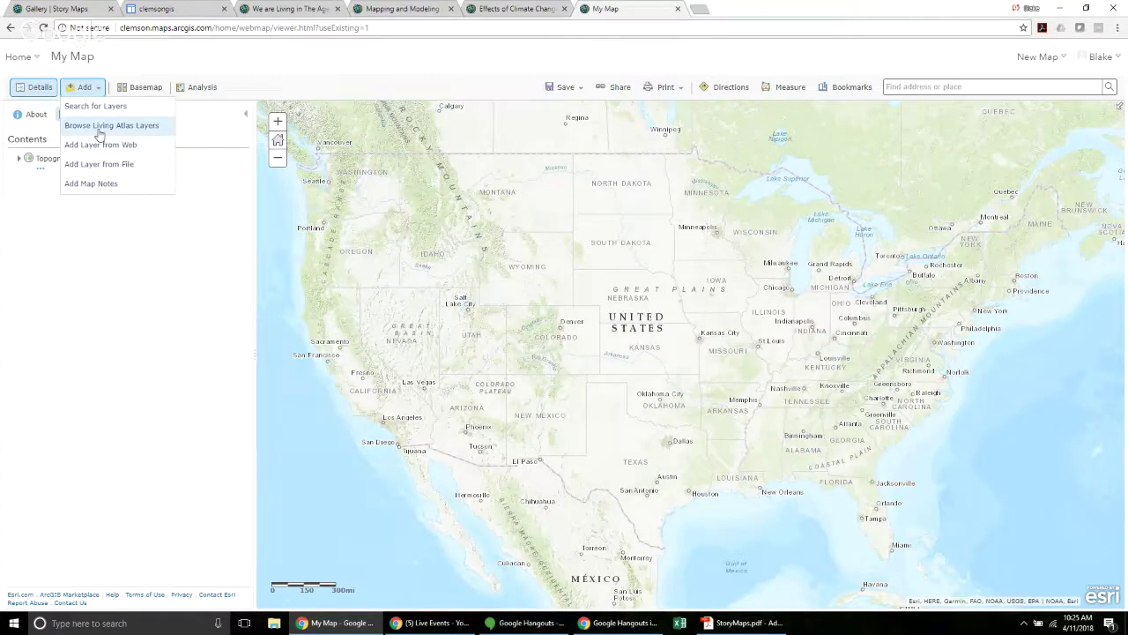
left_click(100, 129)
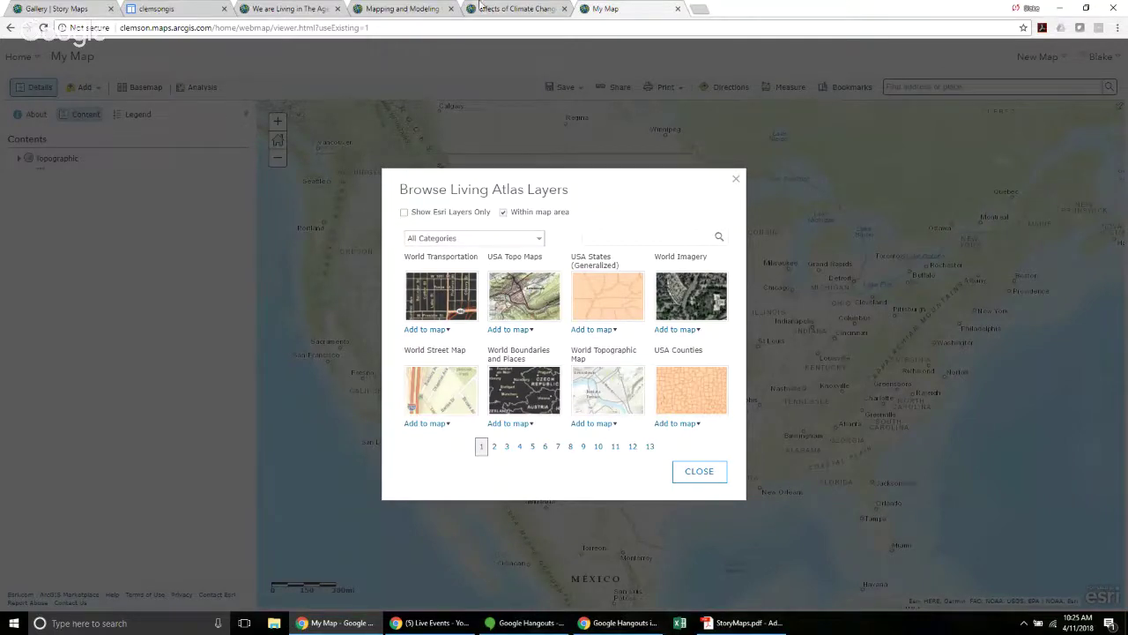
left_click(541, 243)
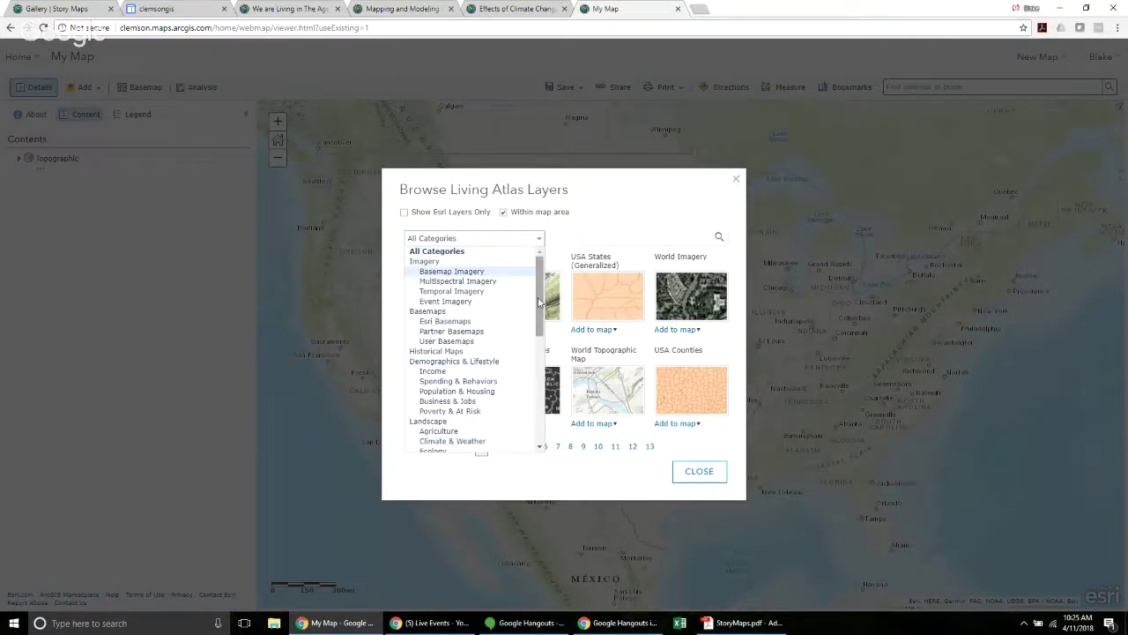
left_click_drag(539, 303, 541, 334)
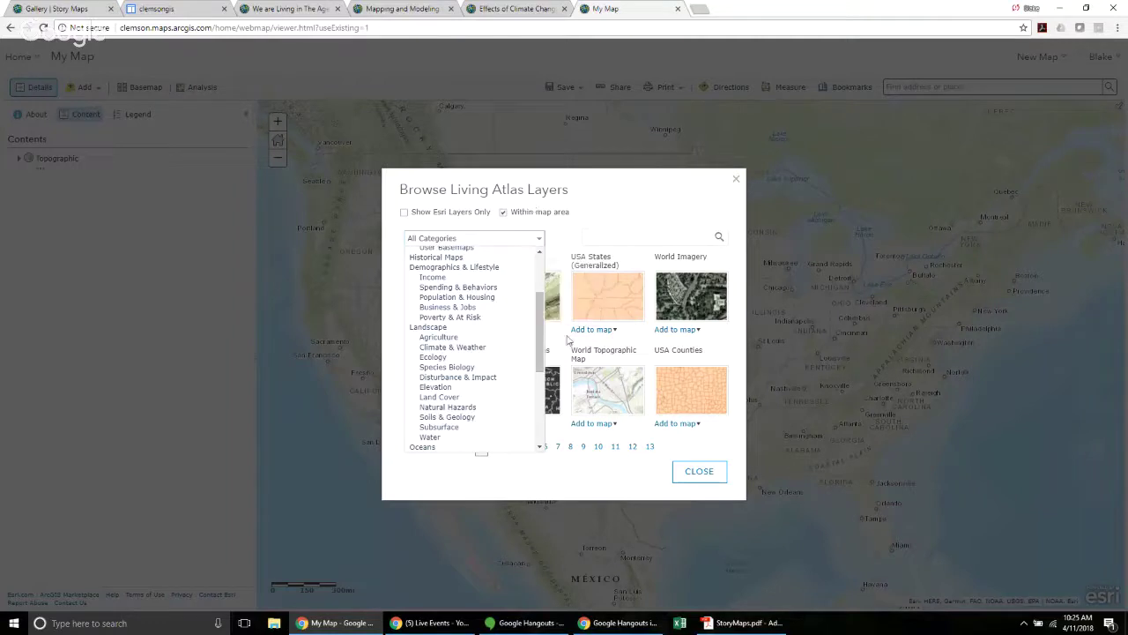
left_click_drag(540, 310, 539, 315)
scroll(539, 314, "down", 2)
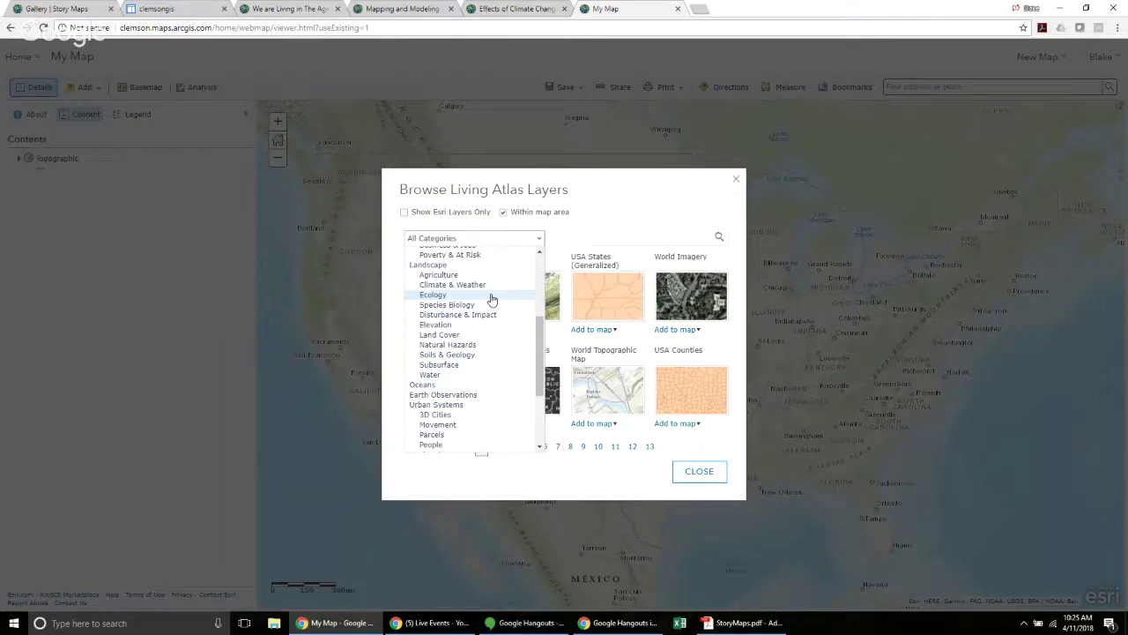
left_click_drag(537, 335, 539, 391)
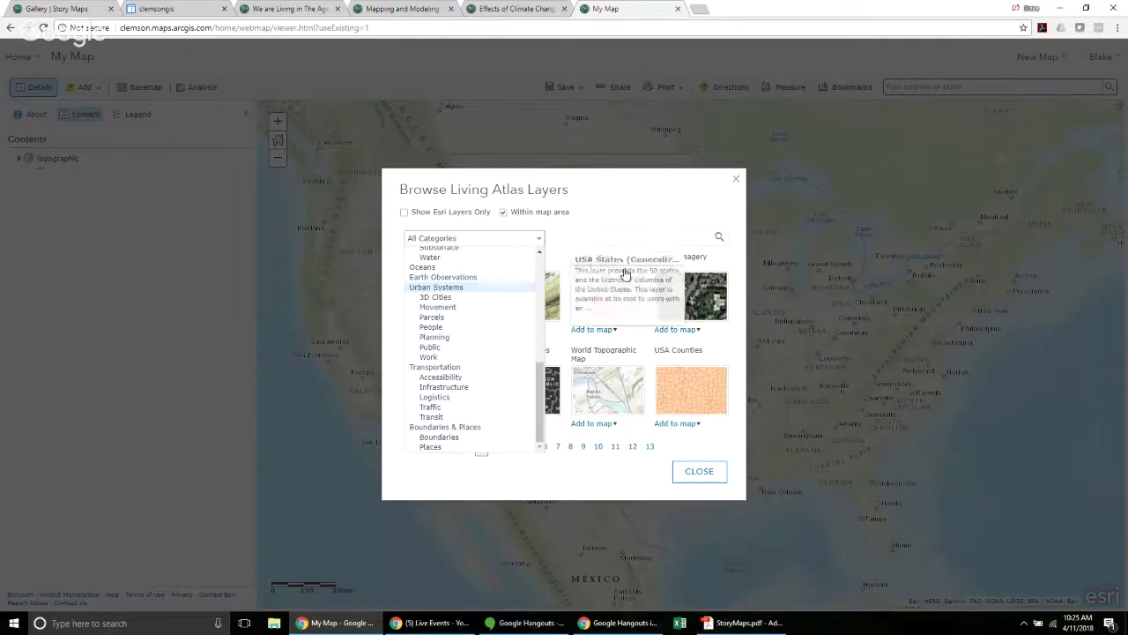
left_click(622, 210)
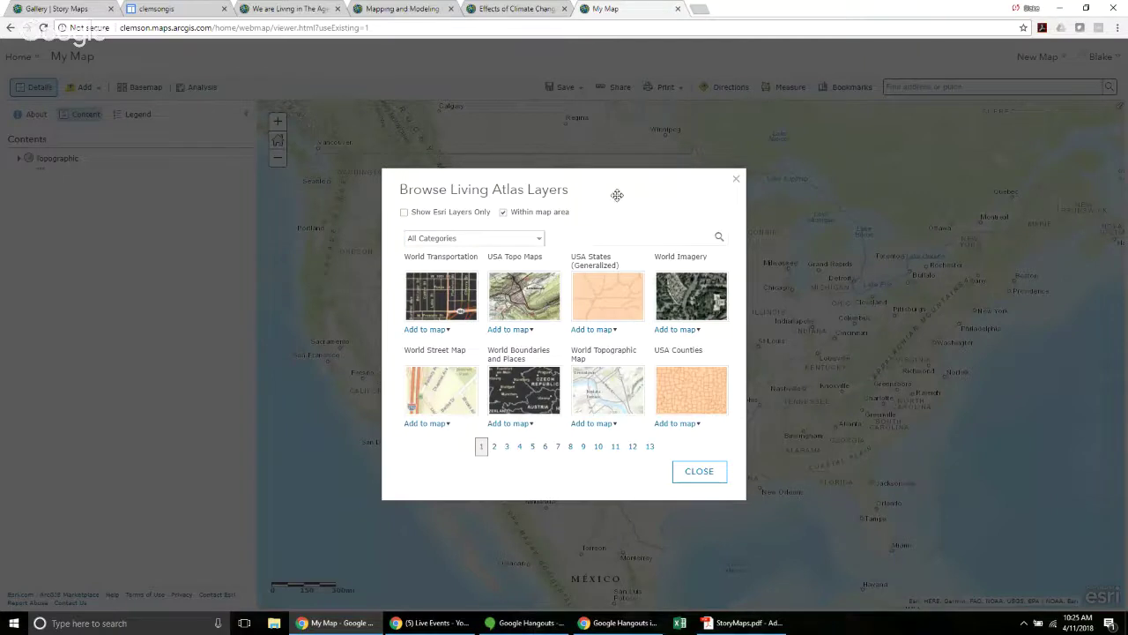
- Search the Living Atlas for "precipitation", add the National Weather Service Precipitation Forecast layer to the map, and close the browser
left_click(601, 238)
type("precipitation")
key("Return")
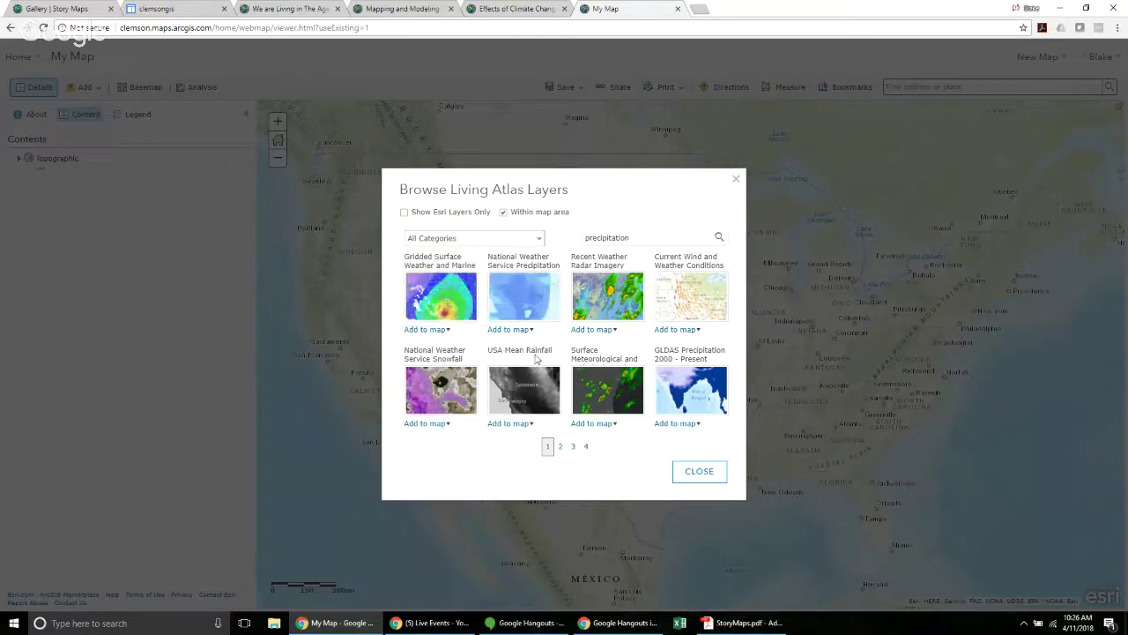
mouse_move(506, 278)
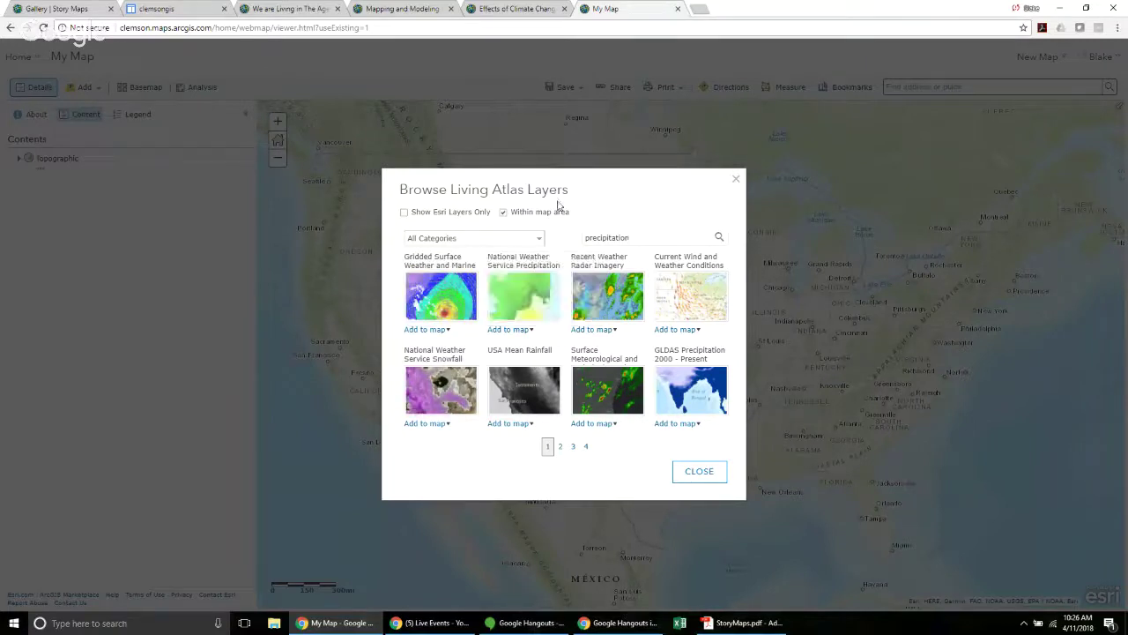
left_click(533, 305)
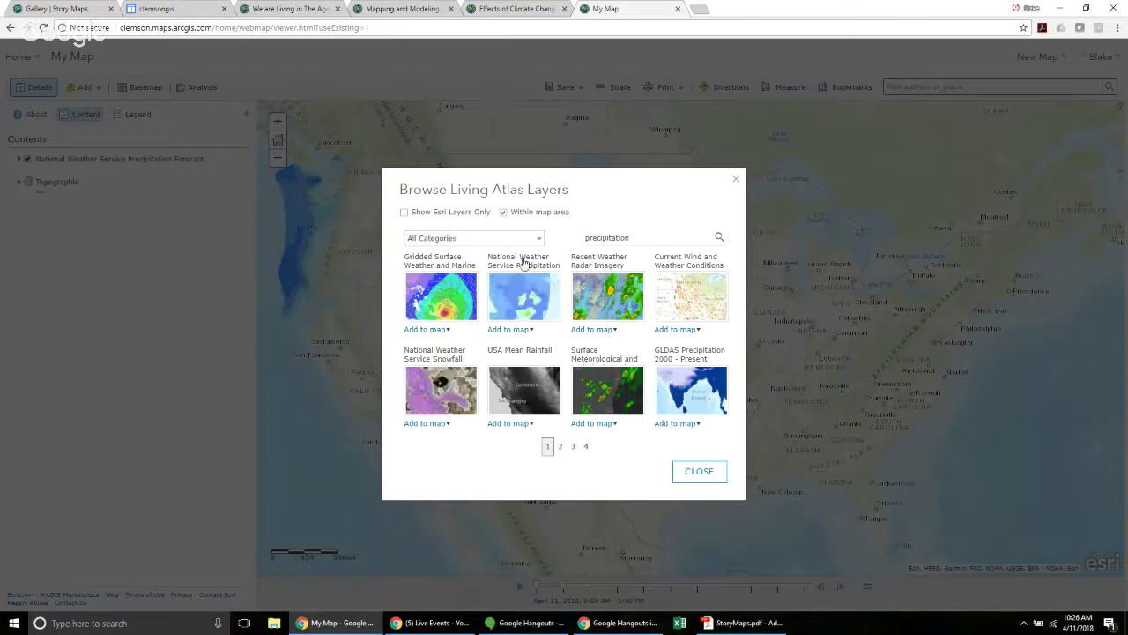
left_click(702, 478)
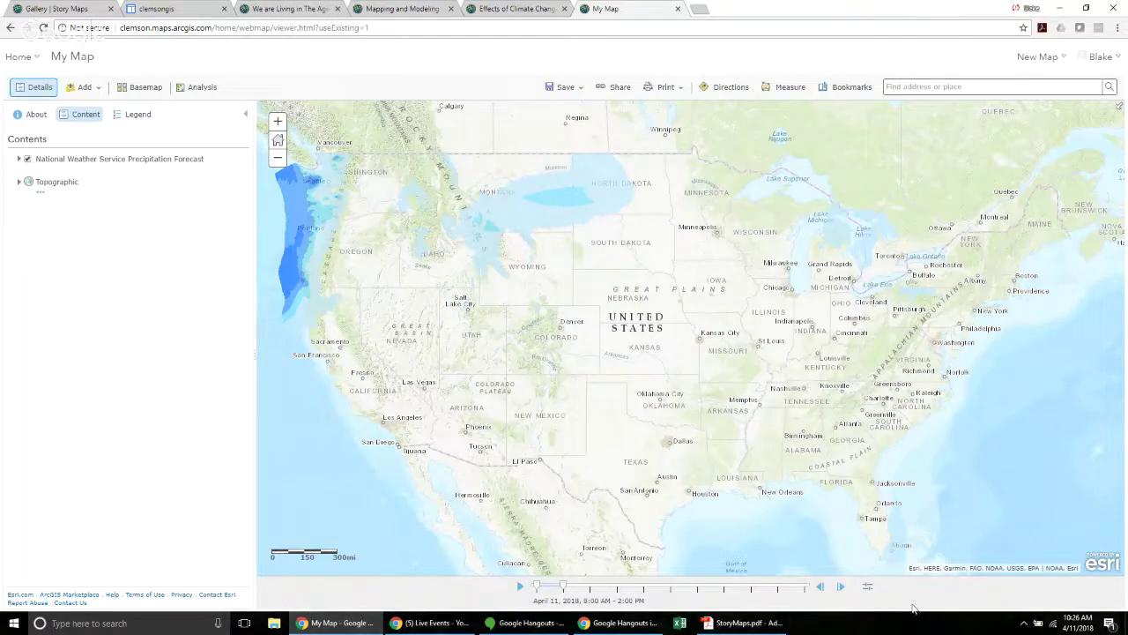
- Play the precipitation forecast's time animation, and remove the layer from the map
left_click(519, 587)
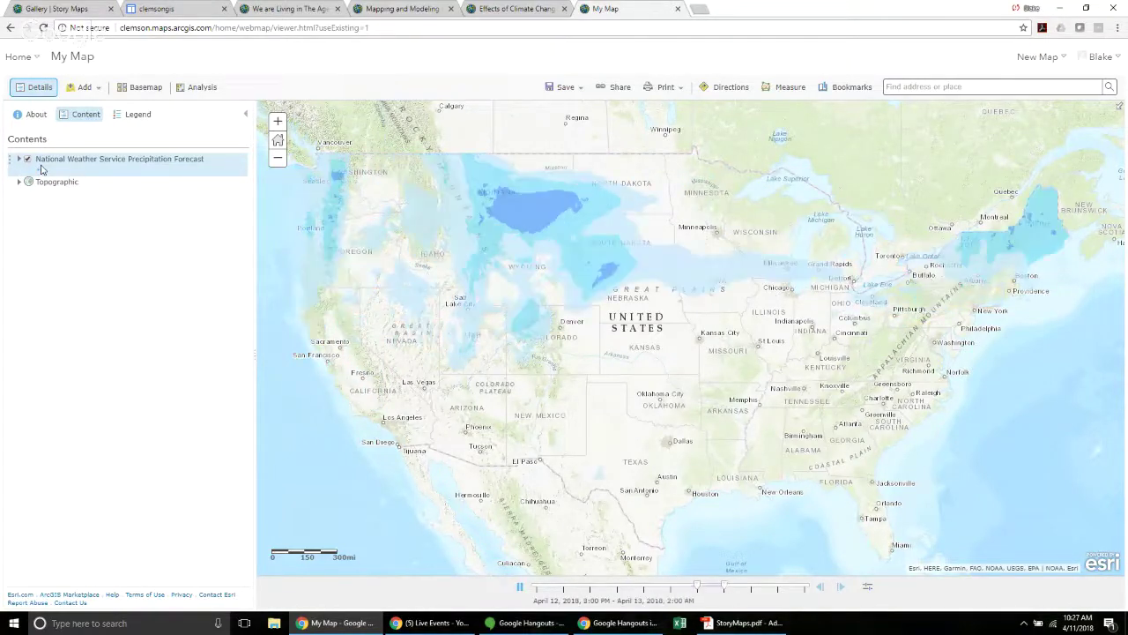
left_click(43, 174)
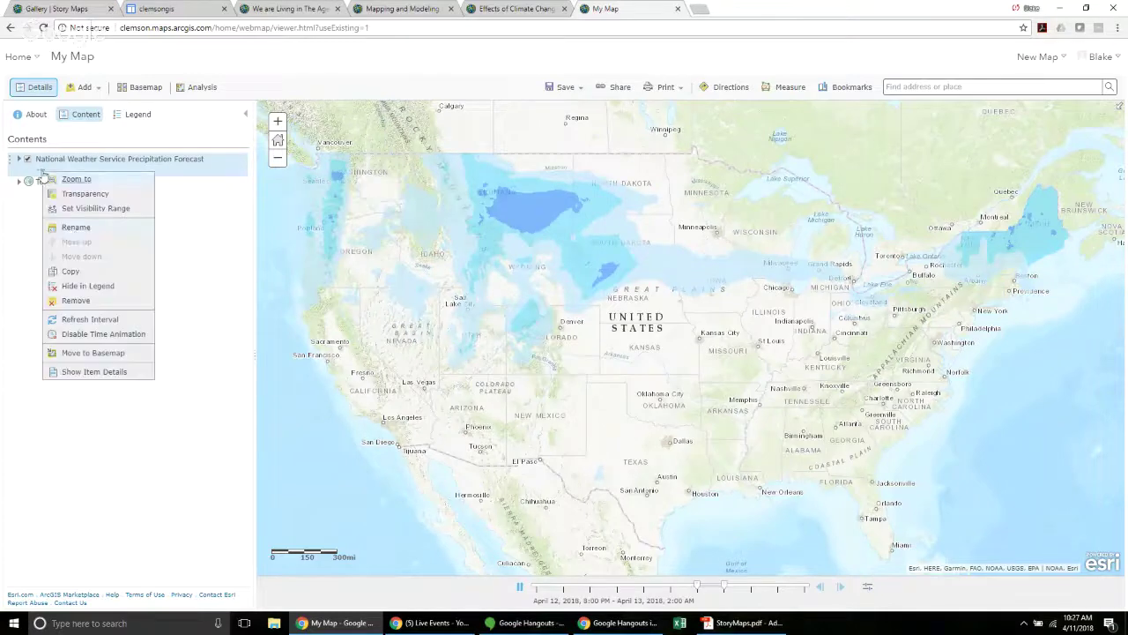
left_click(70, 302)
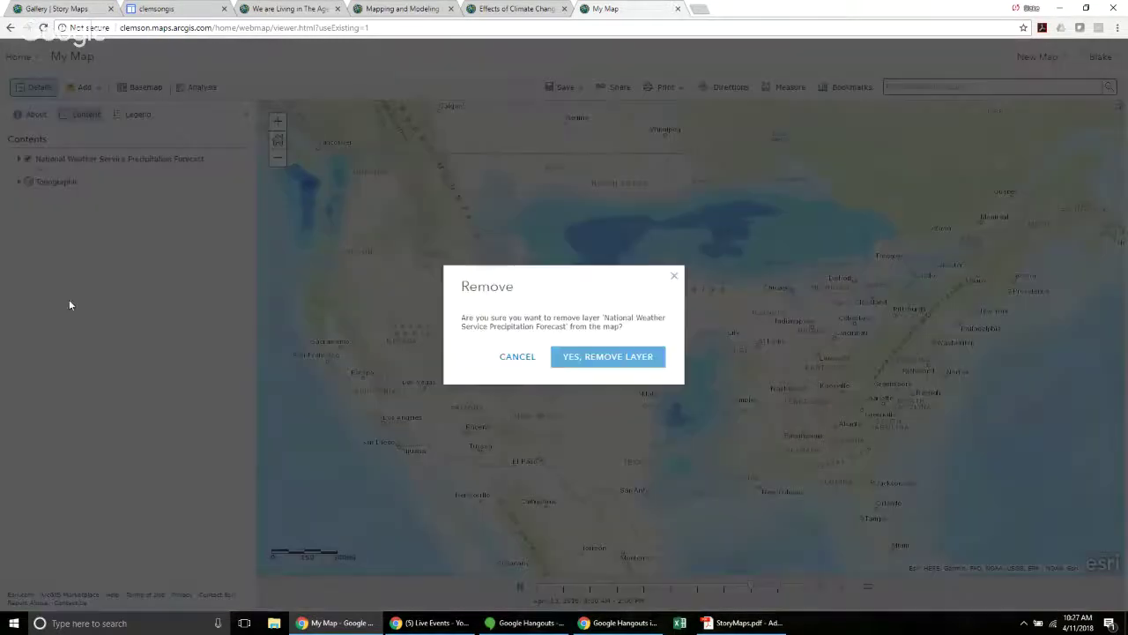
left_click(640, 363)
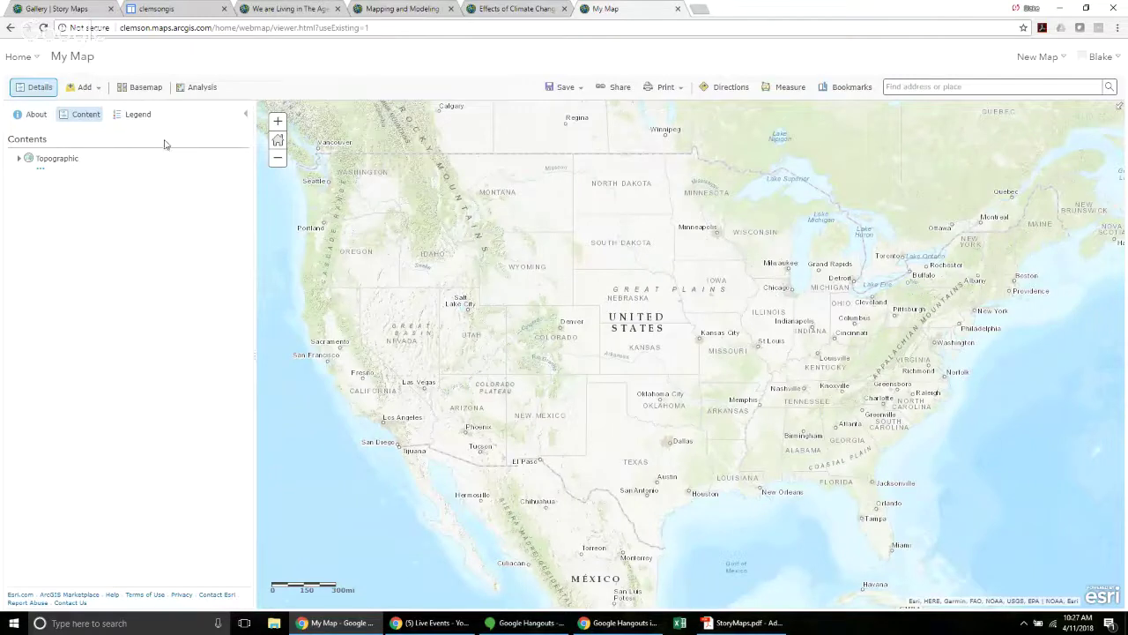
- Search ArcGIS Online for "sea level rise" layers and add the 3 ft Sea Level Rise layer by SLR_noaa to the map
left_click(84, 89)
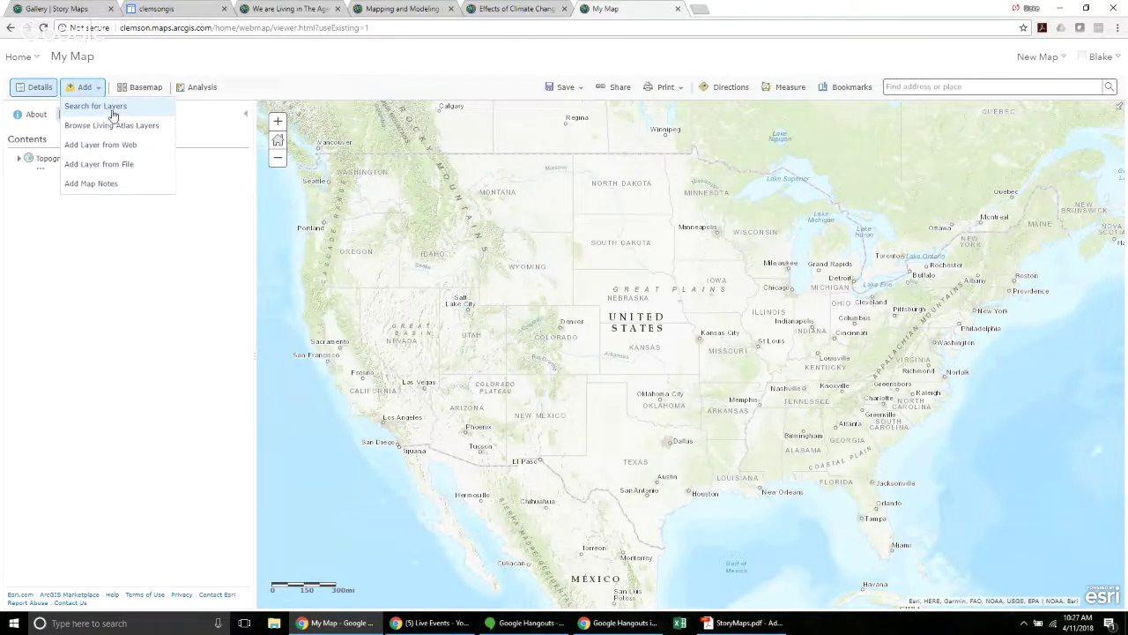
left_click(113, 114)
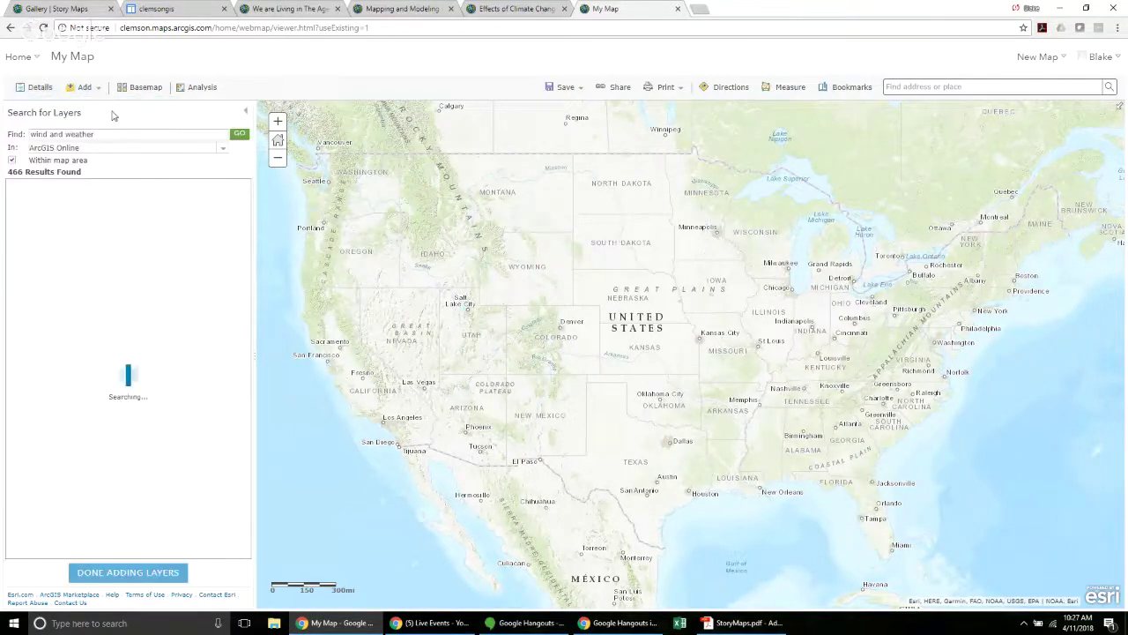
left_click(167, 149)
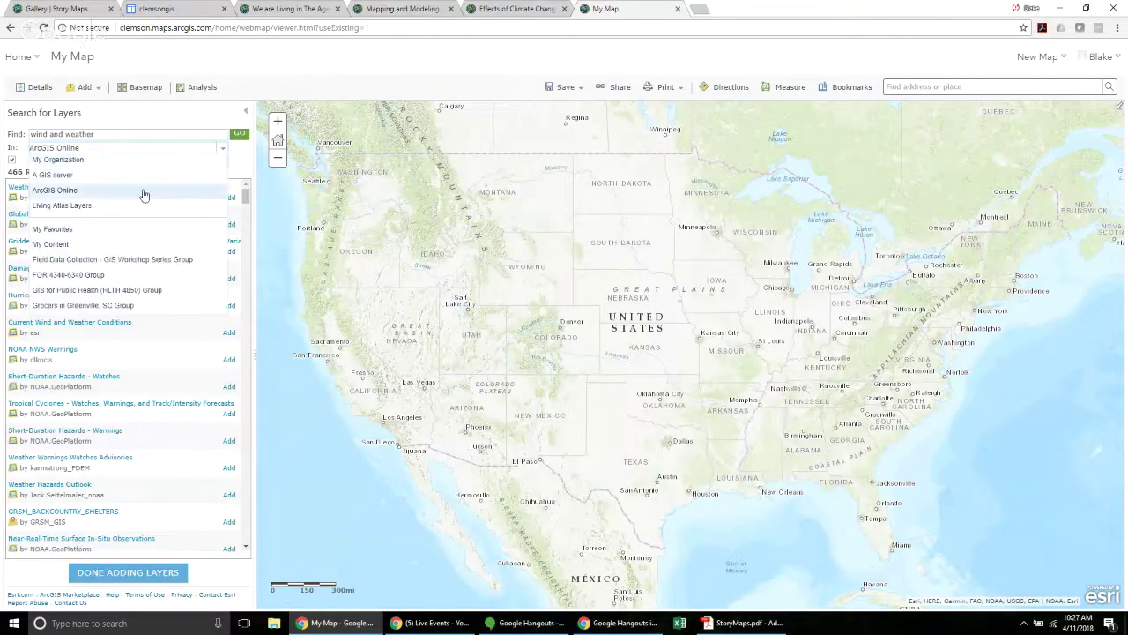
left_click(144, 192)
left_click_drag(133, 136, 3, 119)
key("BackSpace")
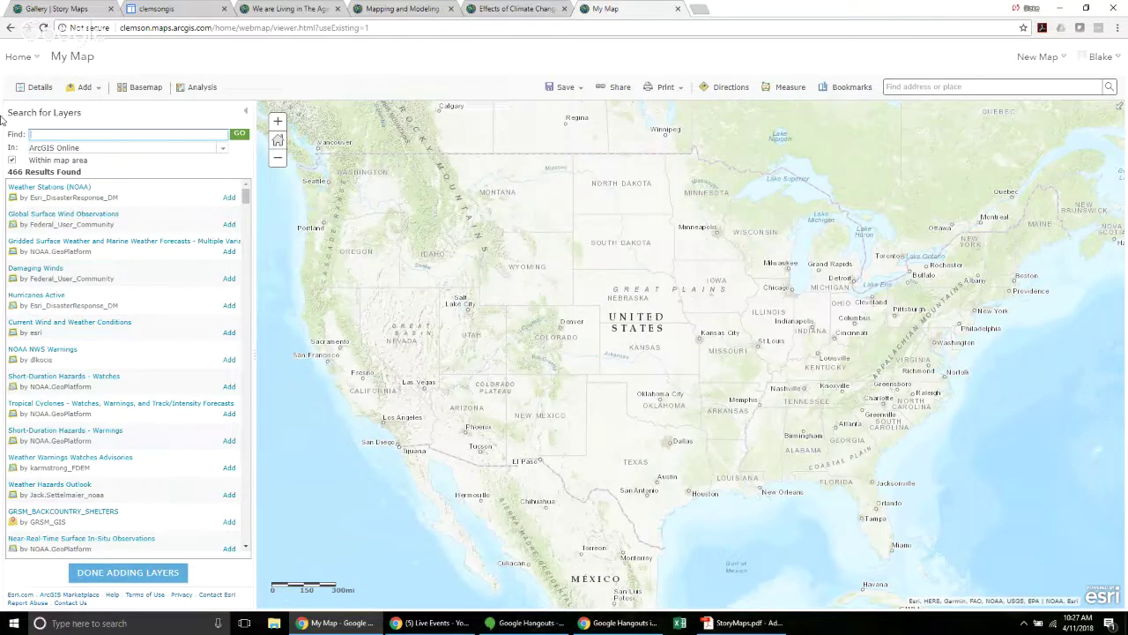
type("sea level rise")
key("Return")
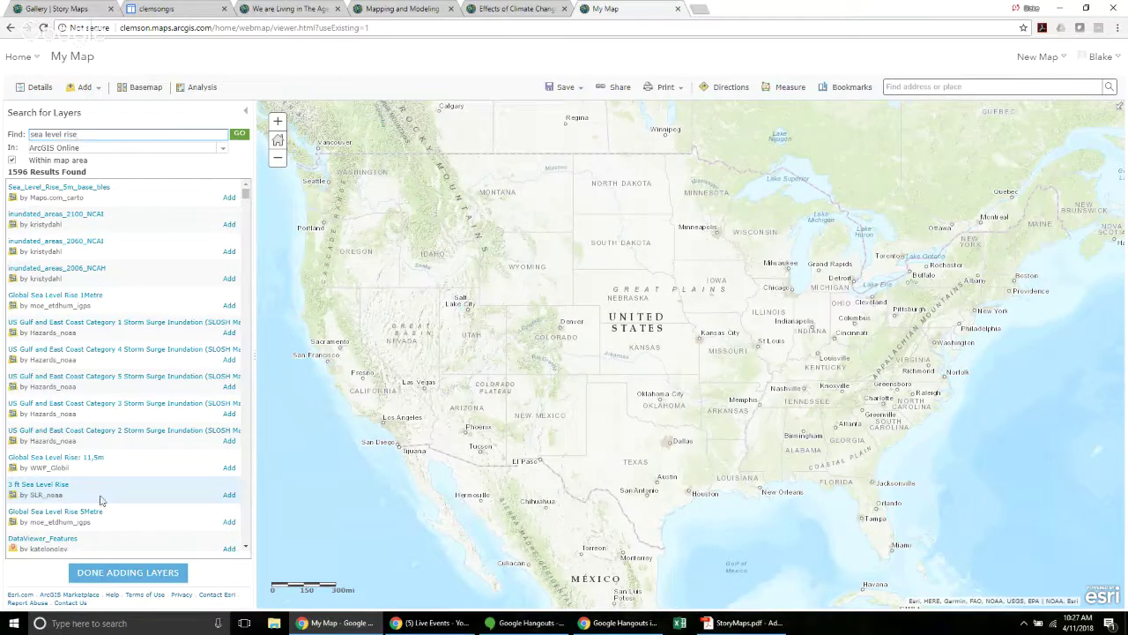
left_click(230, 499)
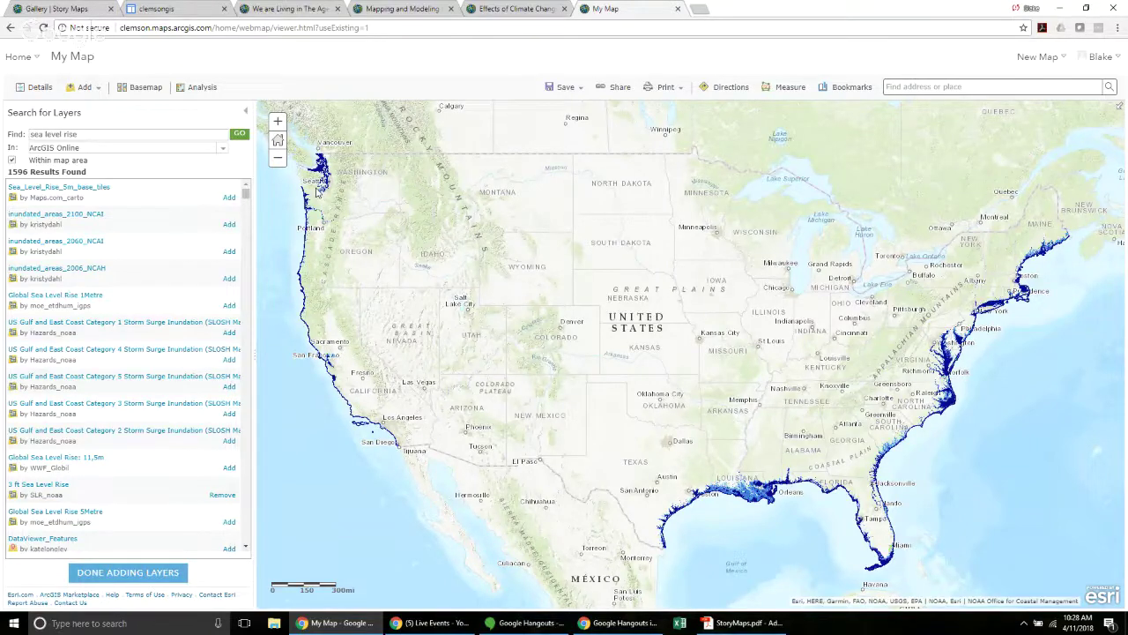
- Review the 3 ft Sea Level Rise layer's item details and description, return to the map, and finish adding layers
left_click(49, 488)
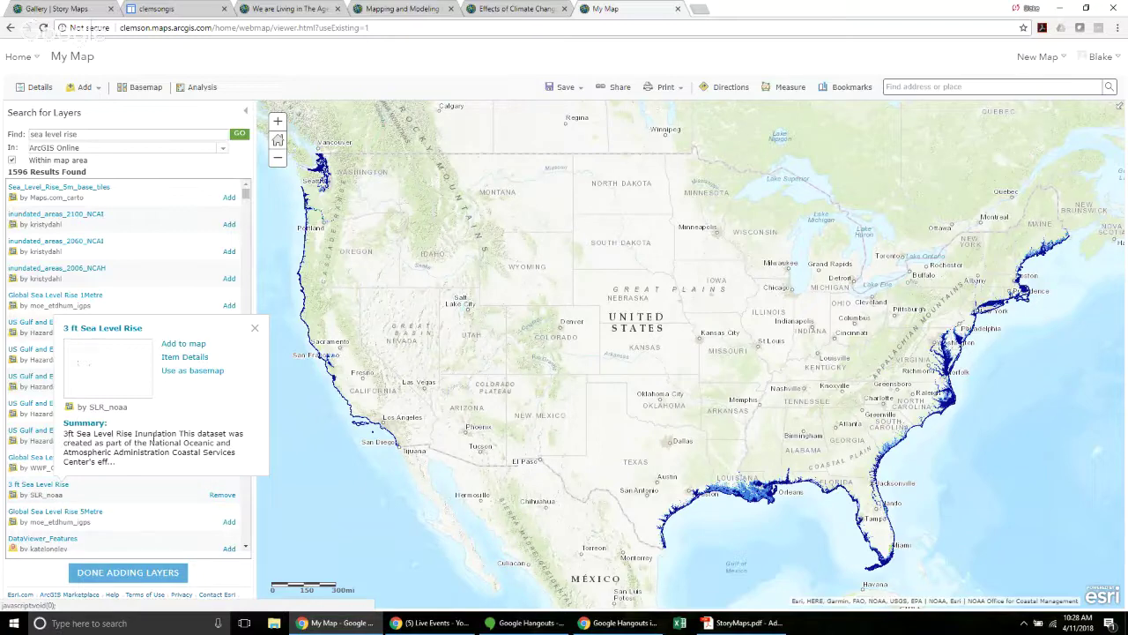
left_click(196, 357)
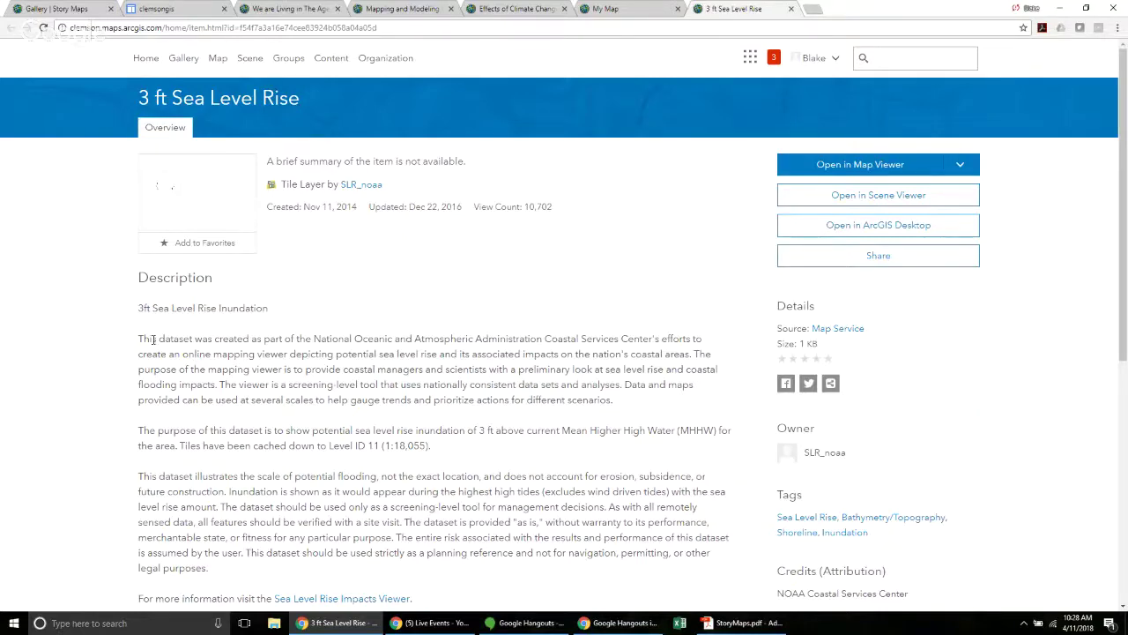
scroll(153, 340, "down", 1)
scroll(153, 340, "down", 2)
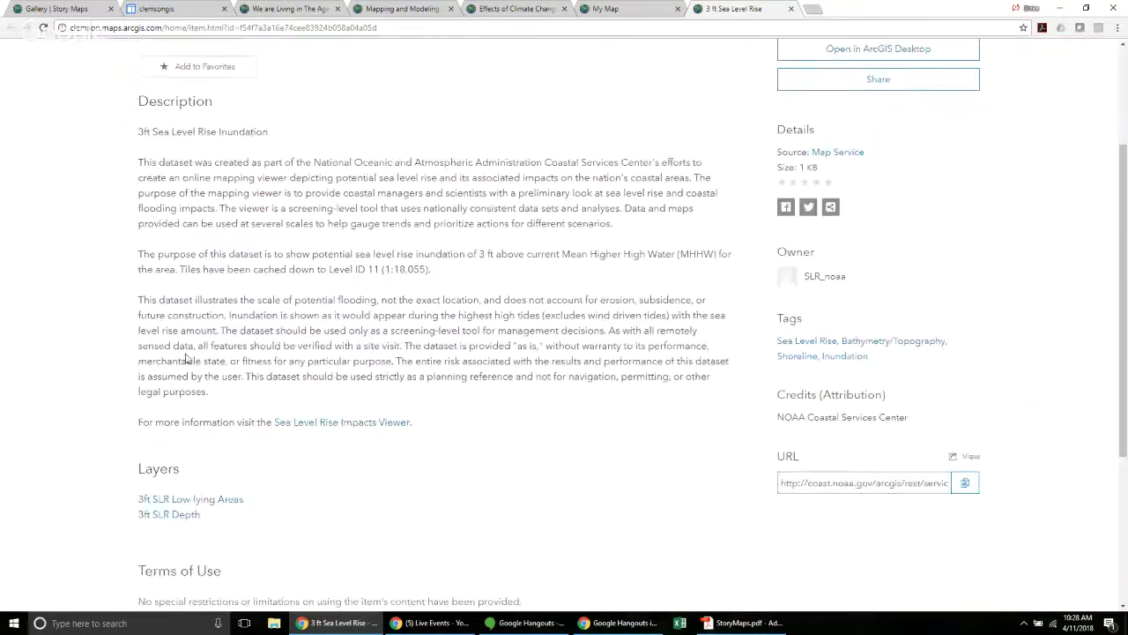
scroll(322, 239, "up", 1)
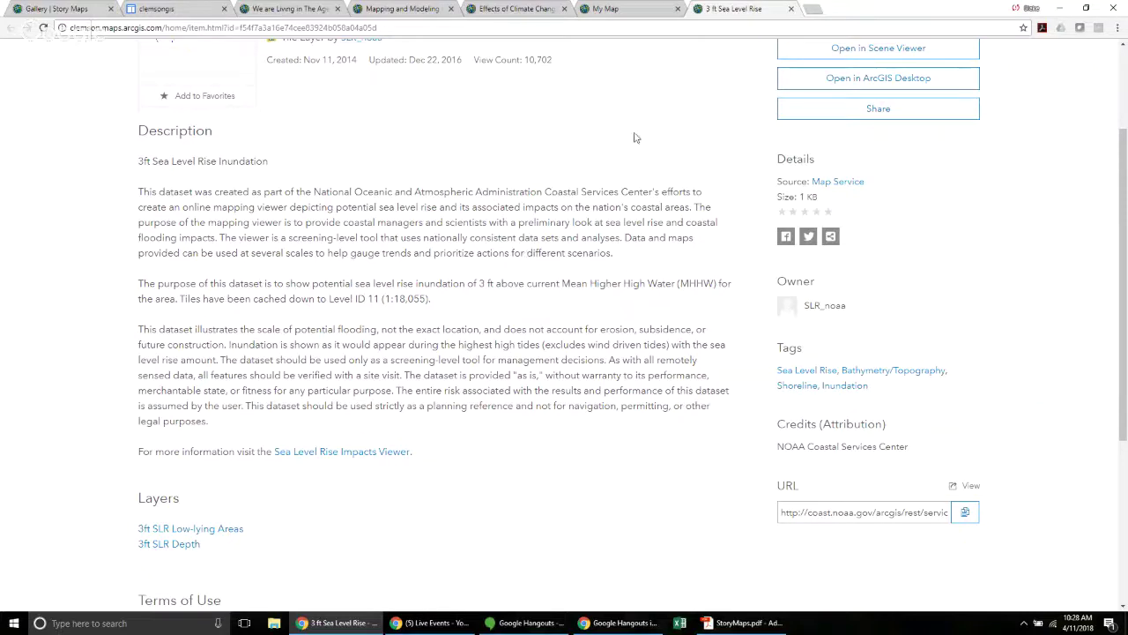
left_click(611, 11)
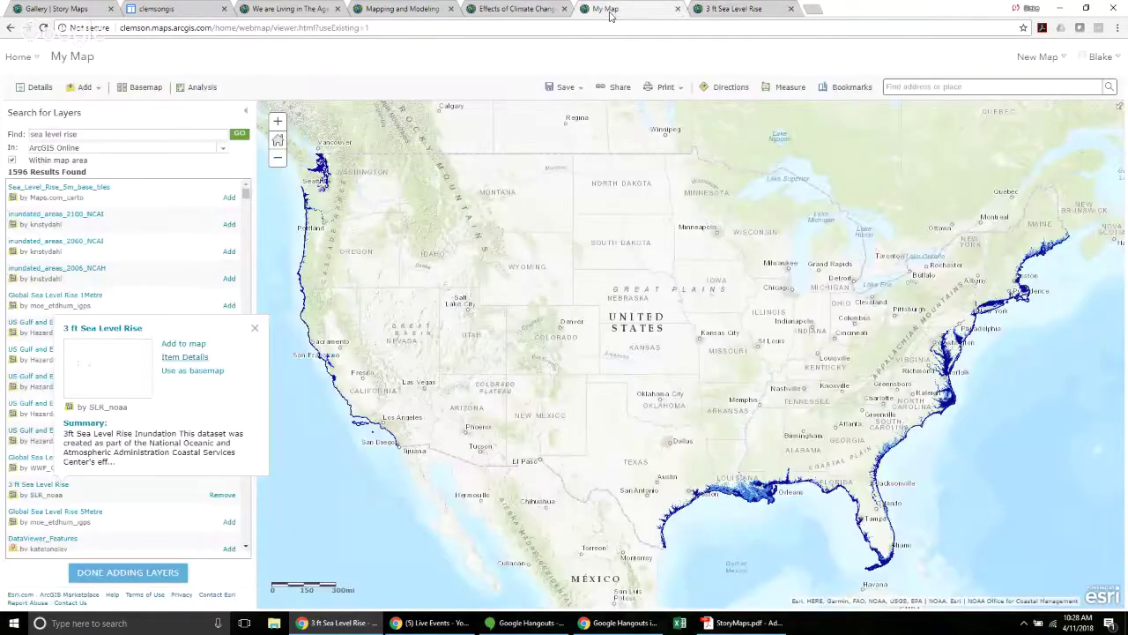
left_click(734, 10)
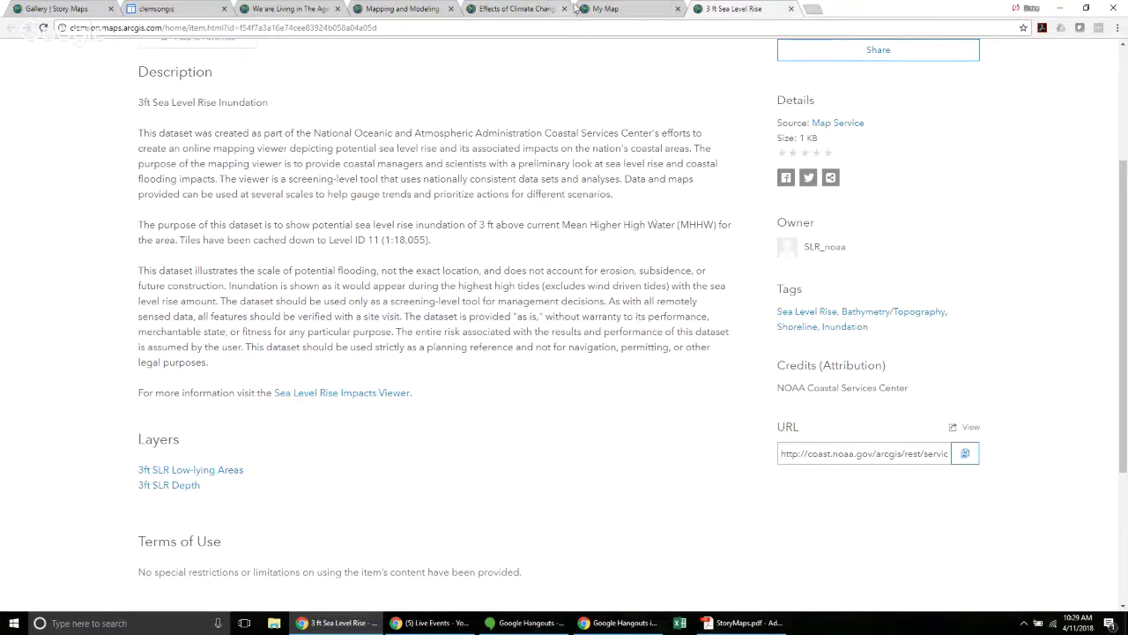
left_click(634, 8)
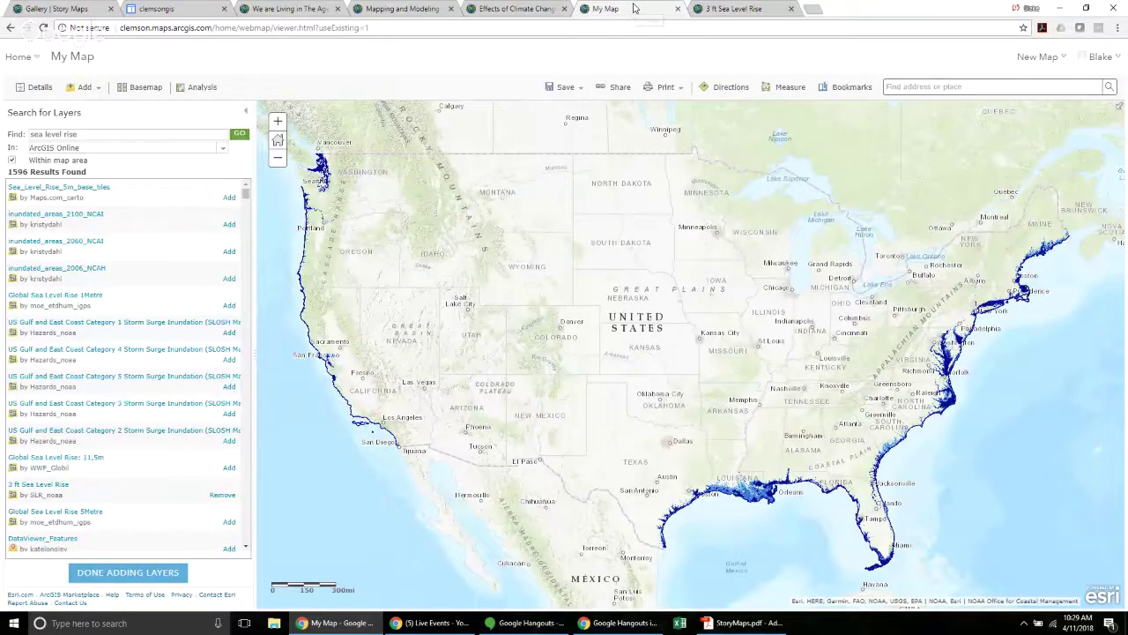
left_click(128, 572)
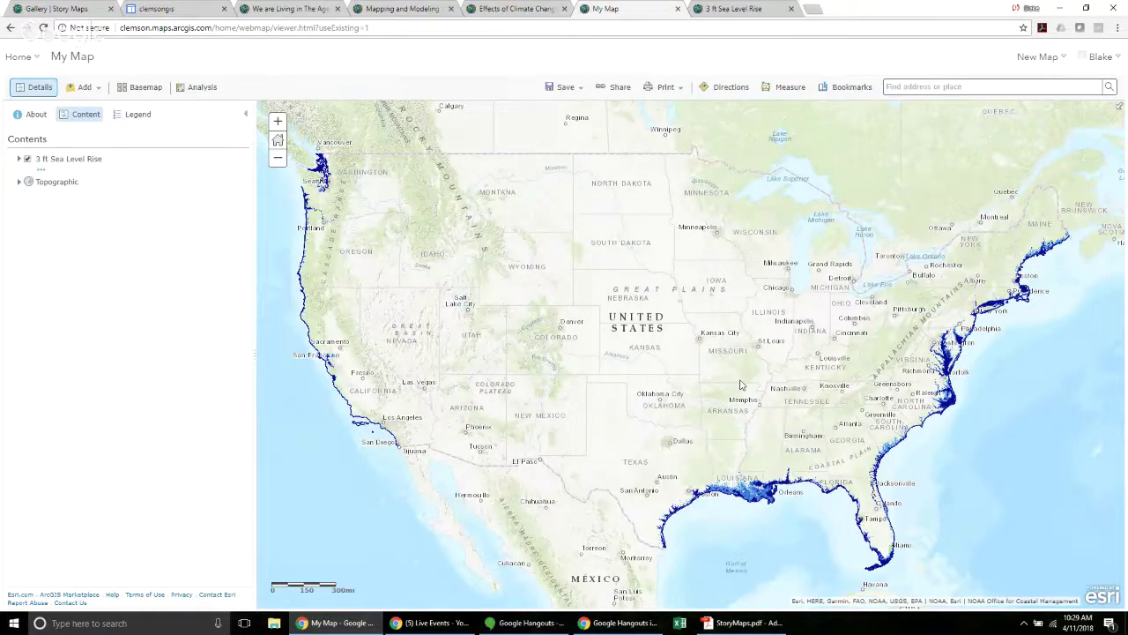
- Zoom the map to Charleston, SC, USA, dismissing the search result pop-up, and display the map legend
left_click_drag(740, 386, 721, 371)
left_click_drag(675, 336, 581, 239)
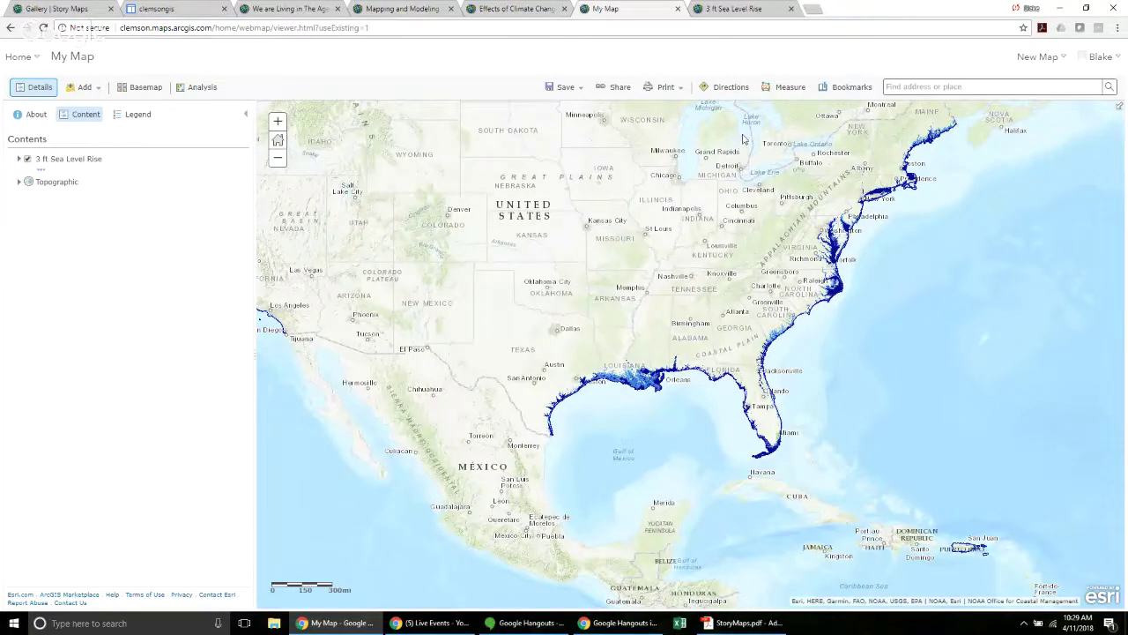
left_click(931, 82)
type("charleston, sc")
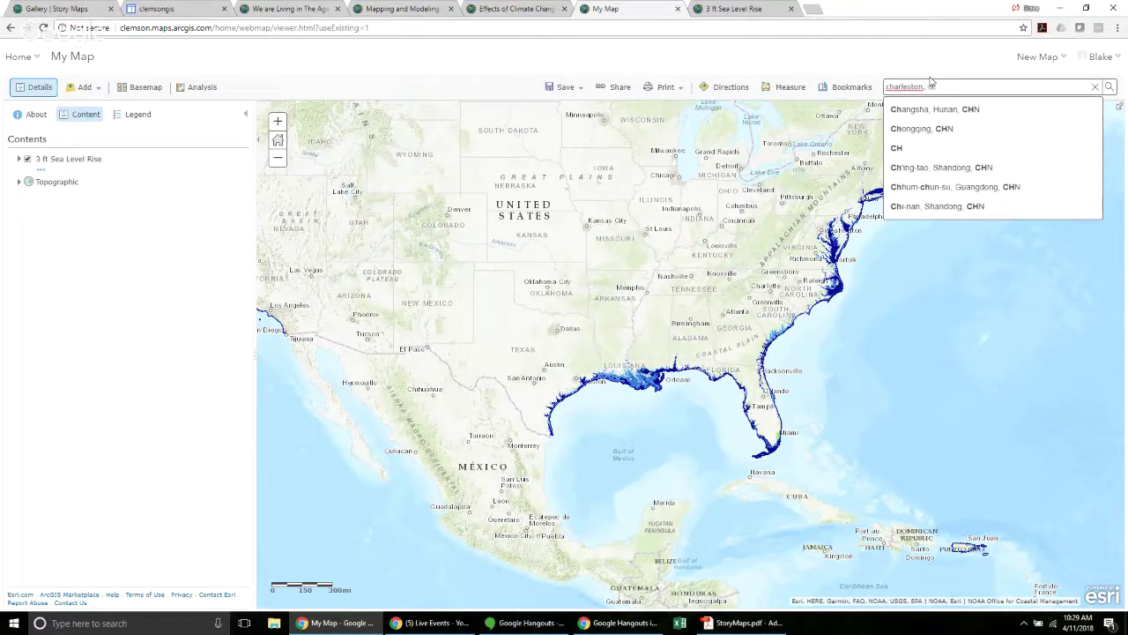
triple_click(999, 88)
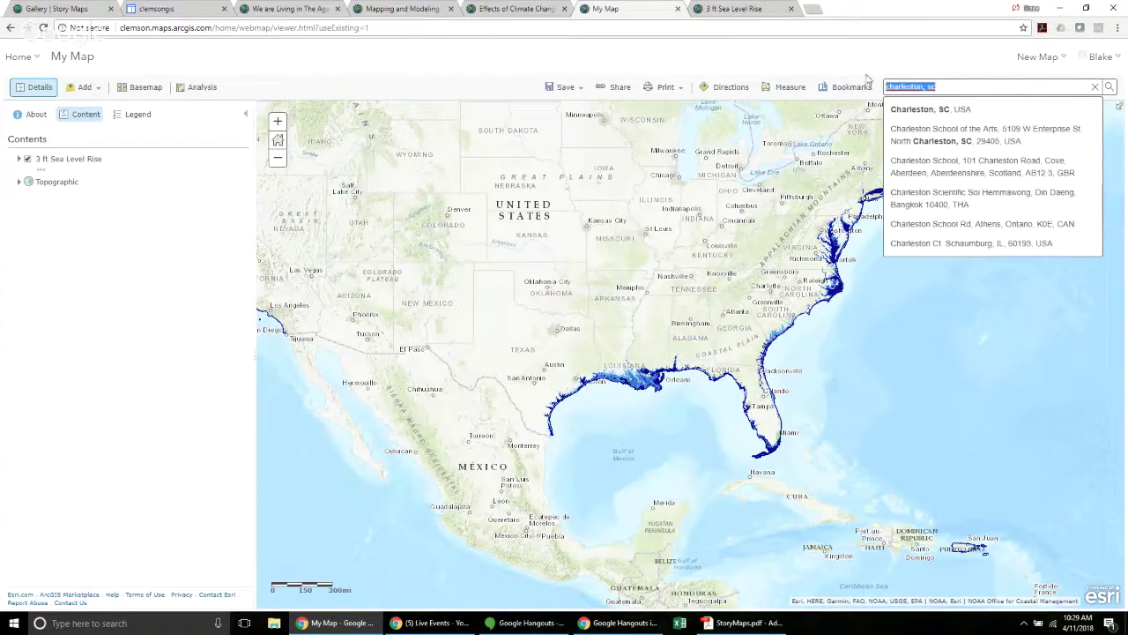
left_click(908, 109)
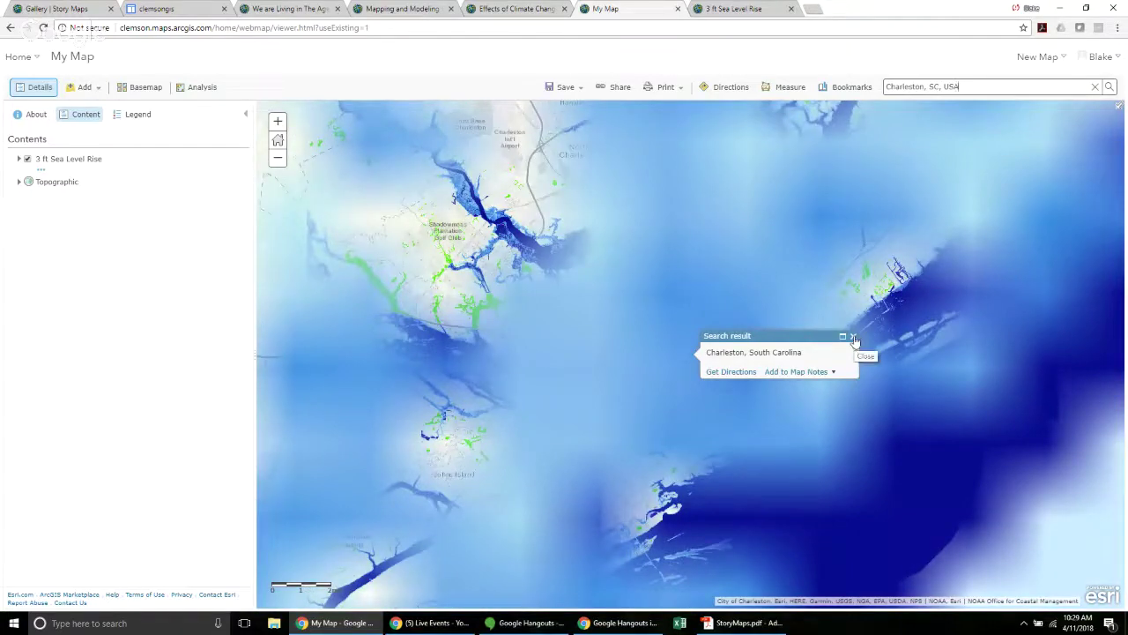
left_click(853, 337)
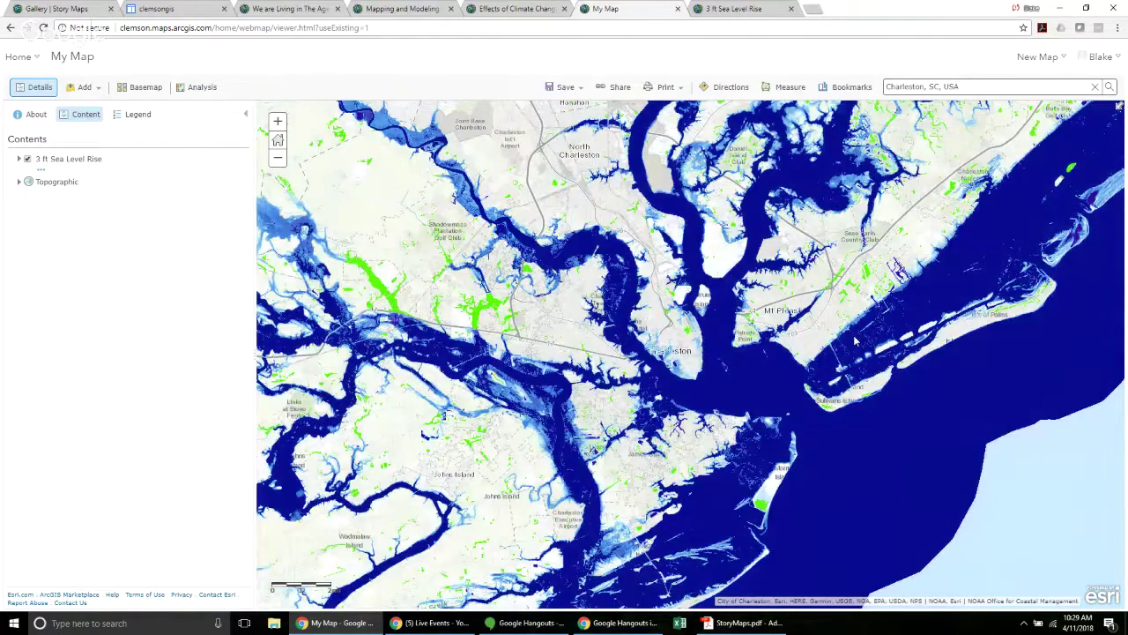
left_click(149, 117)
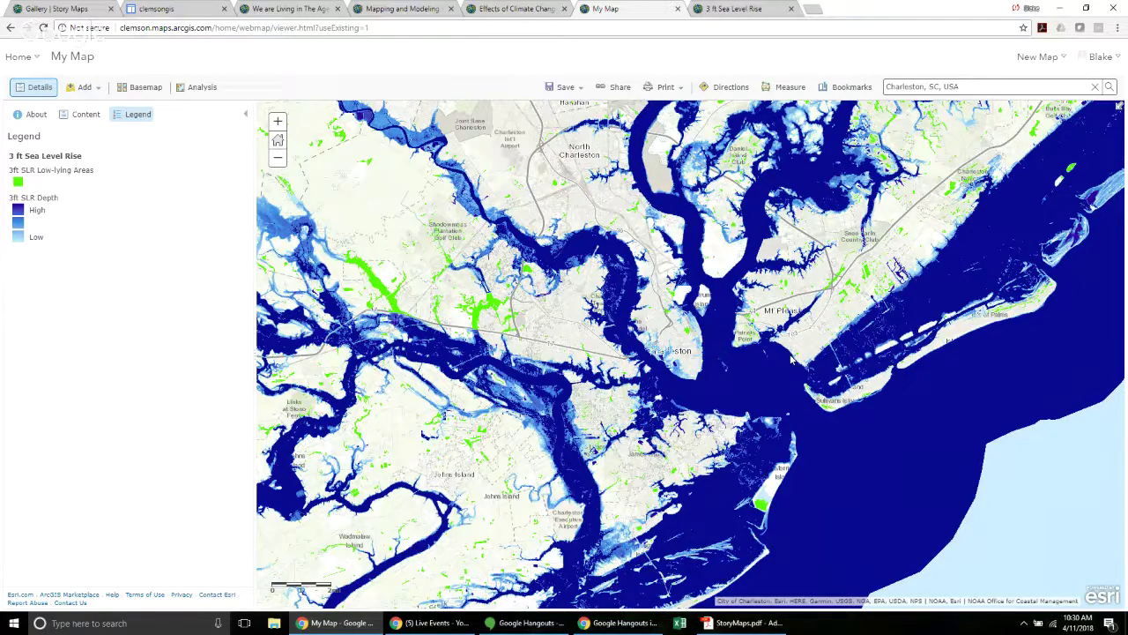
- Examine the 3 ft sea level rise depth and low-lying areas around the Charleston peninsula
scroll(791, 361, "up", 1)
scroll(683, 372, "up", 1)
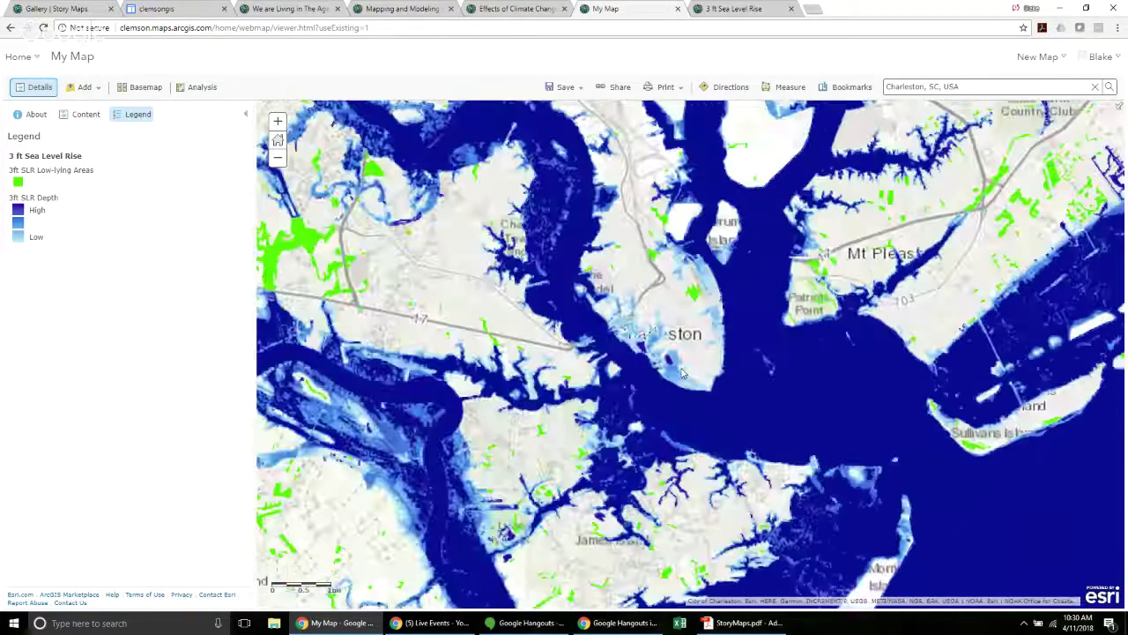
scroll(684, 373, "up", 1)
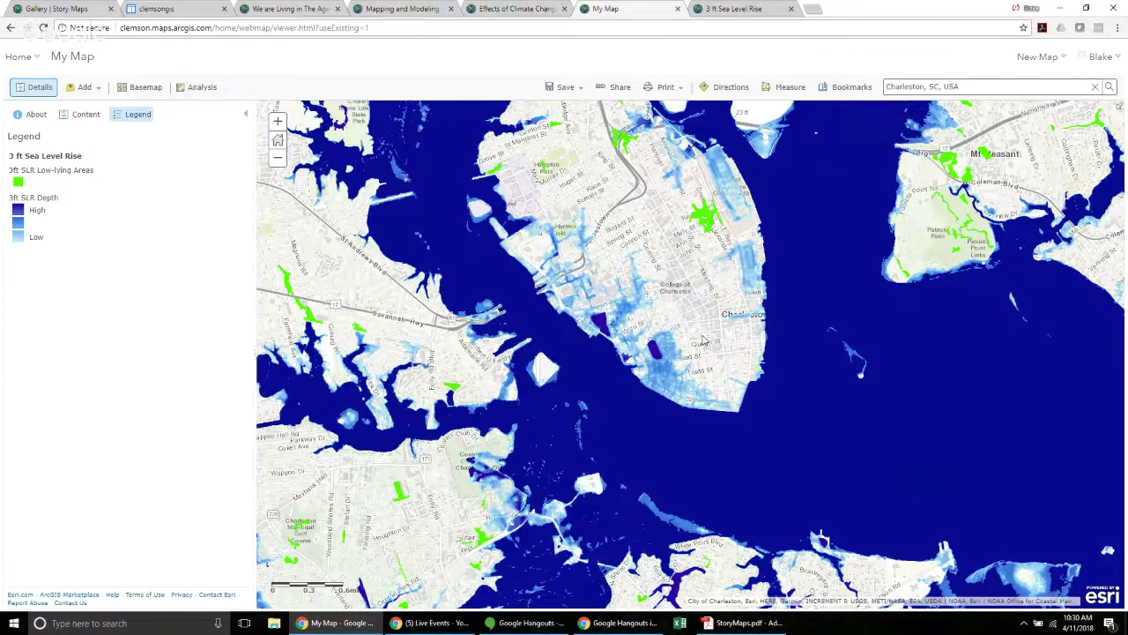
scroll(703, 340, "up", 1)
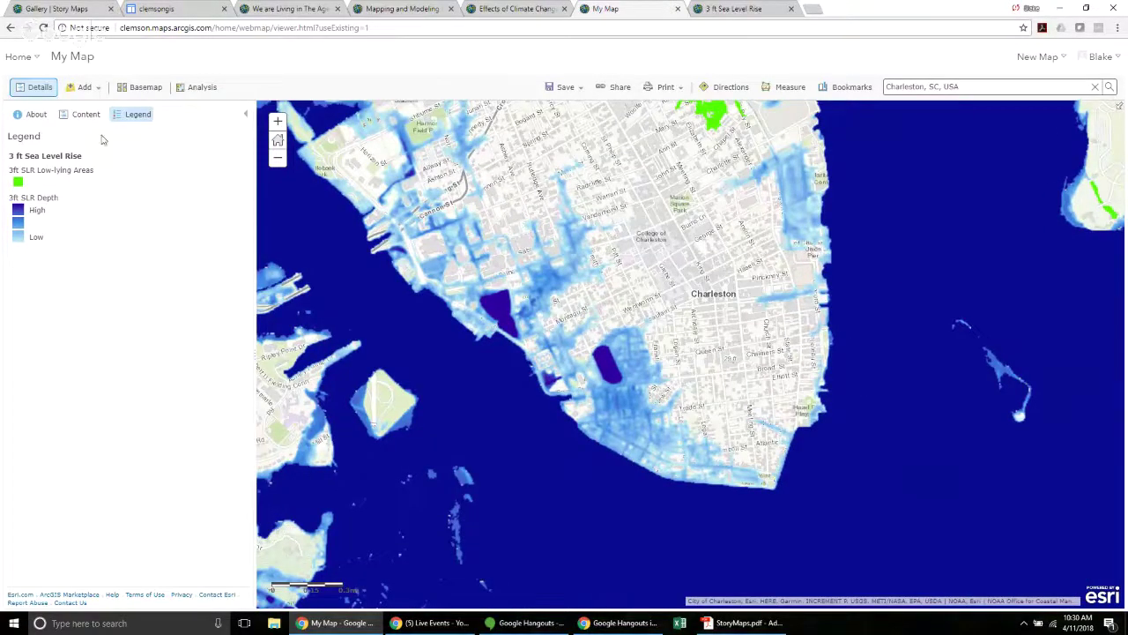
scroll(750, 304, "down", 1)
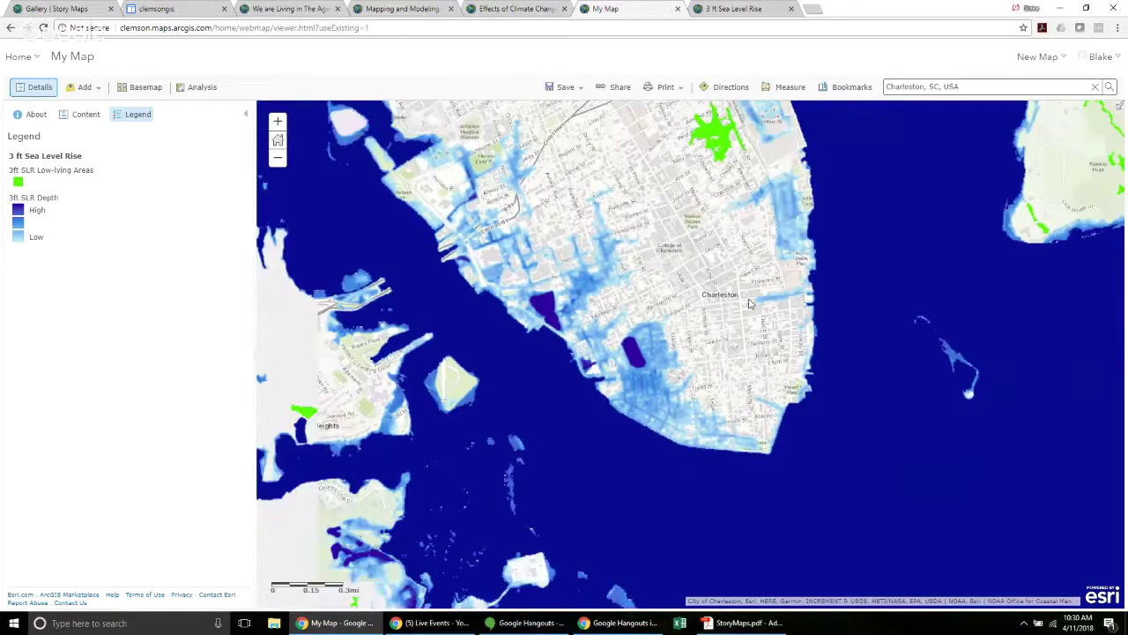
scroll(750, 304, "down", 1)
scroll(749, 304, "up", 2)
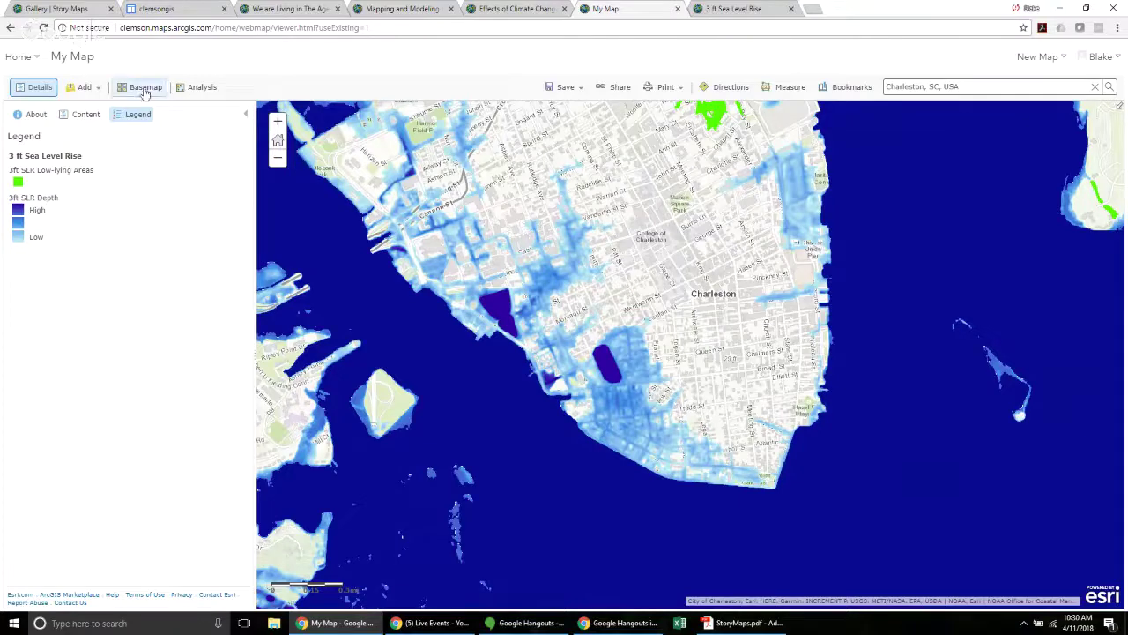
- Change the basemap to Imagery and frame the map on the whole Charleston peninsula
left_click(138, 90)
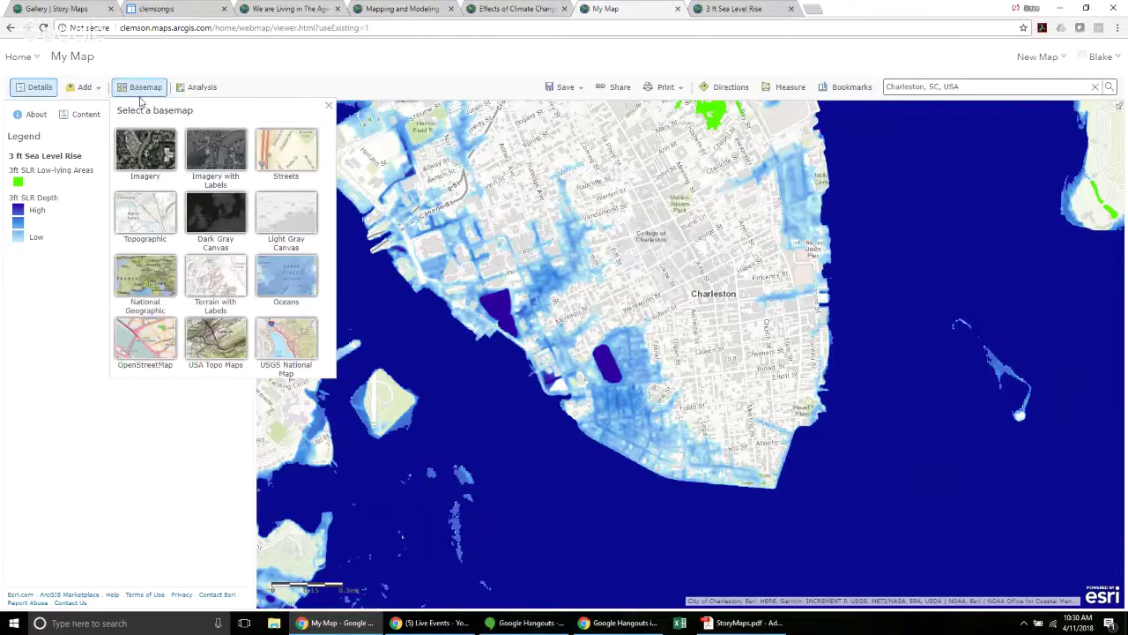
left_click(151, 152)
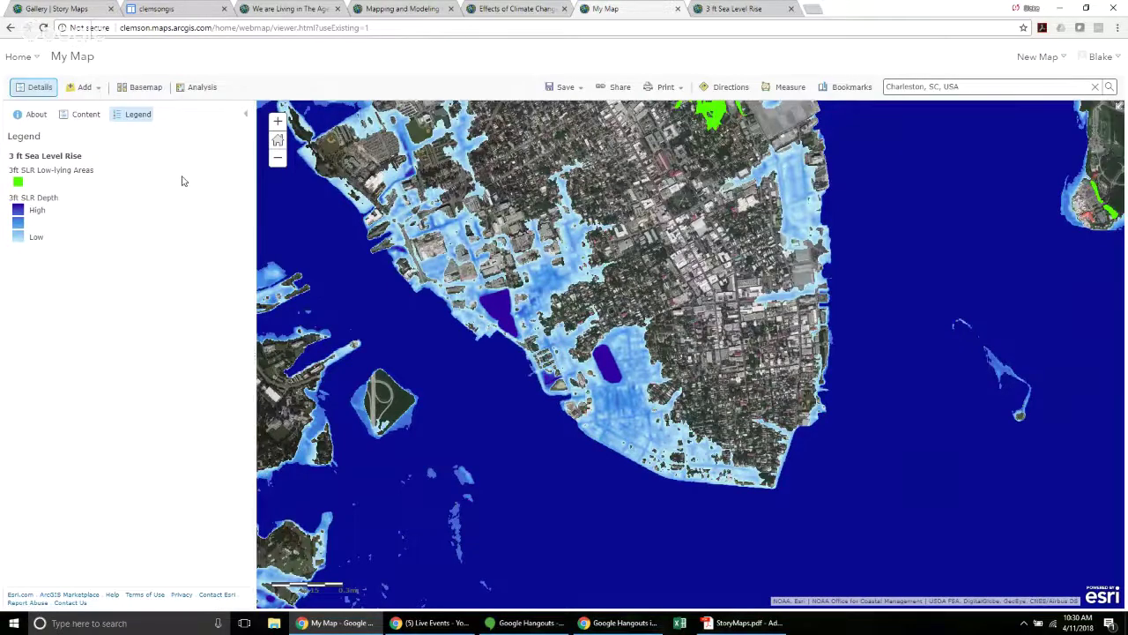
scroll(681, 446, "down", 1)
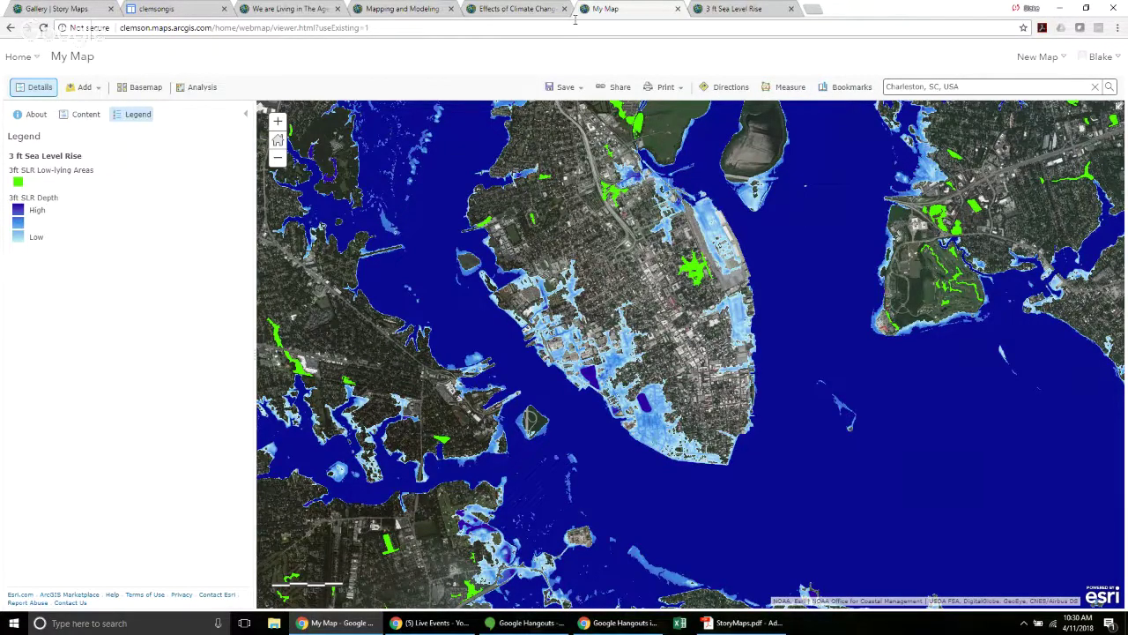
- Start saving the map, titling it "Sea level rise in Charleston by" followed by the author's initials
left_click(566, 88)
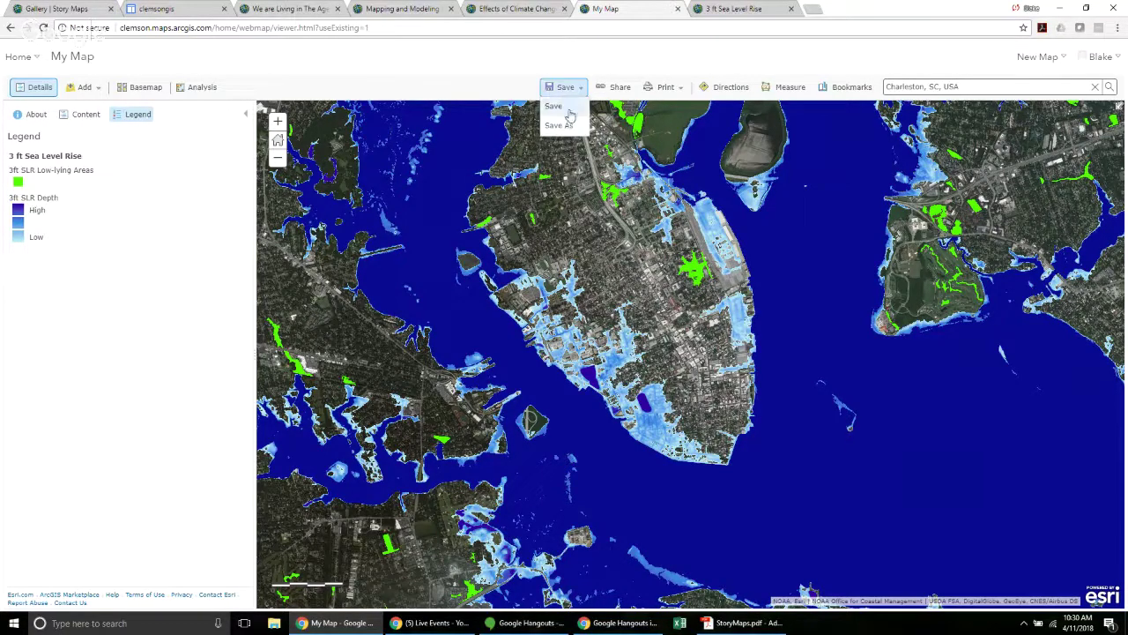
left_click(569, 108)
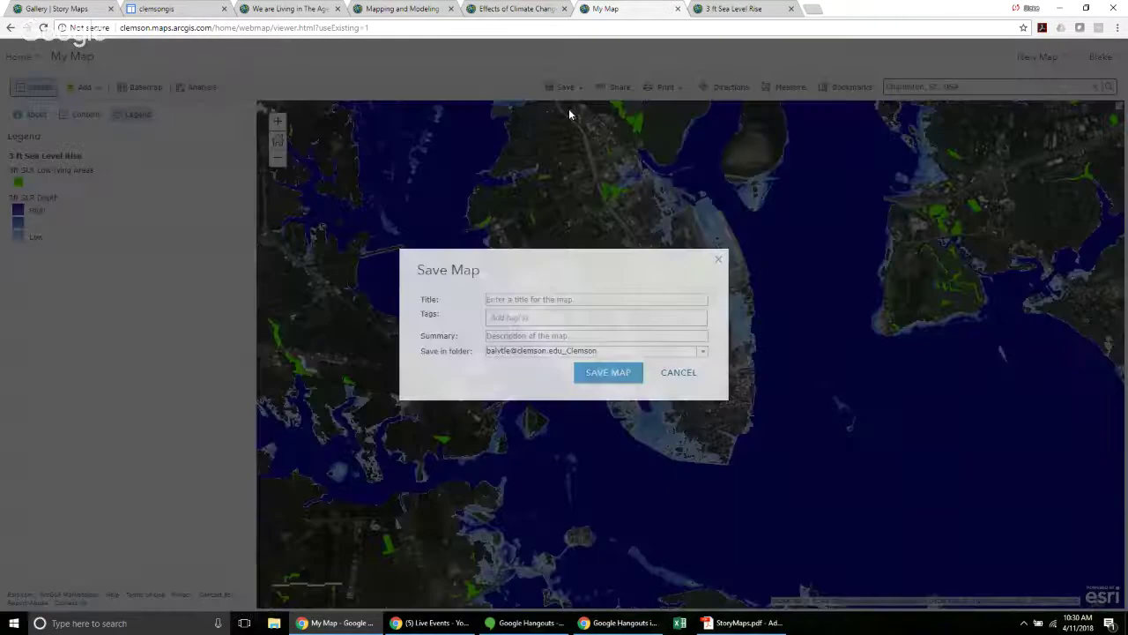
left_click(548, 300)
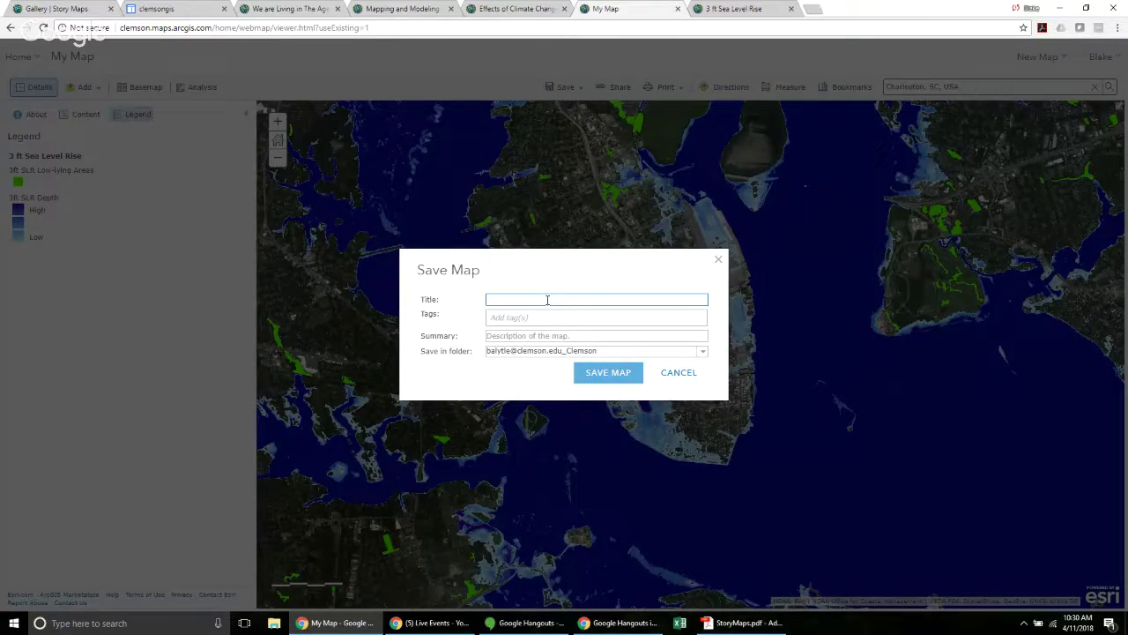
type("Sea level rise in Charleston by Bal")
key("BackSpace")
key("BackSpace")
type("AL")
- Try to save the map with the tag "sea level rise" and the summary "Map showing 3 ft sea level rise in Charleston, SC"
left_click(511, 317)
type("se")
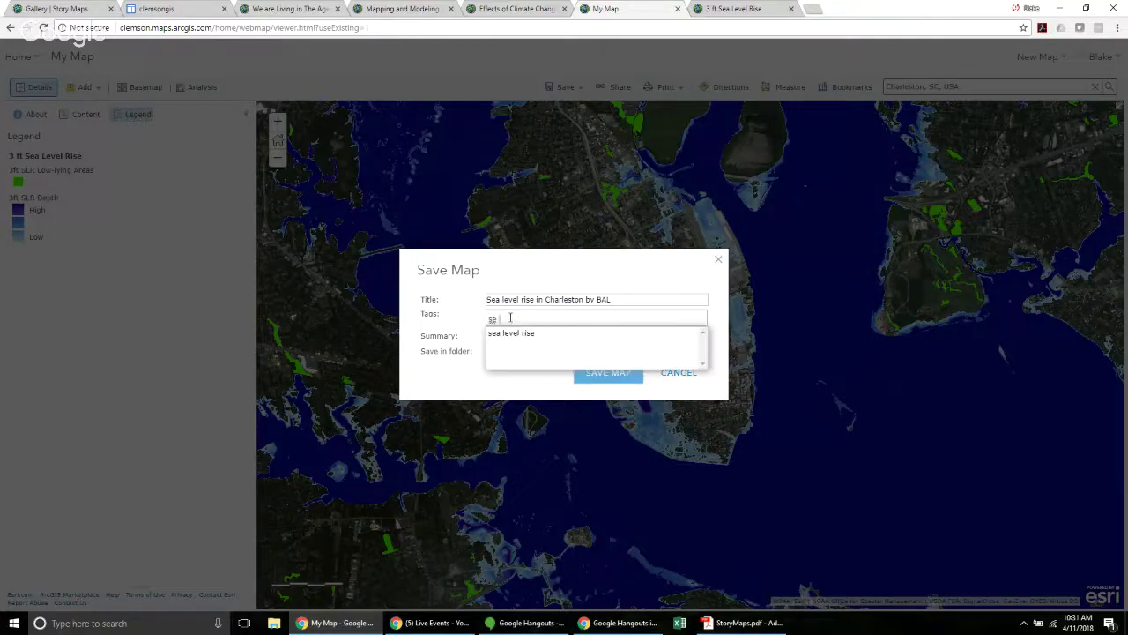
type("a level rise")
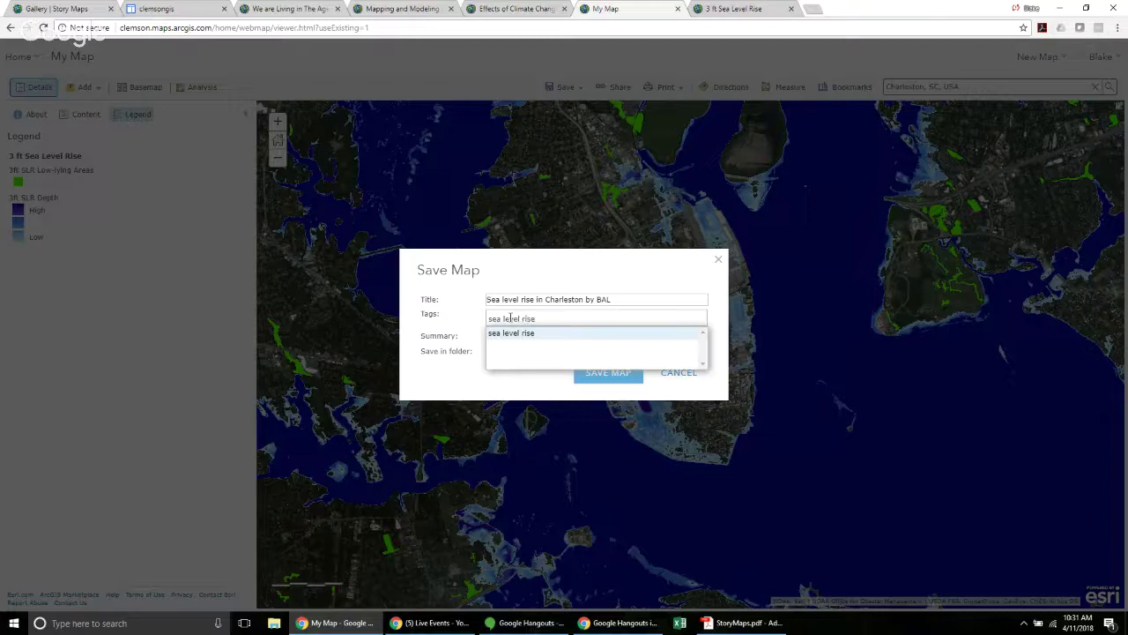
key("Return")
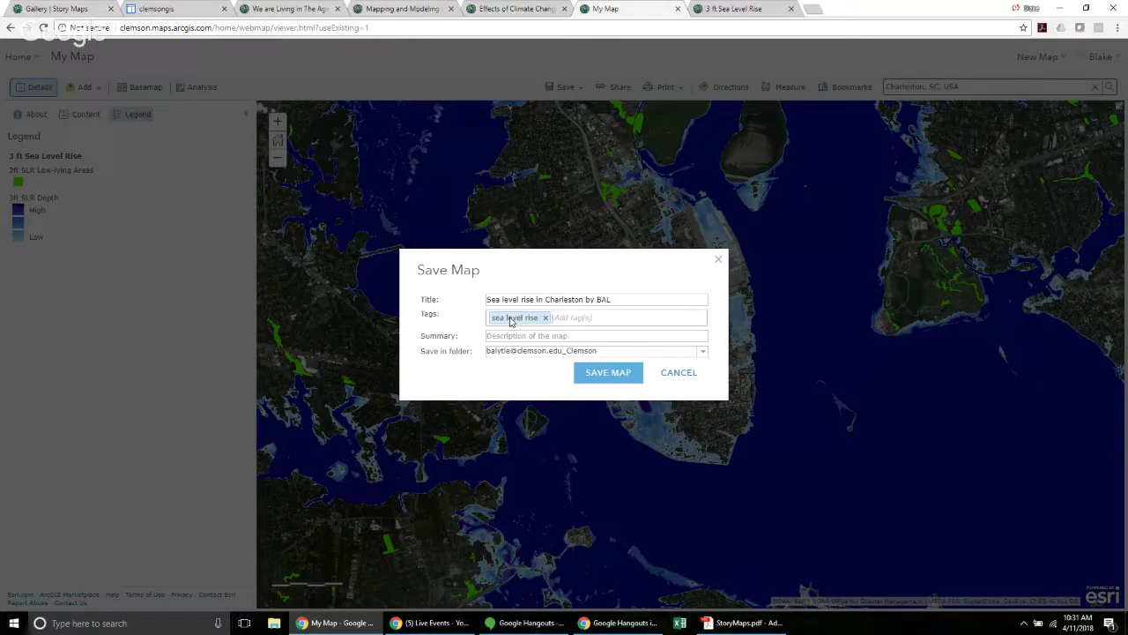
left_click(517, 335)
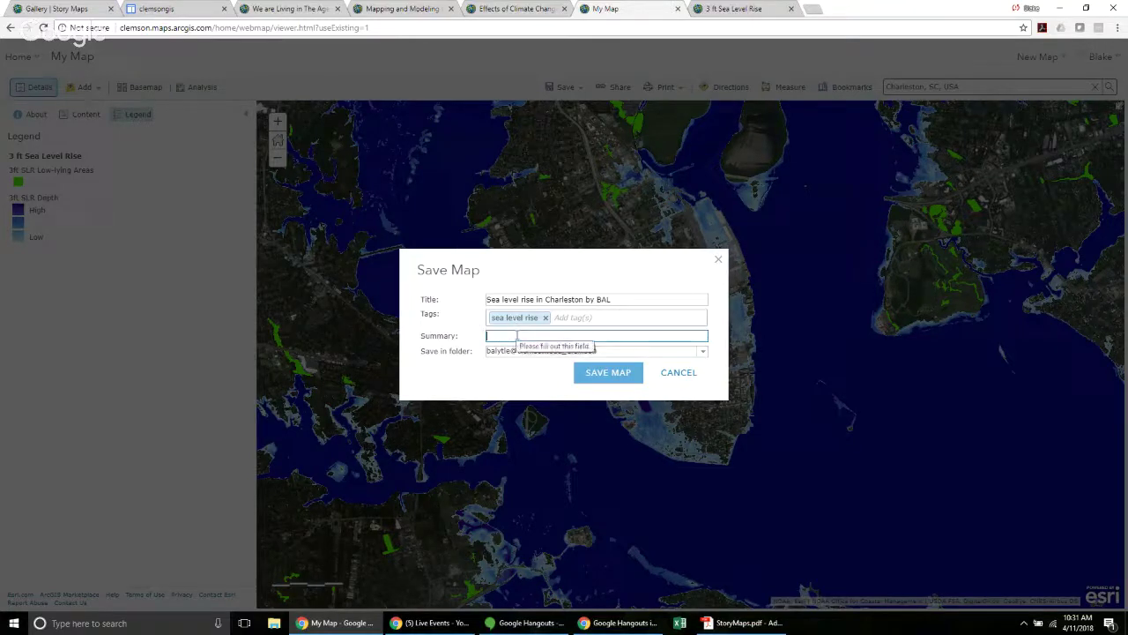
type("Map sho")
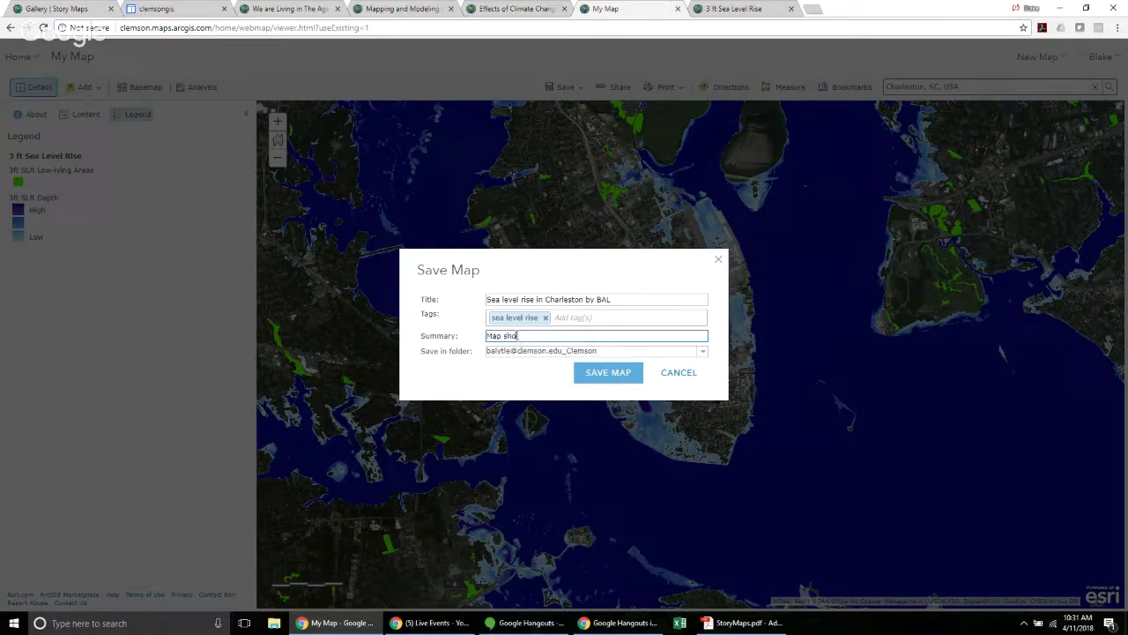
type("wing 3 ft sea level rise in Charleston.")
type(" SC")
left_click(607, 374)
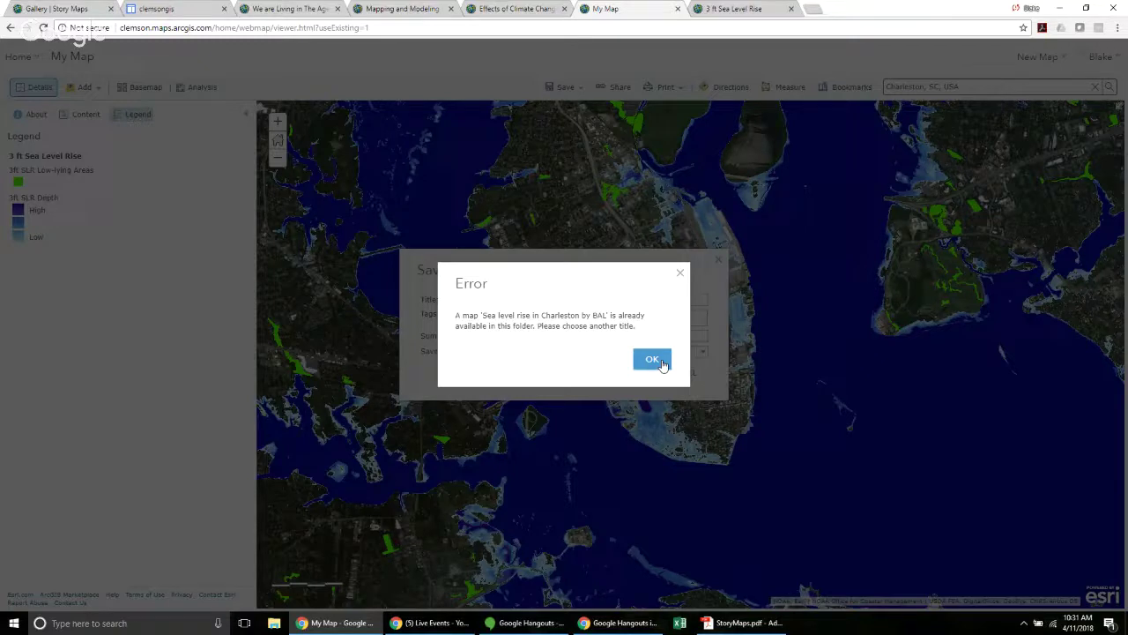
- Replace the initials in the map title with the author's first name and "v2", and save the map
left_click(653, 360)
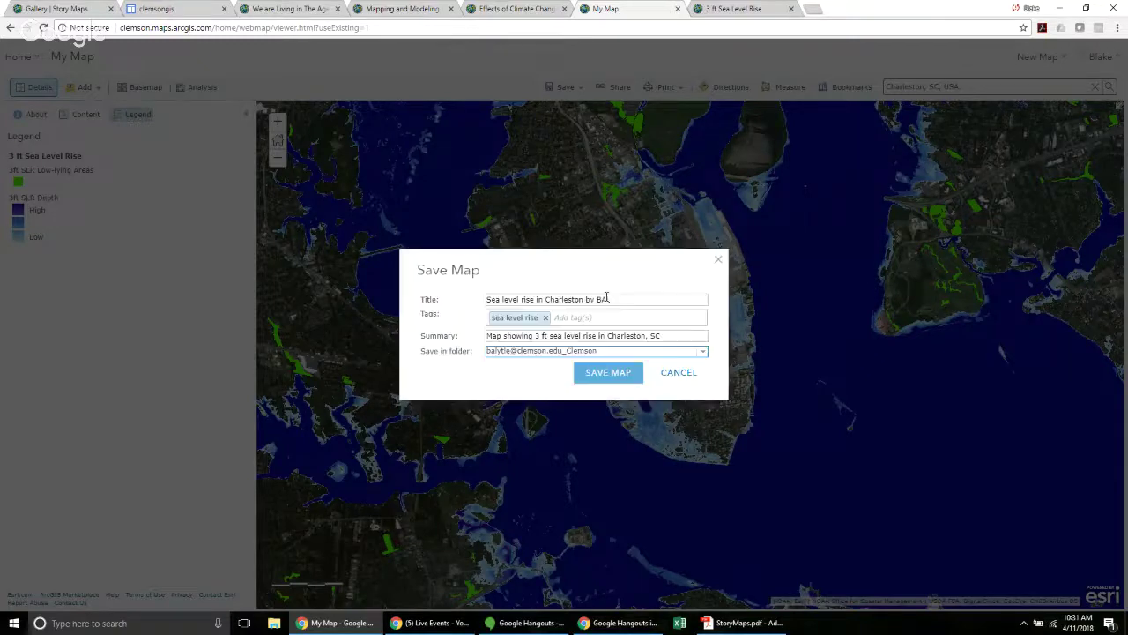
left_click(604, 299)
left_click_drag(604, 300, 598, 300)
type("Blake ")
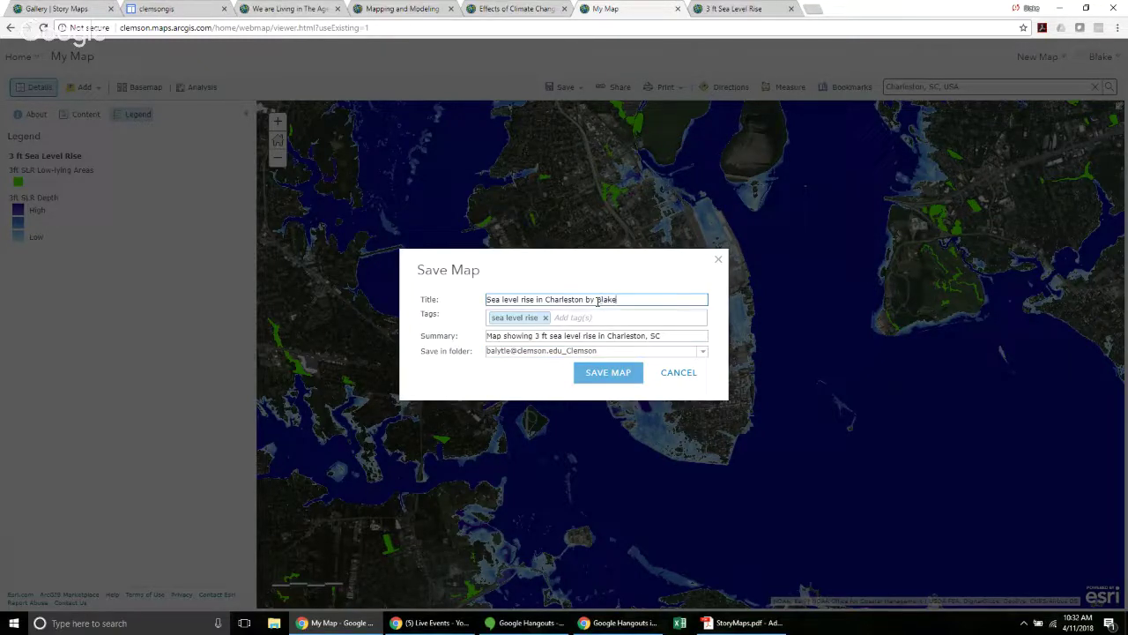
type("v2")
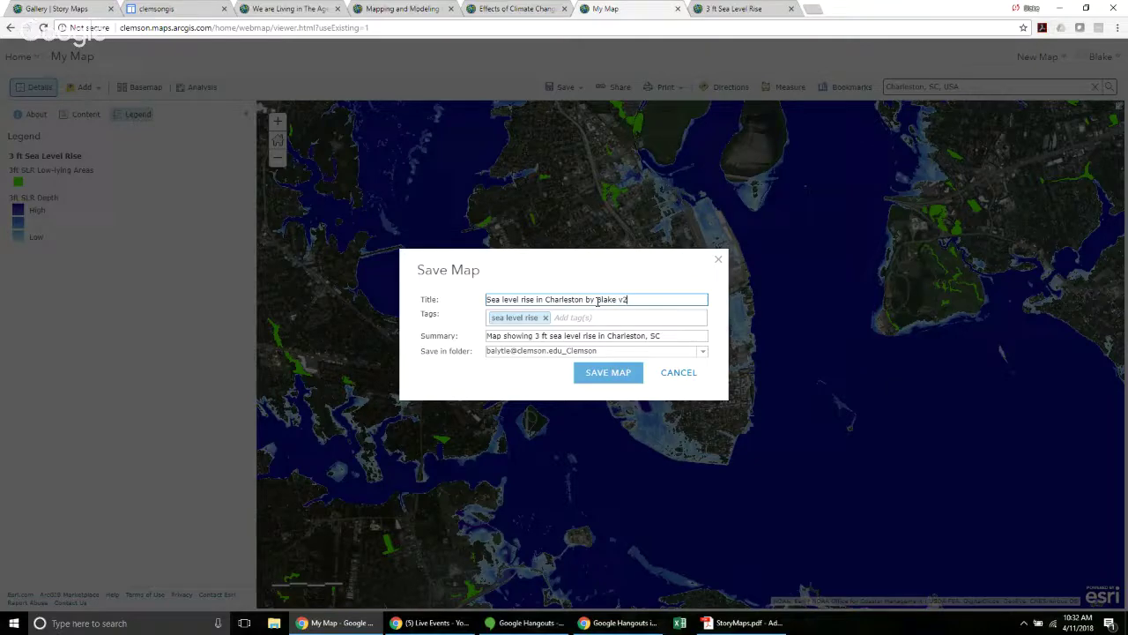
left_click(607, 385)
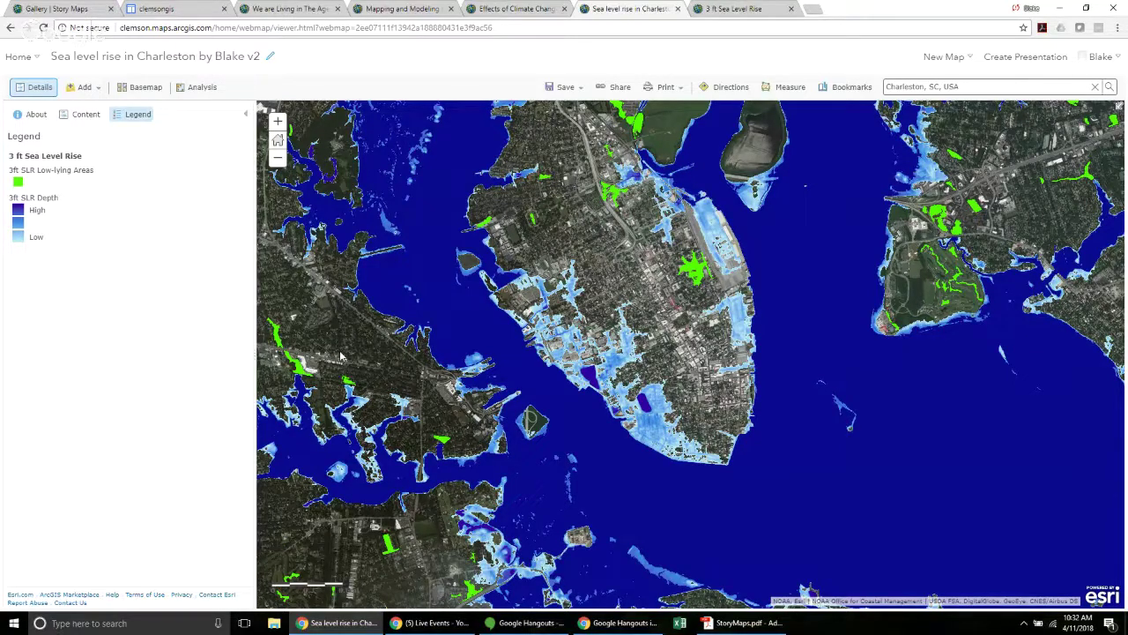
- View the saved sea level rise map's item details in My Content, and reopen the map in Map Viewer
left_click(33, 62)
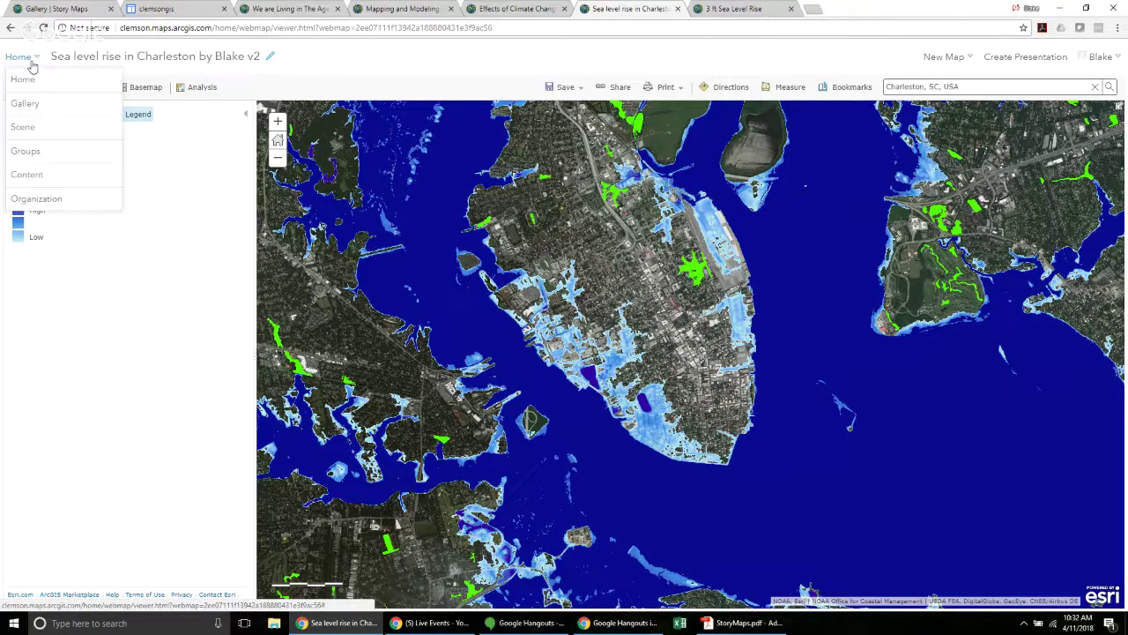
left_click(25, 174)
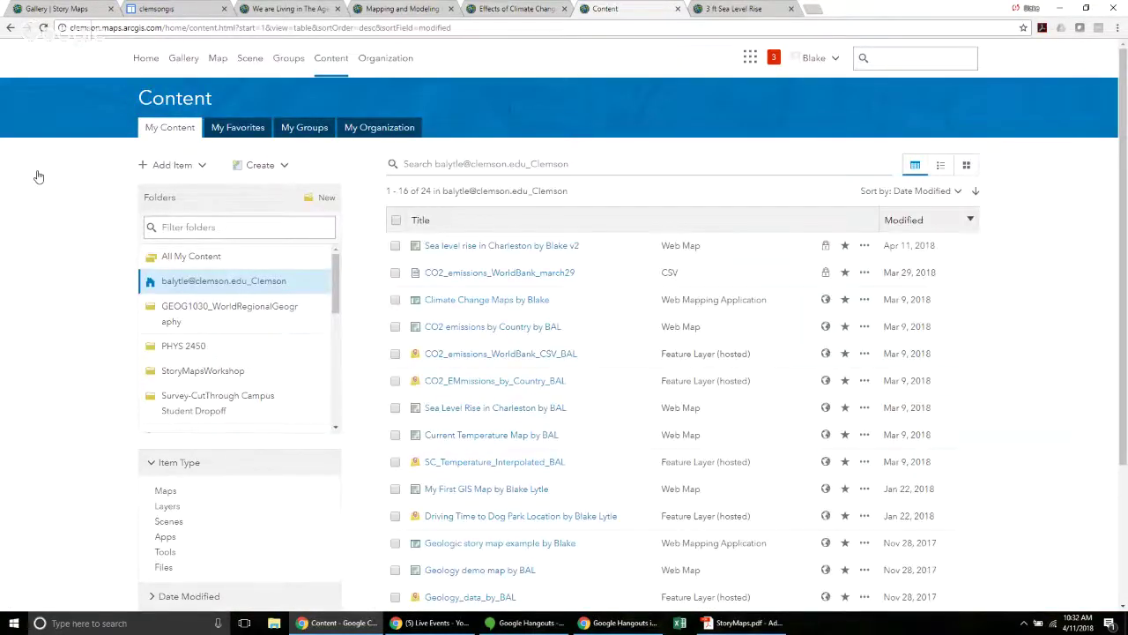
left_click(491, 247)
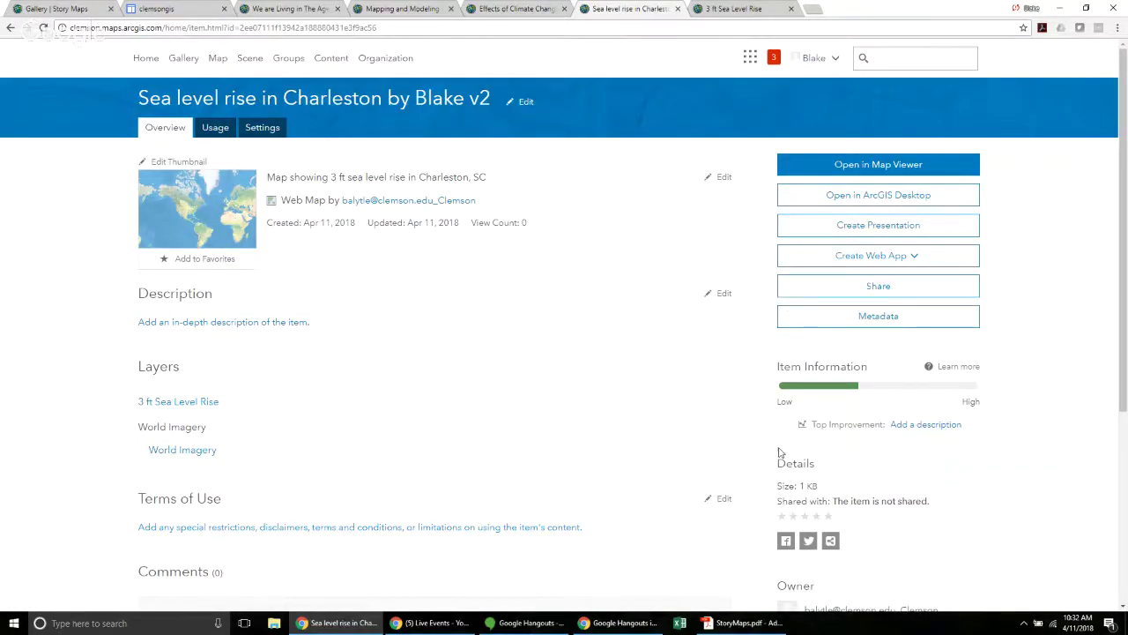
left_click(897, 174)
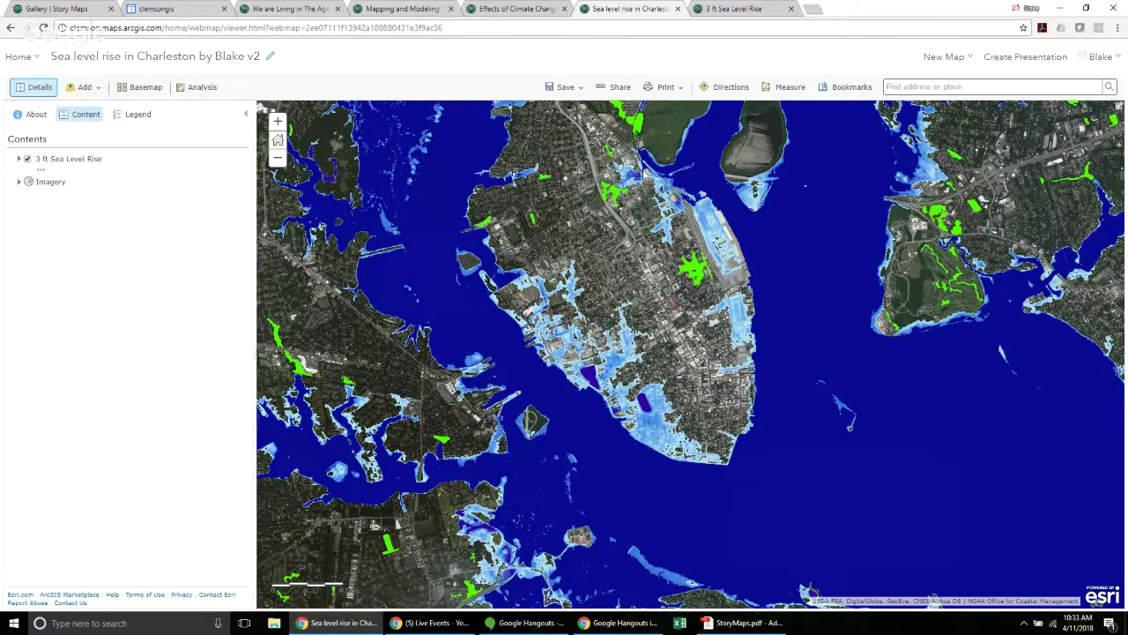
- Share the map with Everyone (public) and Clemson University, and highlight its short link
left_click(616, 90)
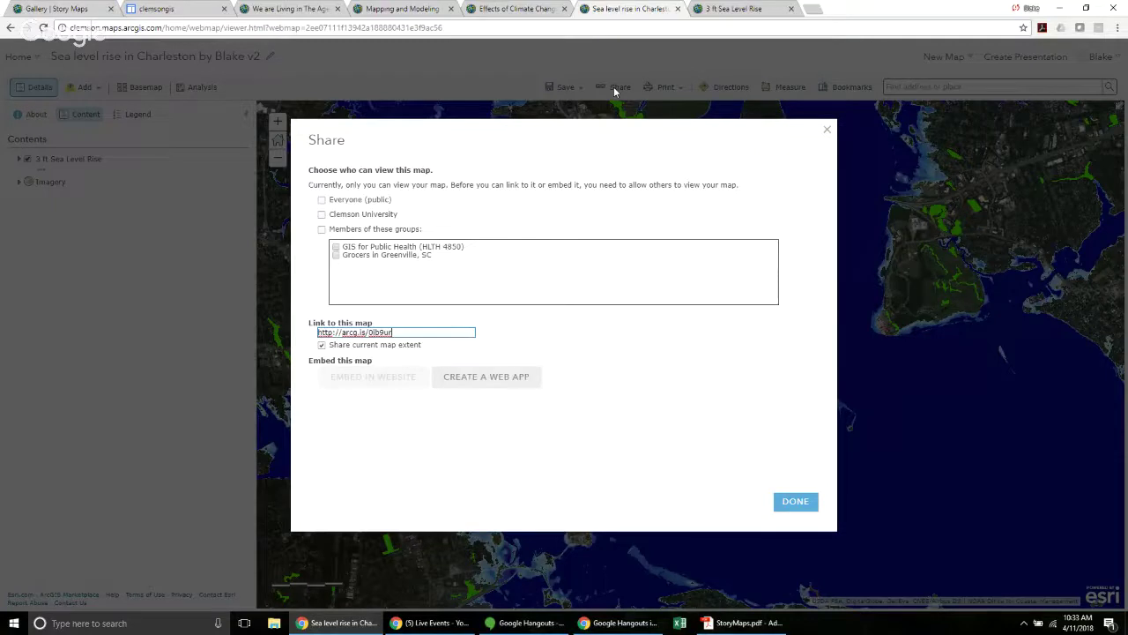
left_click(323, 202)
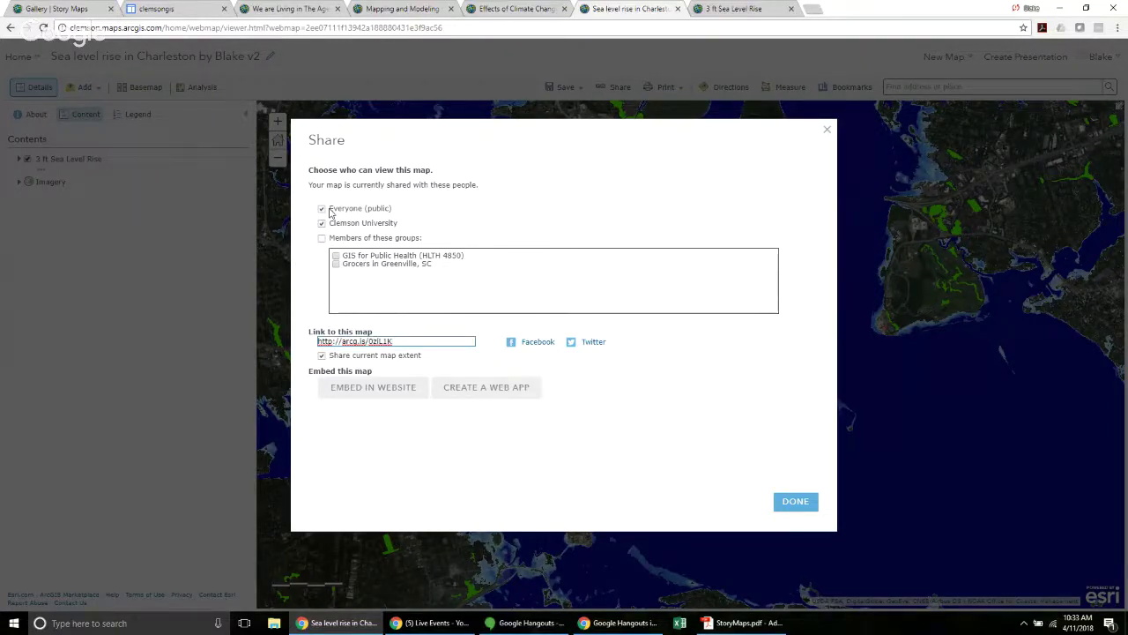
left_click(326, 209)
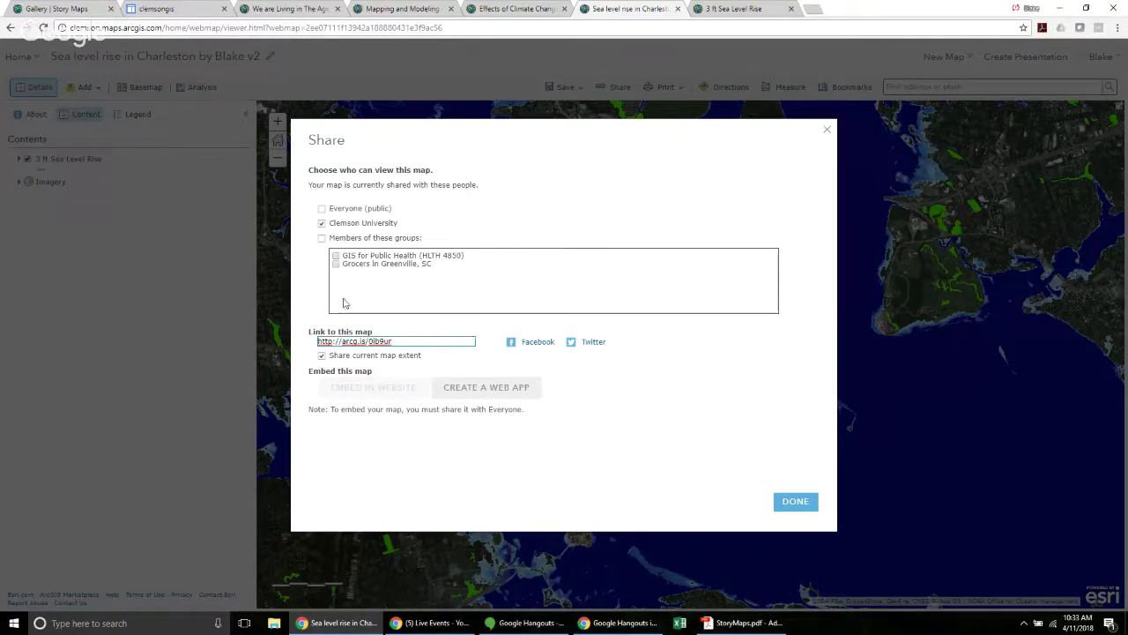
left_click(322, 223)
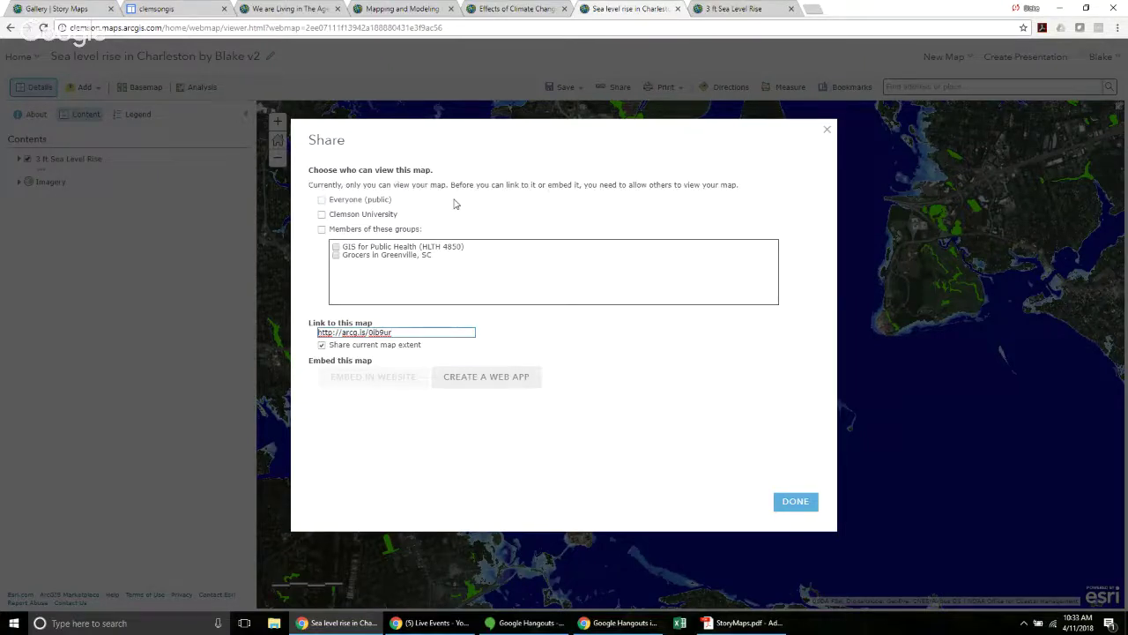
left_click(338, 201)
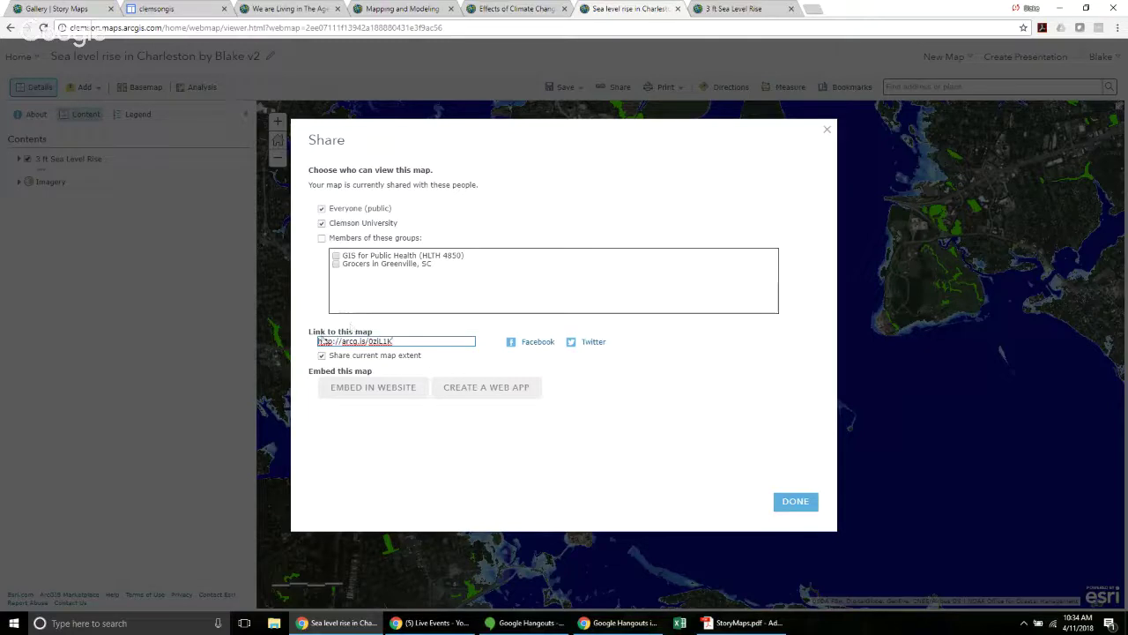
left_click_drag(395, 342, 317, 343)
left_click(437, 321)
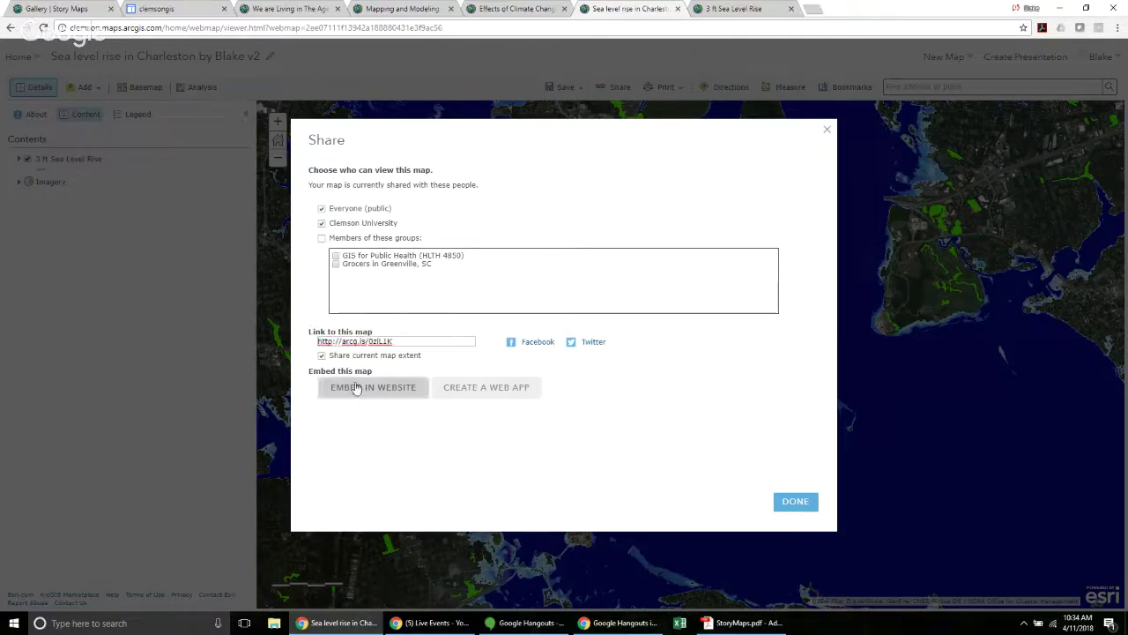
left_click(503, 392)
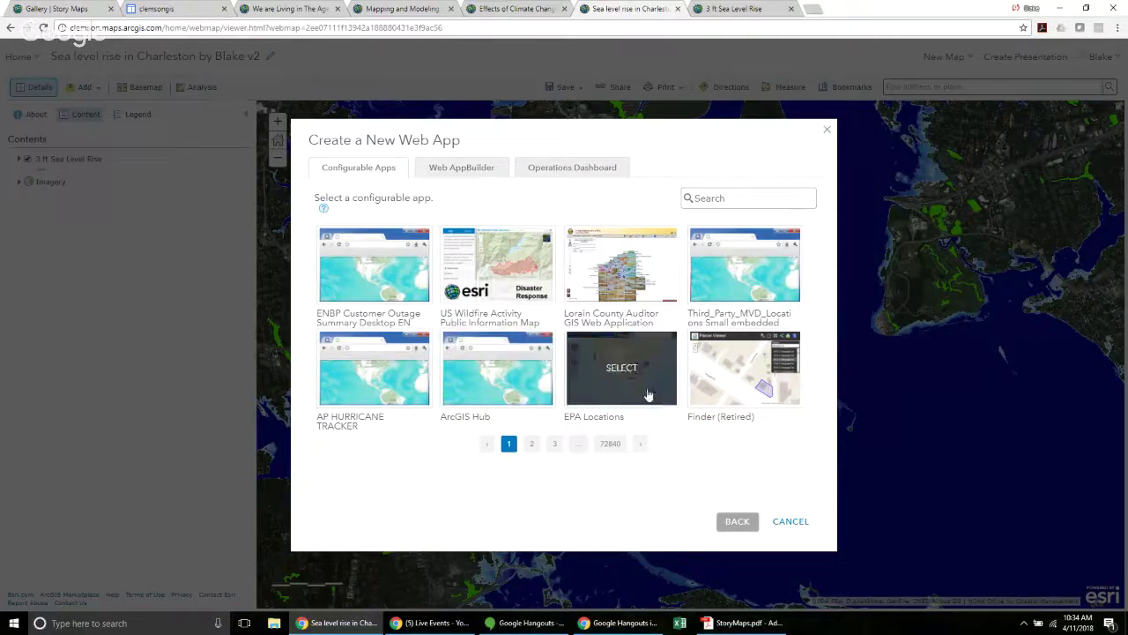
left_click(748, 198)
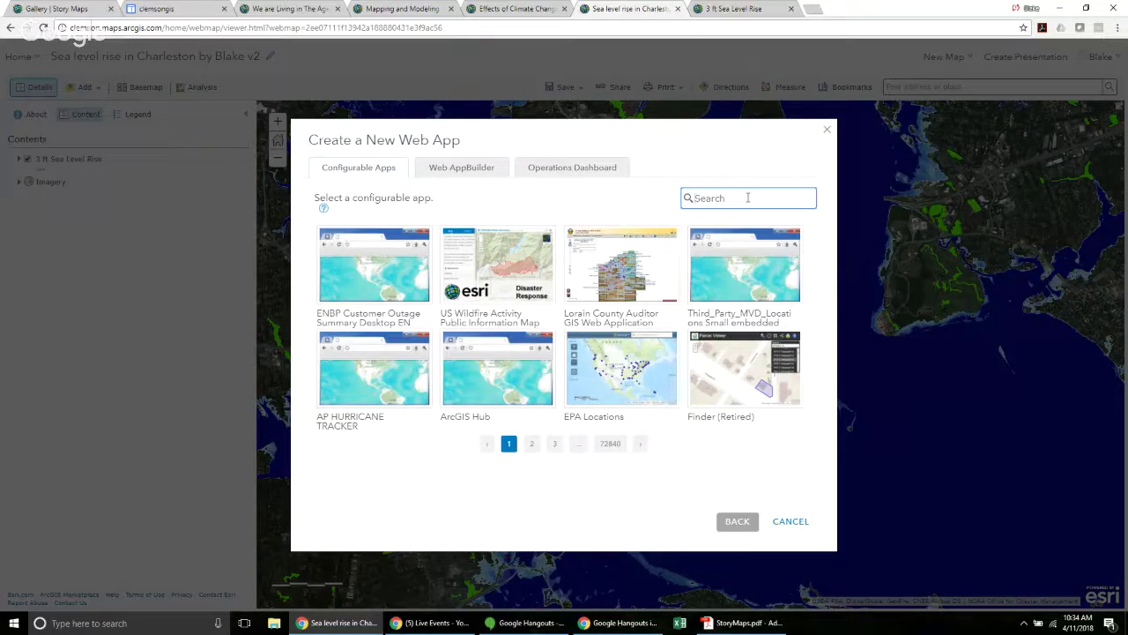
type("journal")
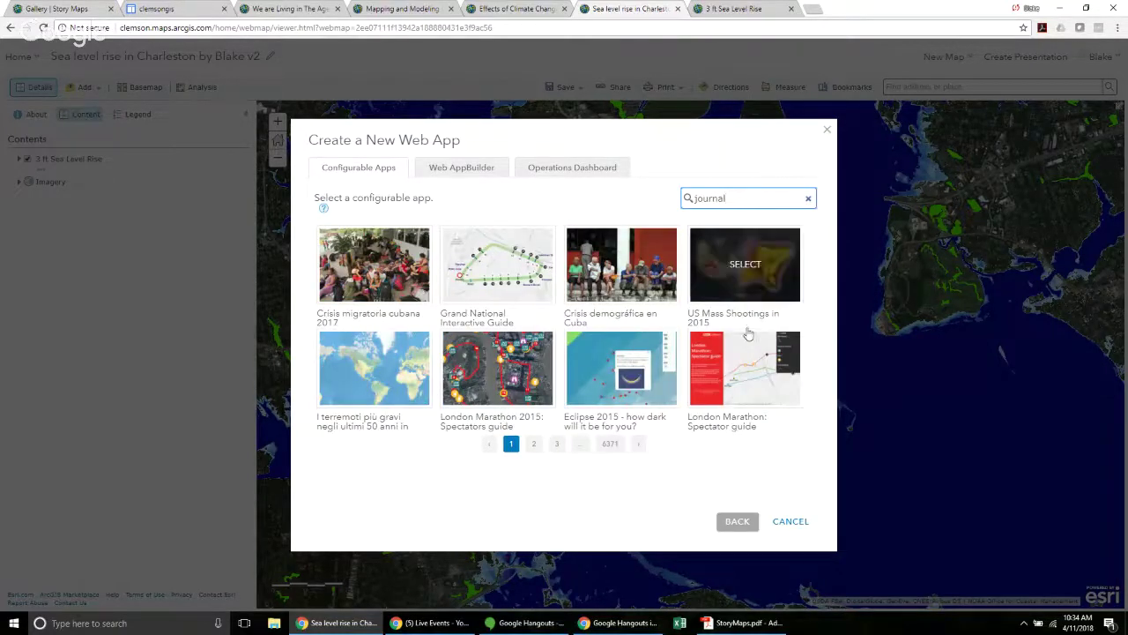
left_click(534, 445)
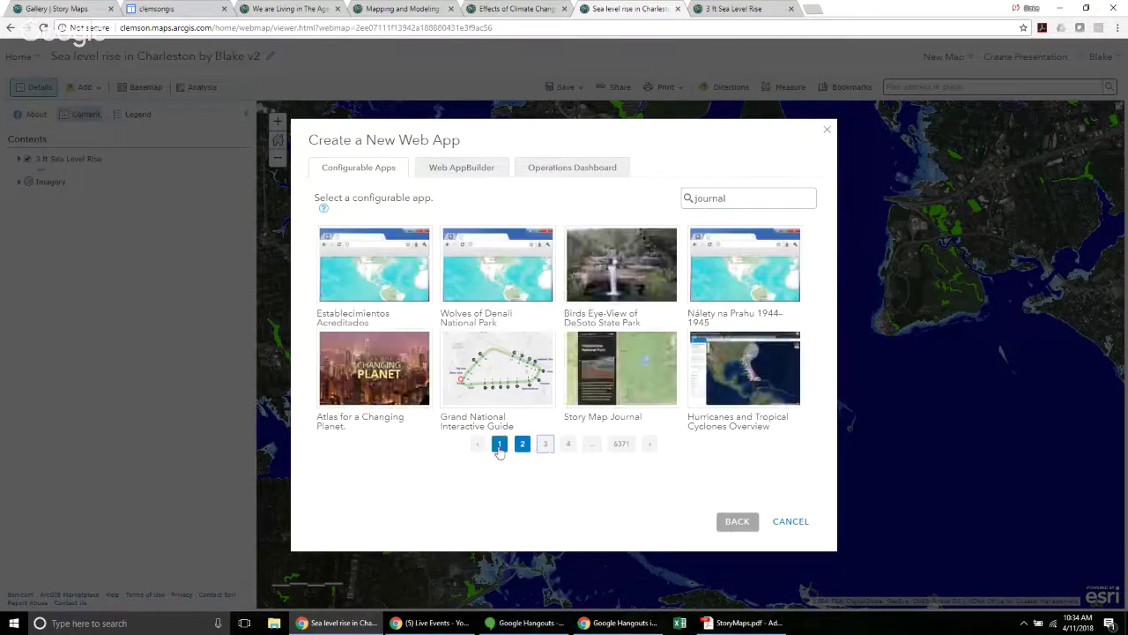
mouse_move(604, 371)
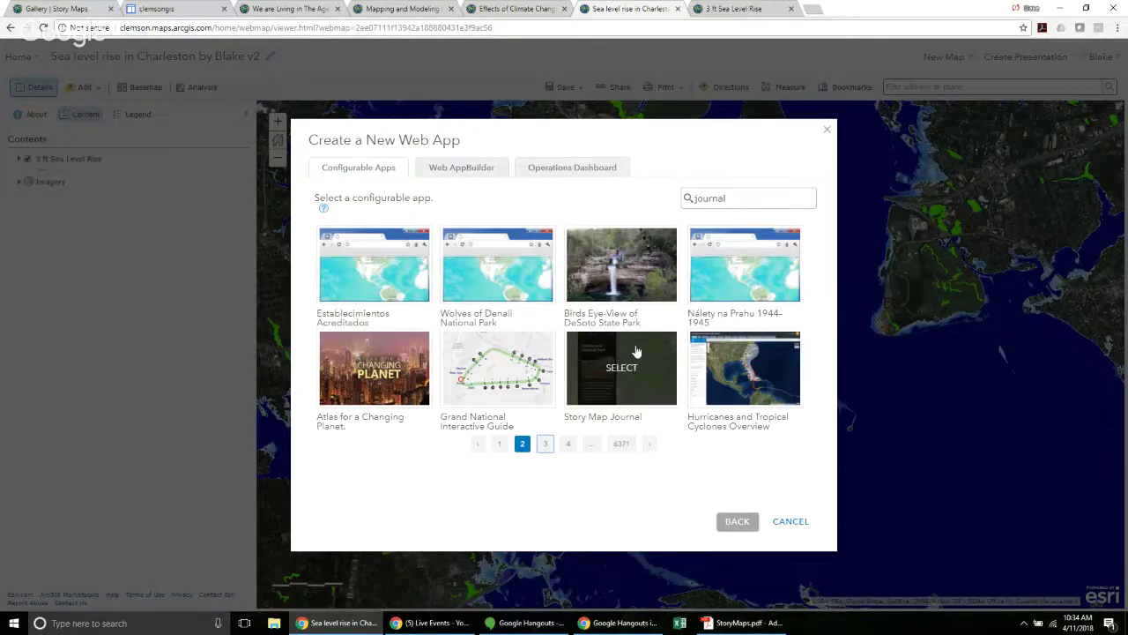
left_click(622, 376)
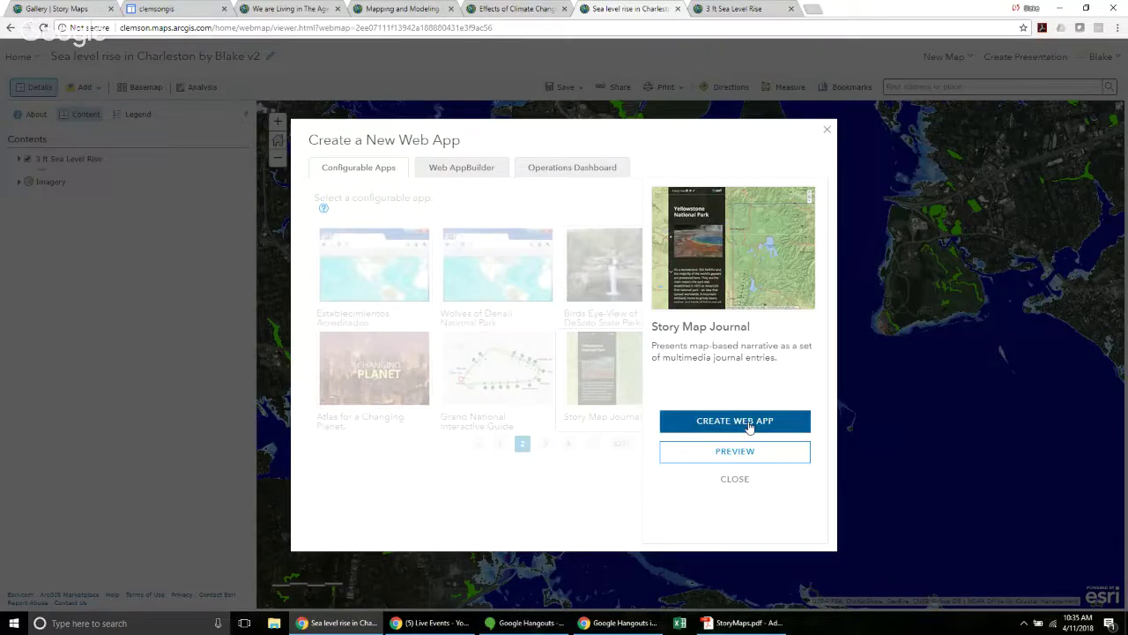
left_click(736, 477)
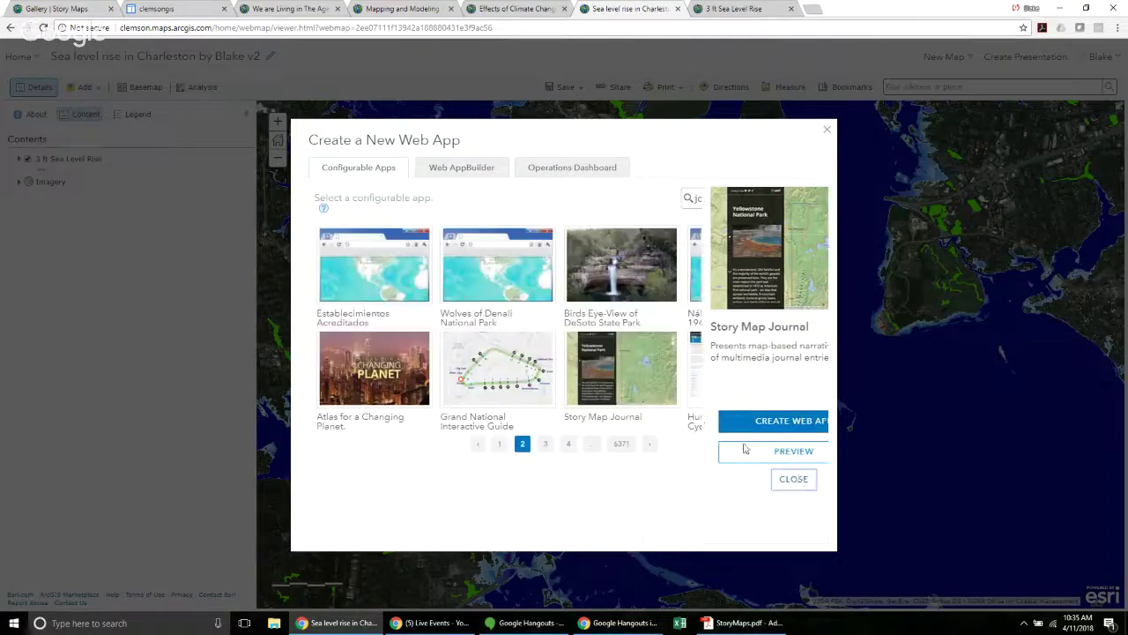
left_click(788, 521)
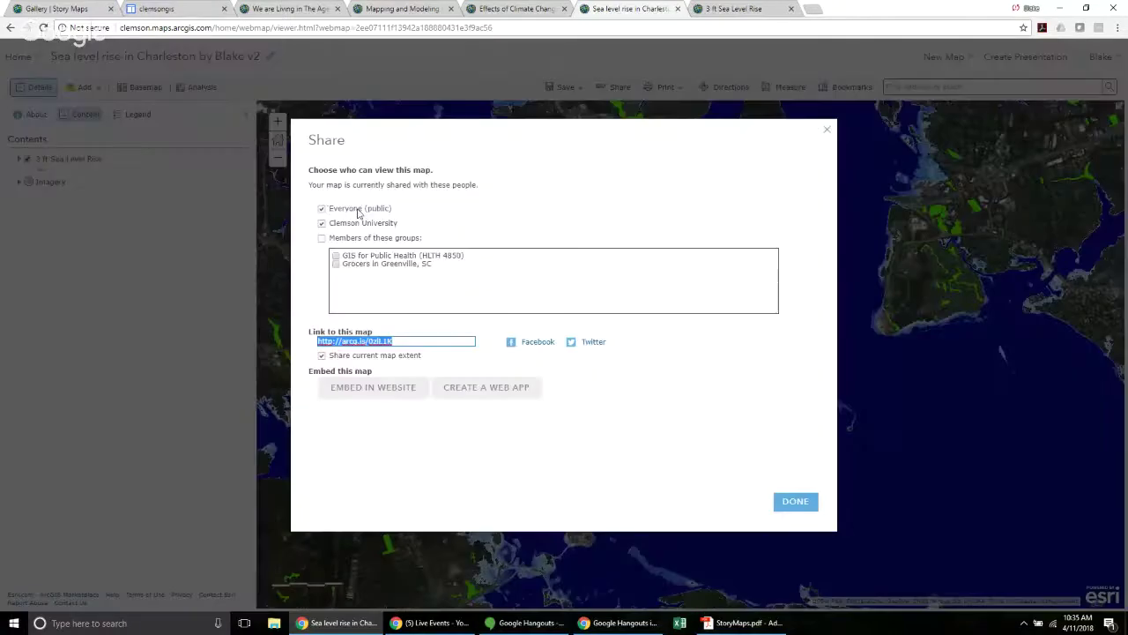
- Search the configurable web apps for "journal" and start creating a Story Map Journal app from the shared map
left_click(494, 401)
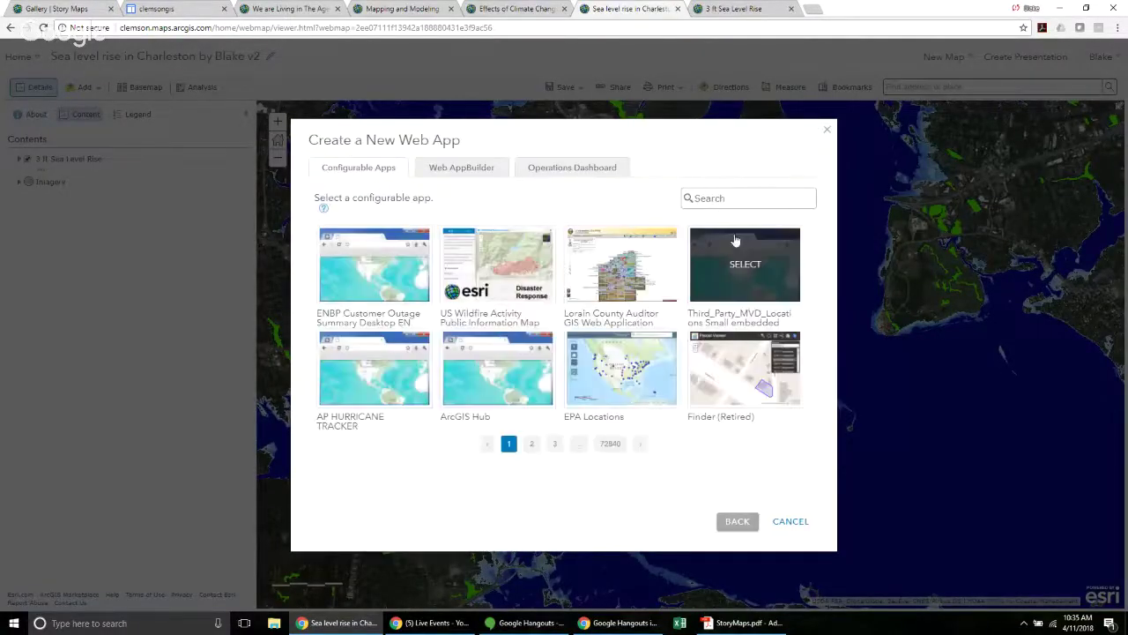
left_click(725, 199)
type("journal")
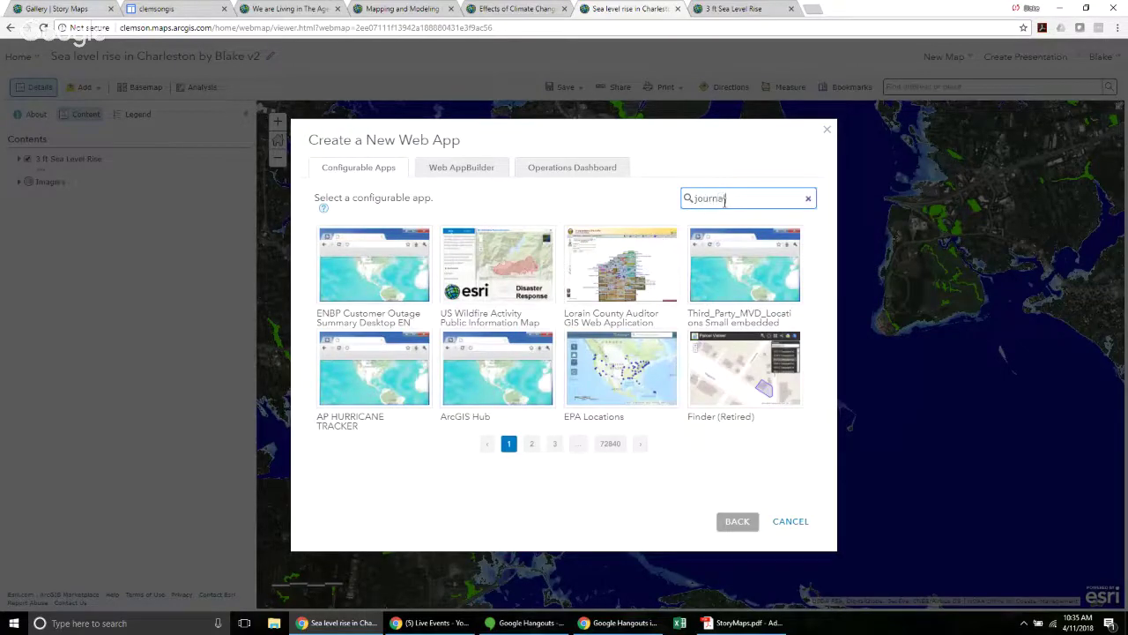
left_click(522, 443)
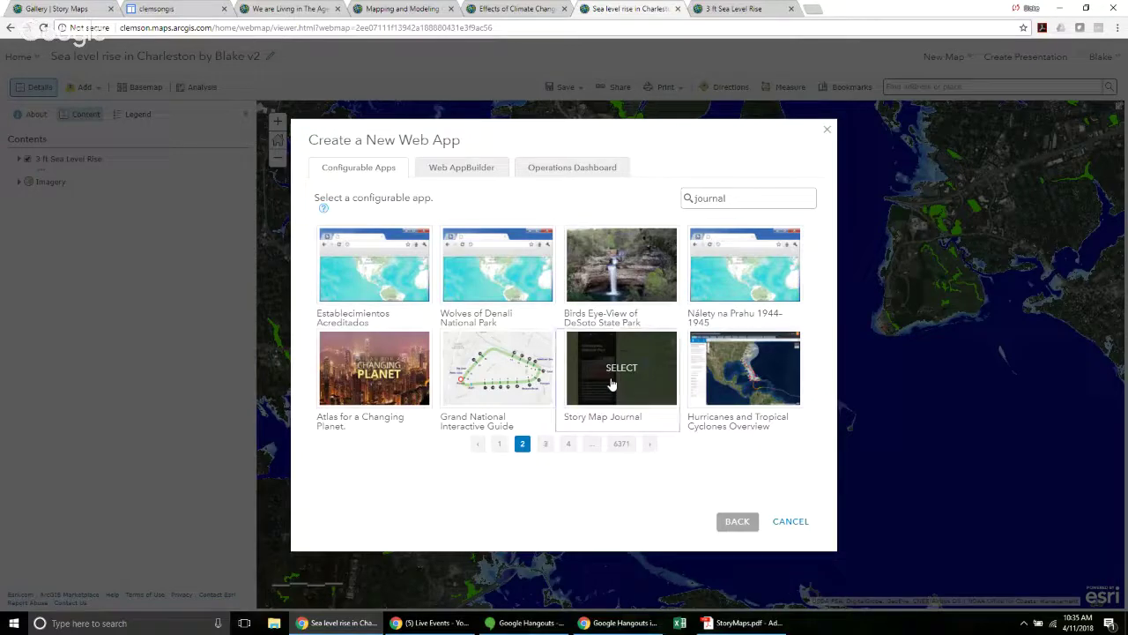
left_click(612, 384)
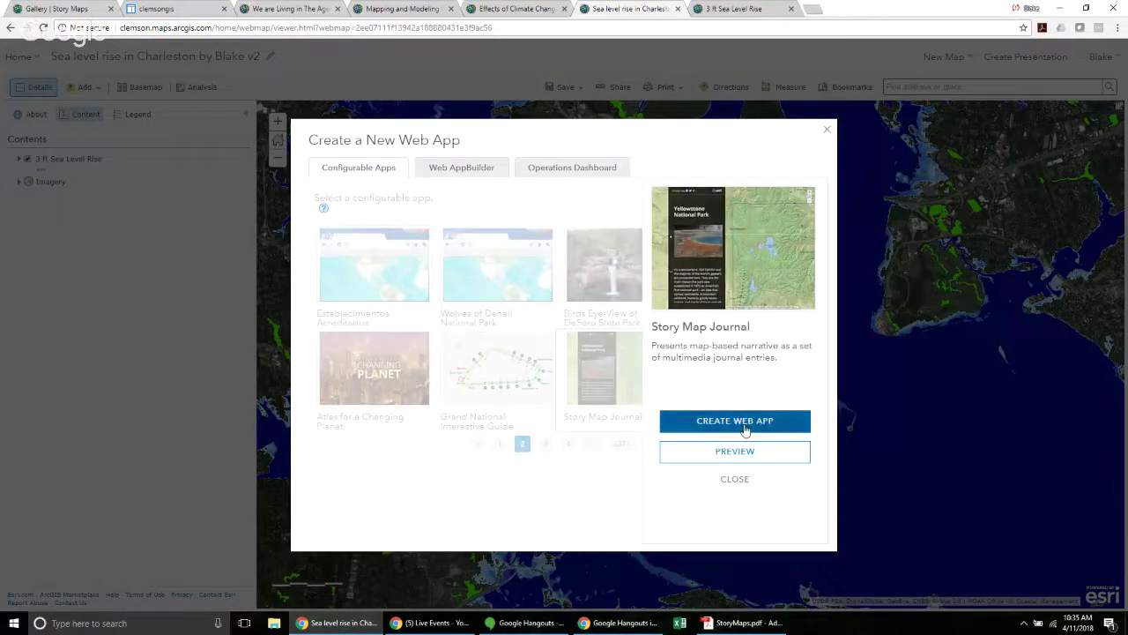
left_click(745, 427)
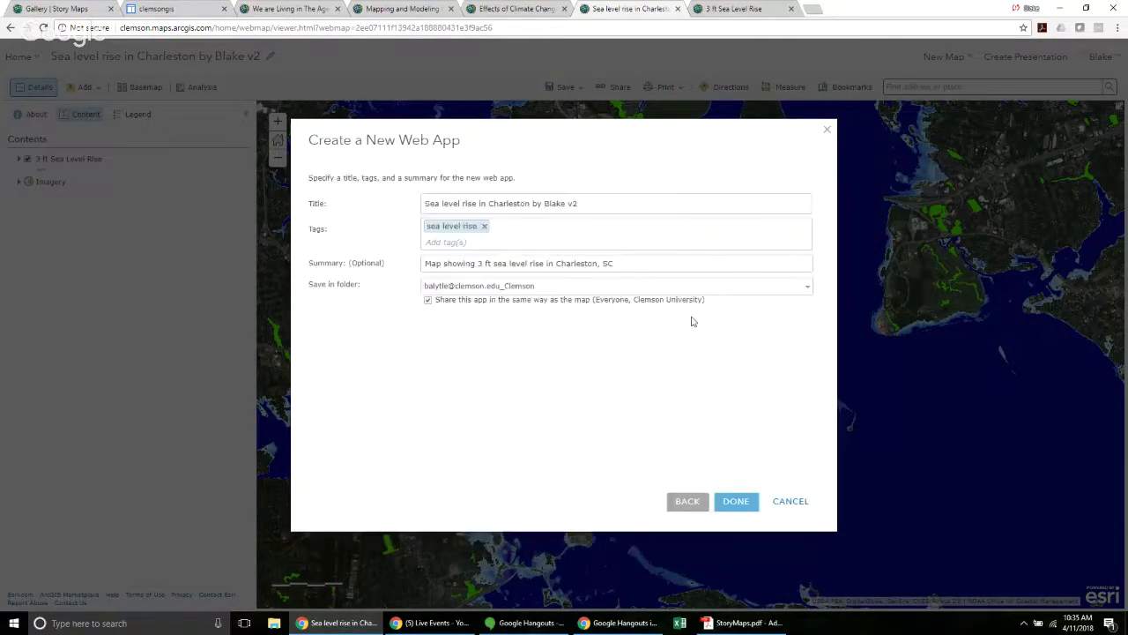
- Title the app "Sea level rise story map by" plus the author's first name, begin its summary with "Story Map showing", and create it
left_click(594, 209)
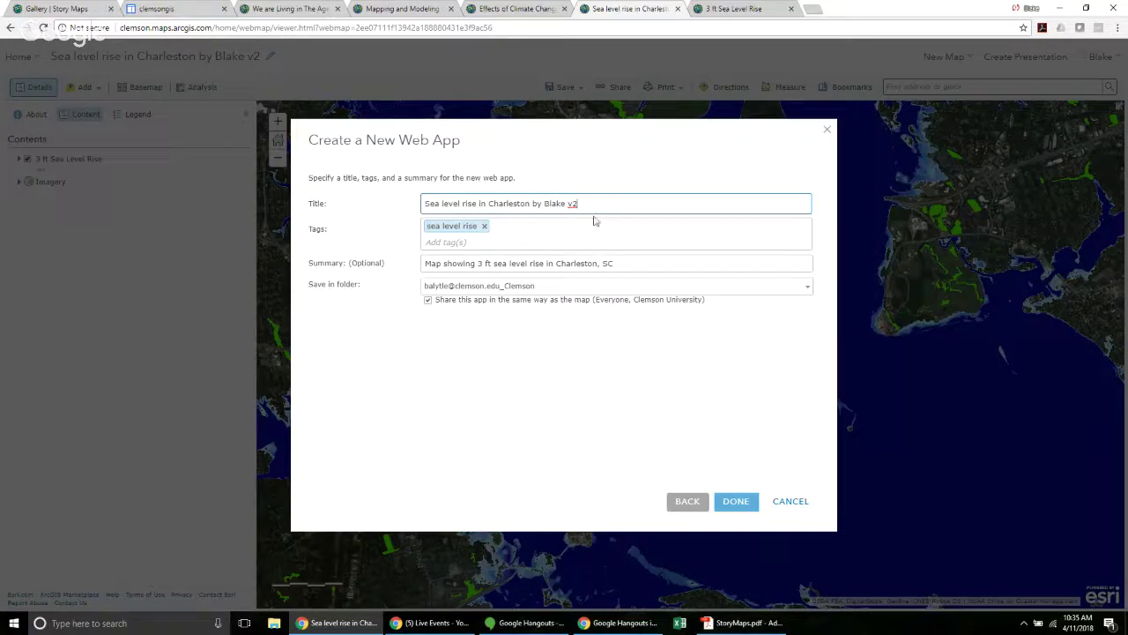
left_click_drag(600, 205, 394, 212)
type("Se")
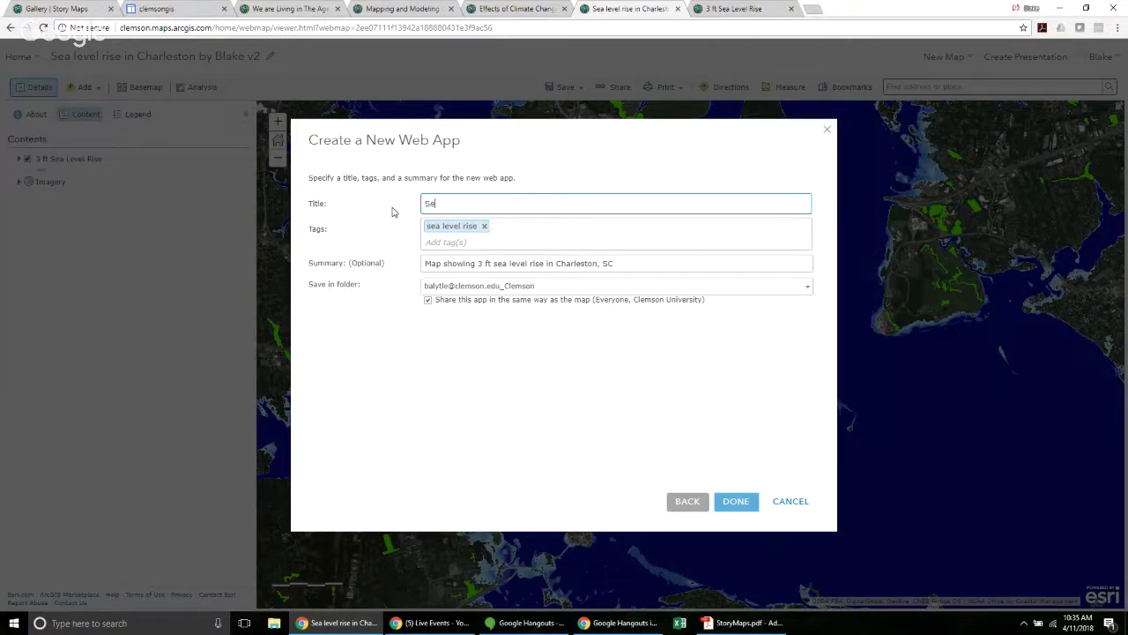
type("a level rise story map by Blake")
left_click(516, 243)
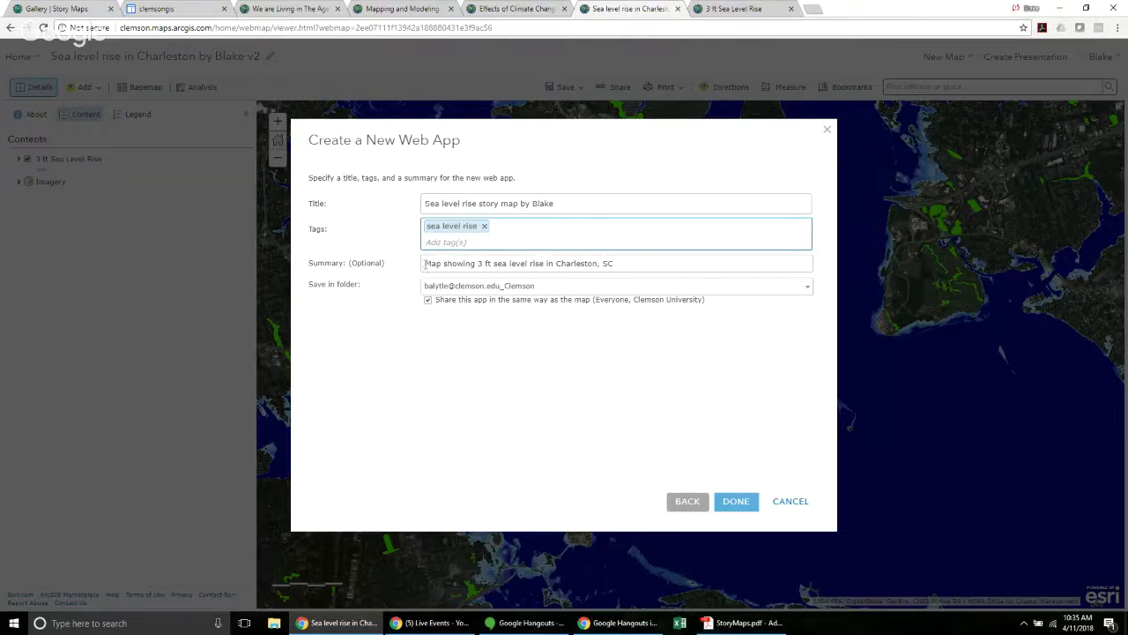
left_click(426, 262)
type("Story")
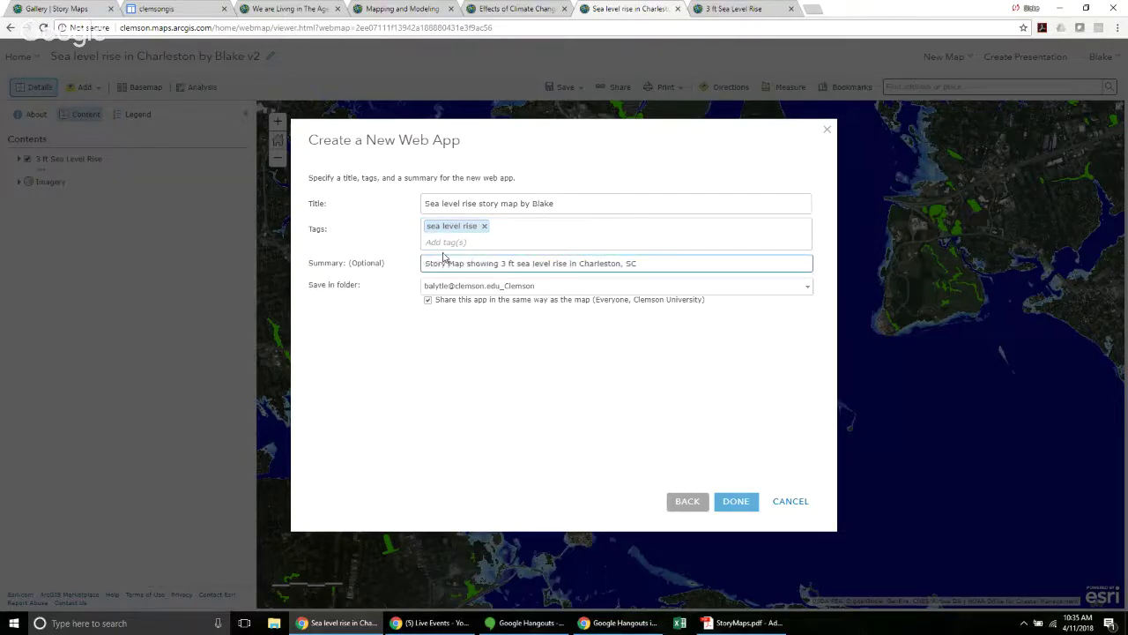
left_click(732, 503)
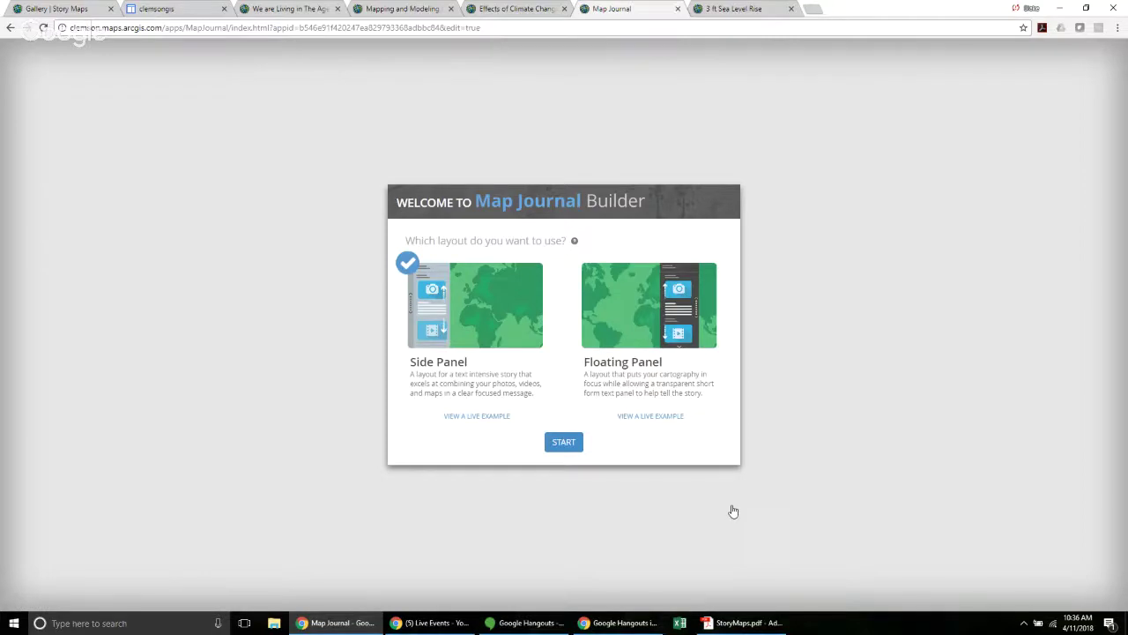
- Start the Map Journal with the Side Panel layout and name it "Sea Level Rise Story Map"
left_click(569, 448)
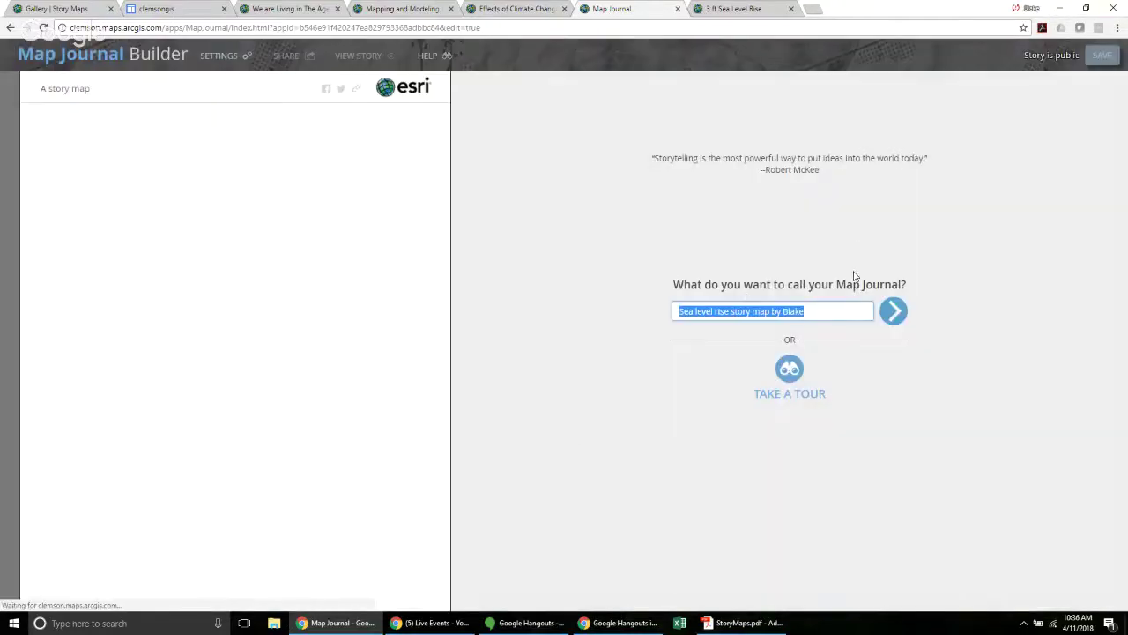
left_click(834, 316)
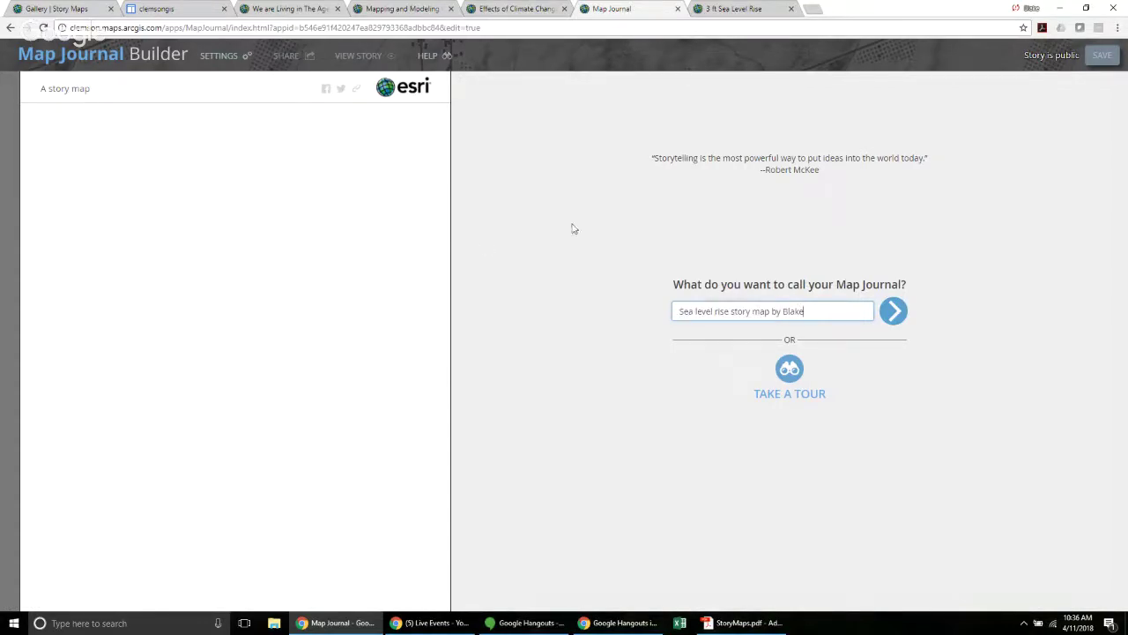
left_click_drag(802, 311, 653, 286)
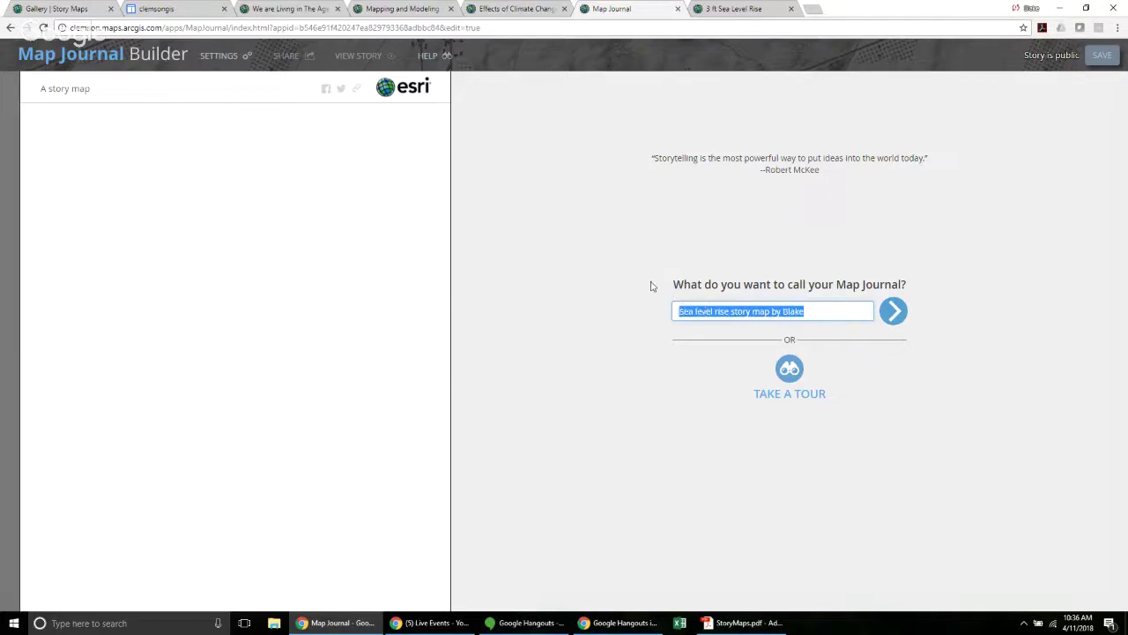
type("S")
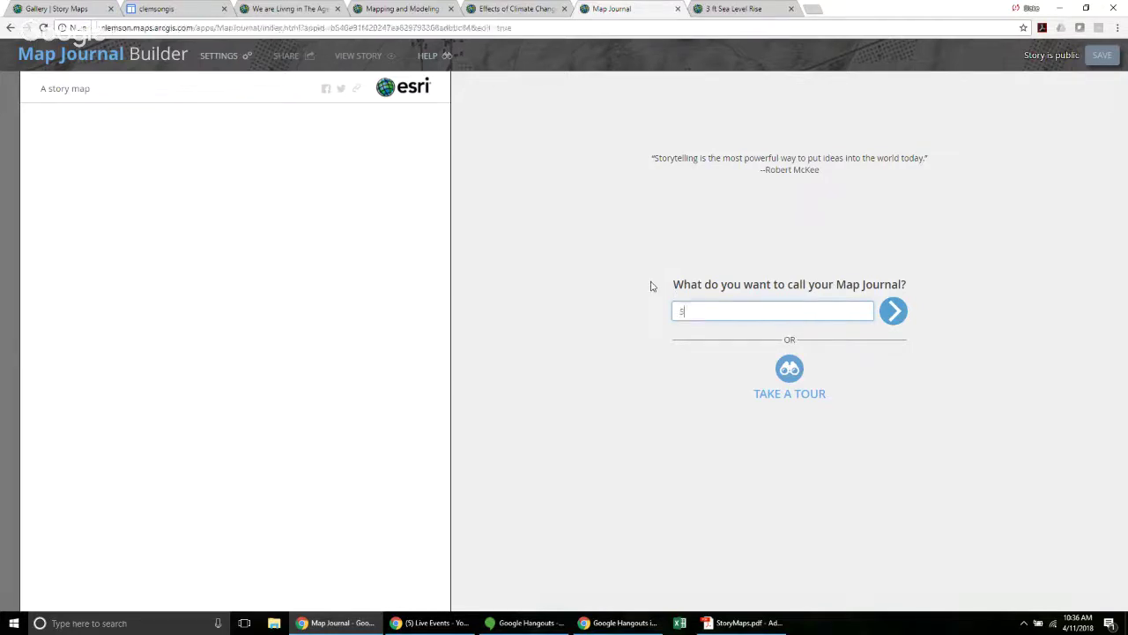
type("ea Level Rise Story Map")
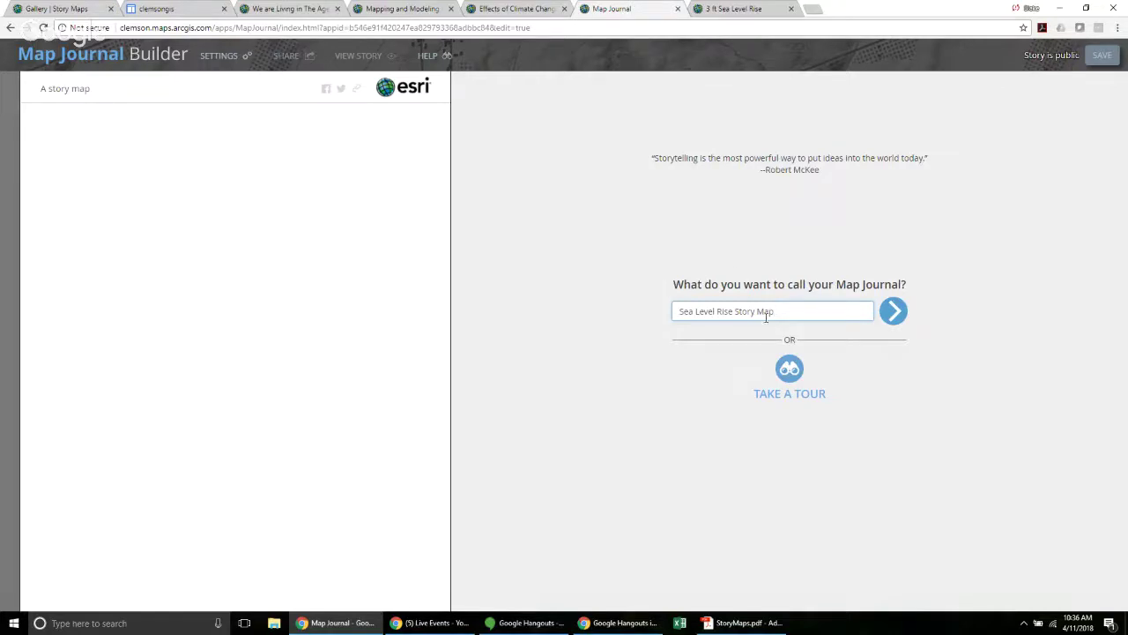
left_click(894, 313)
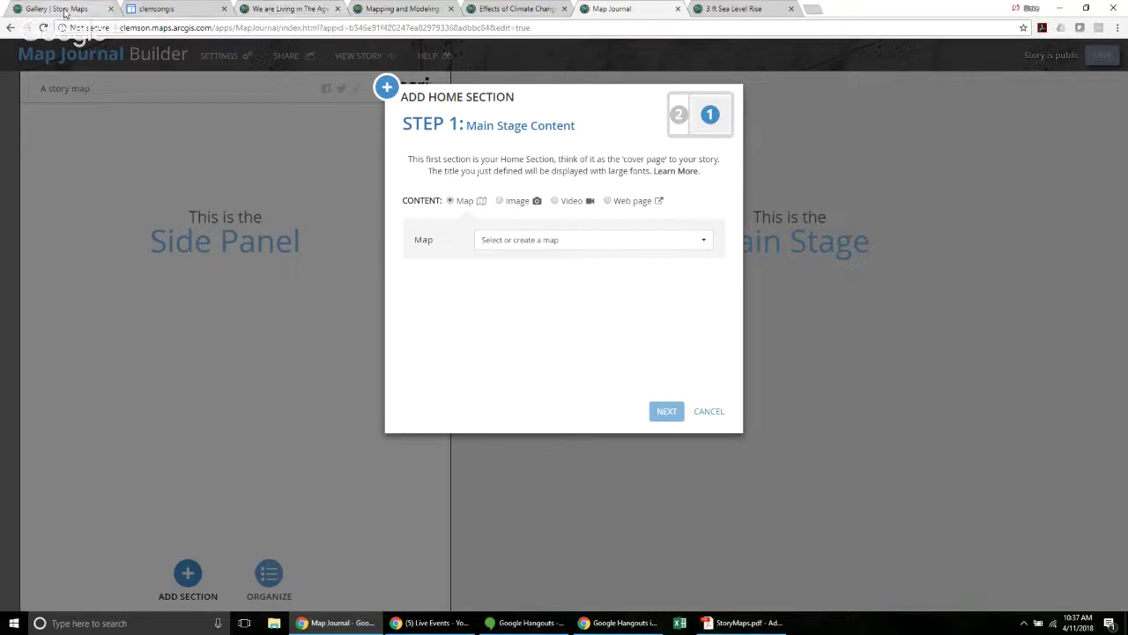
- Examine the home sections of the Age of Humans and Mapping and Modeling Climate example journals, and return to the Map Journal Builder
left_click(310, 11)
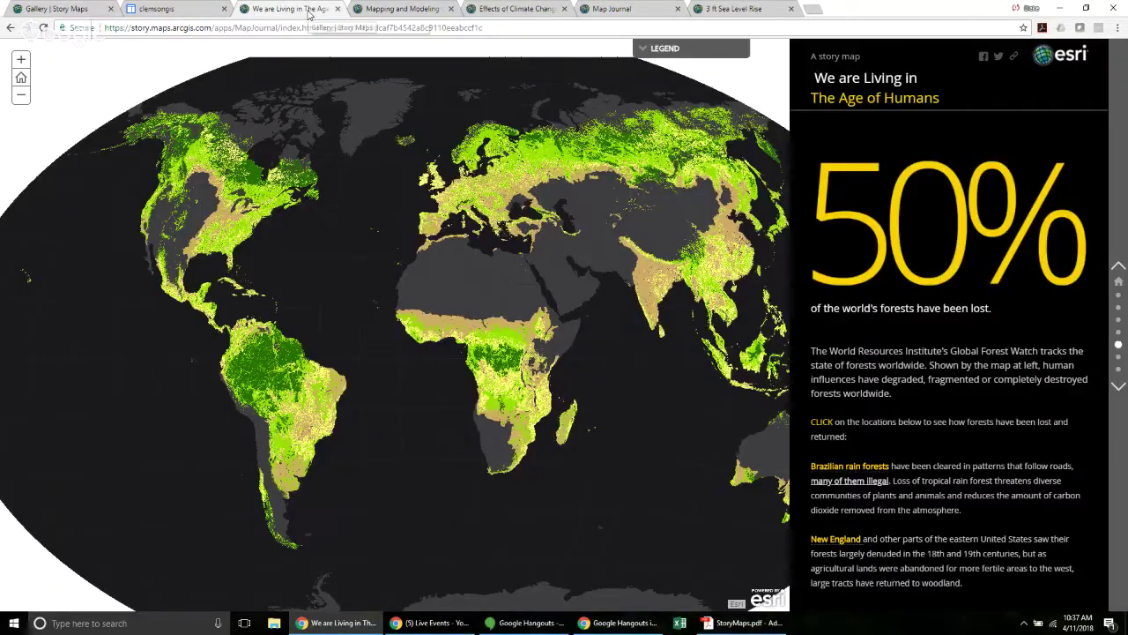
left_click(1118, 281)
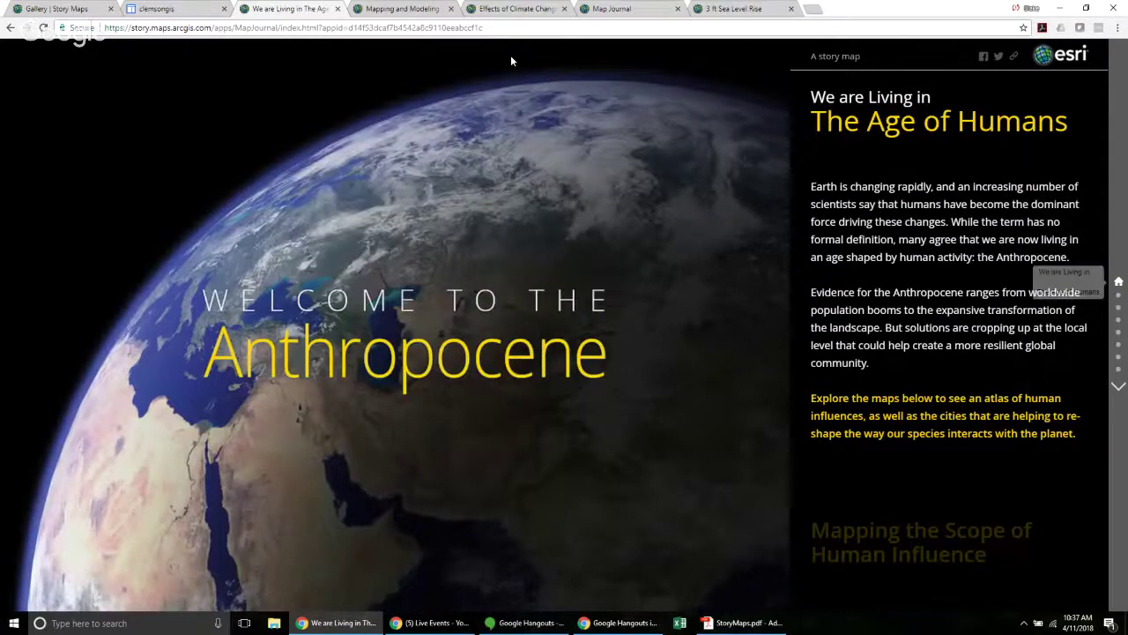
key("ctrl+Tab")
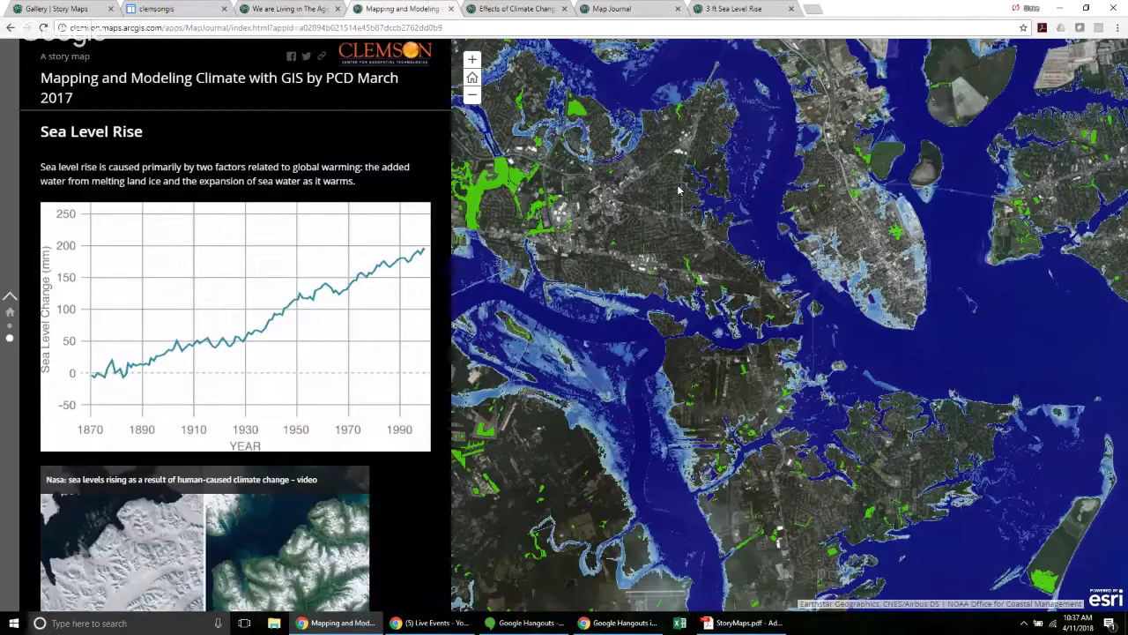
key("Home")
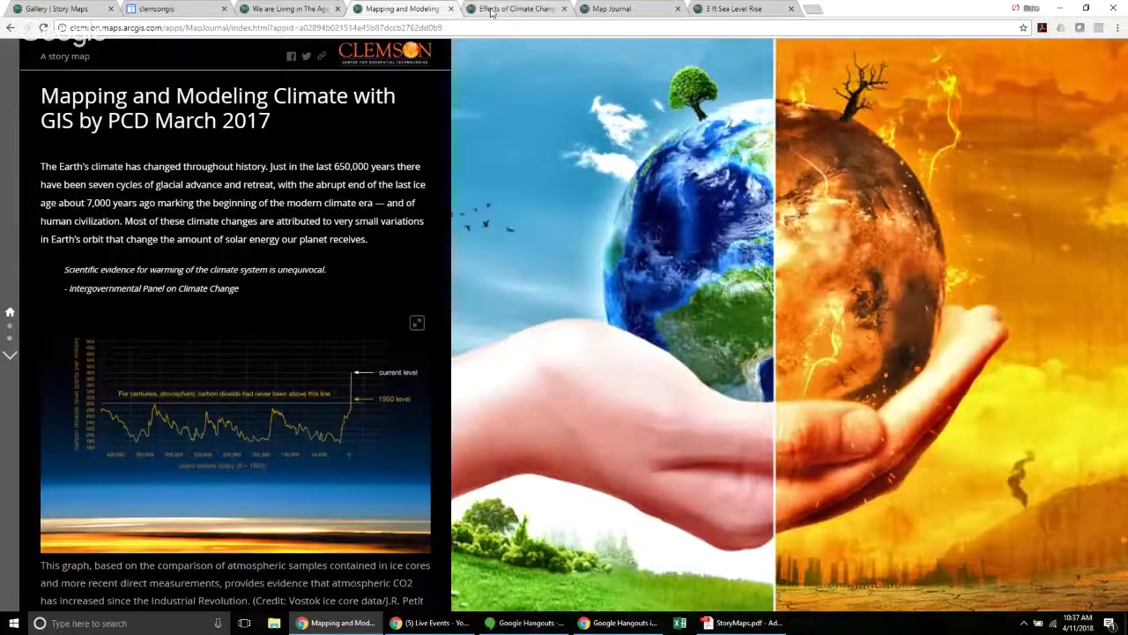
left_click(306, 11)
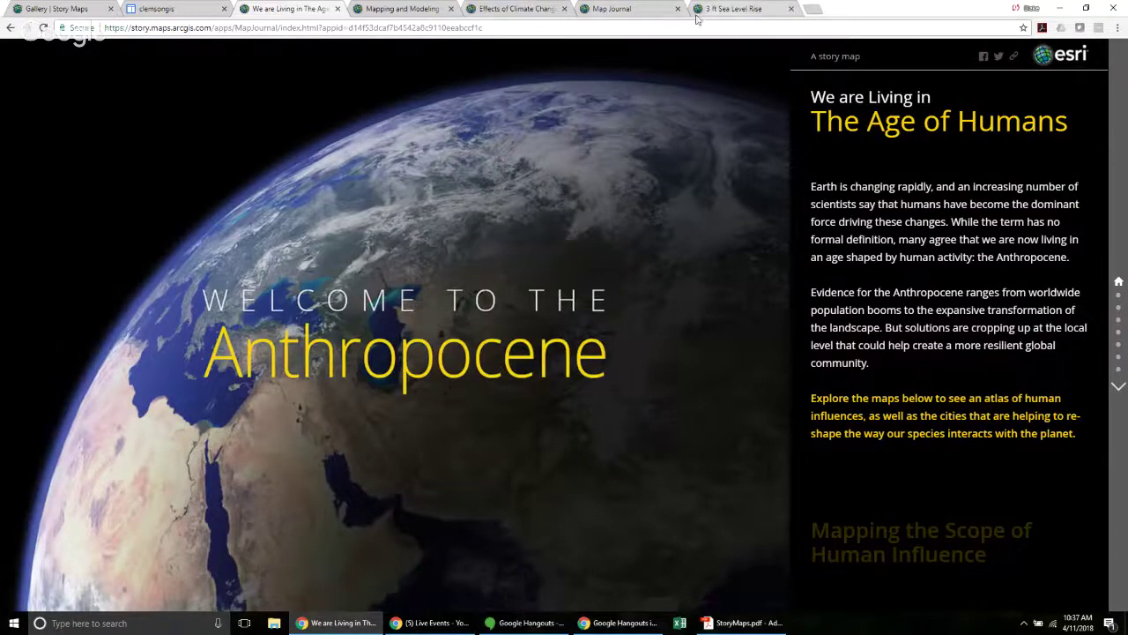
left_click(623, 9)
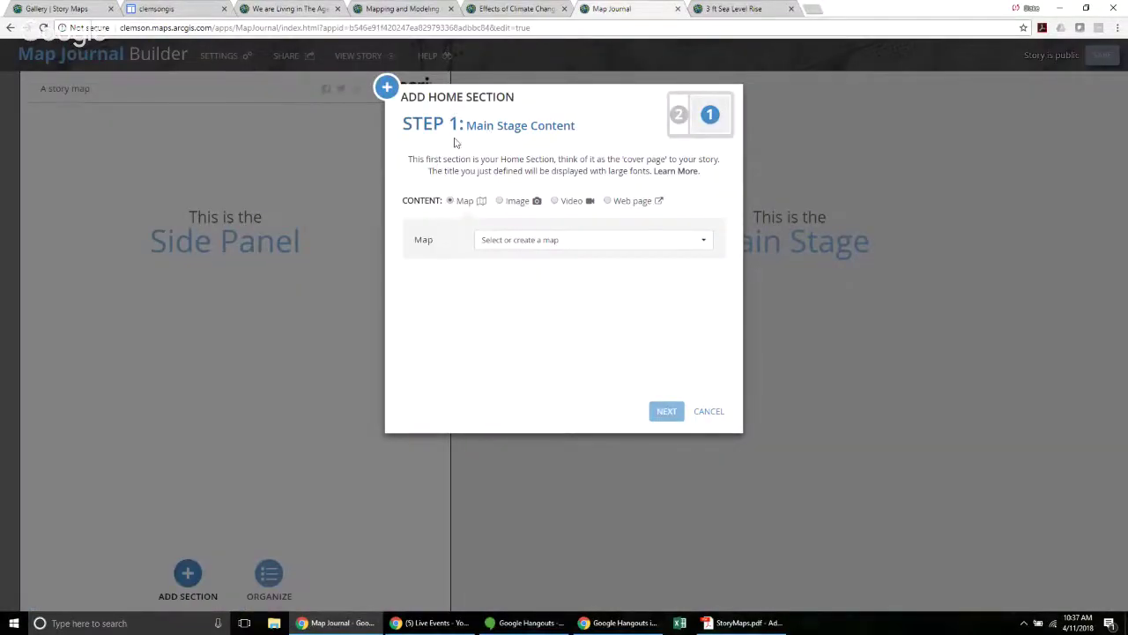
- Set the home section's main stage content to Image, and search Google Images for "climate change" in a new browser tab
left_click(500, 201)
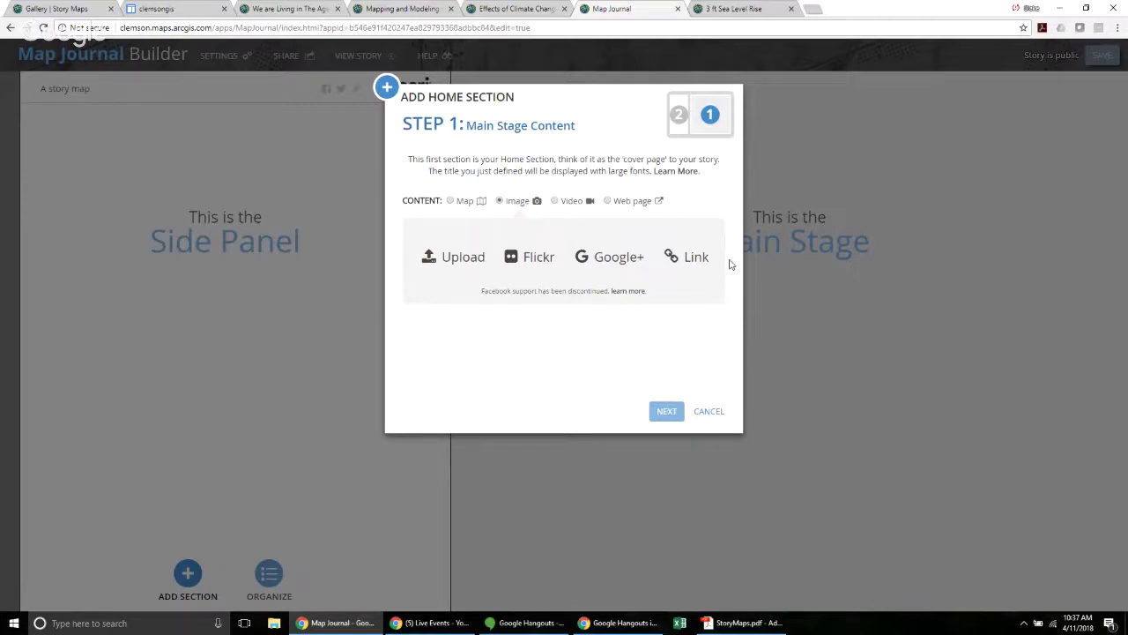
left_click(816, 14)
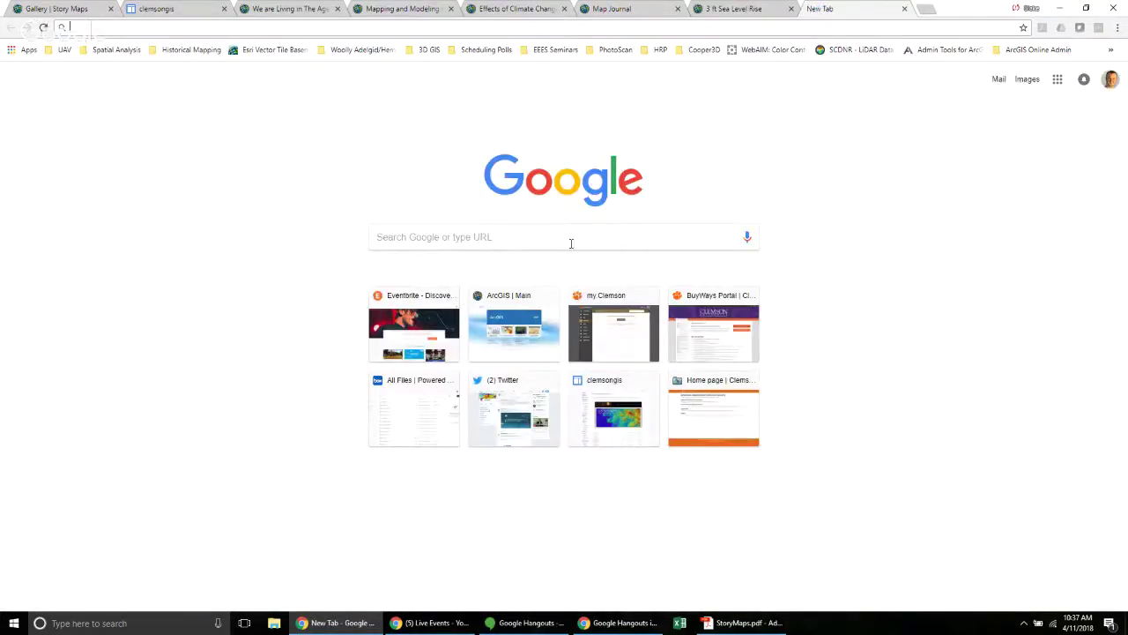
left_click(562, 244)
type("climate change")
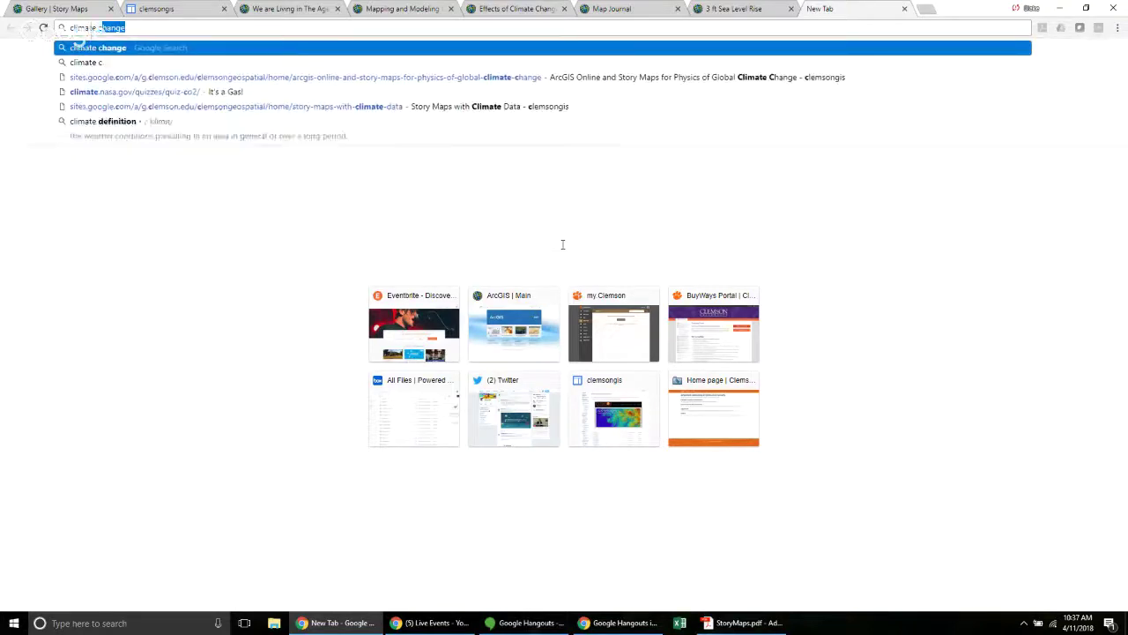
key("Return")
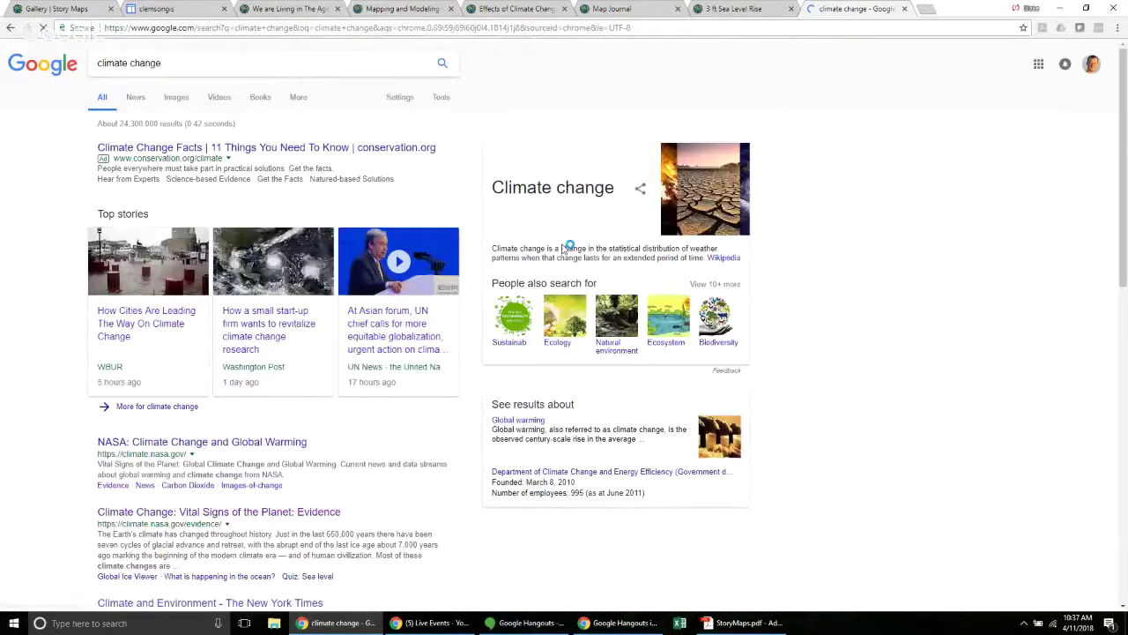
left_click(174, 98)
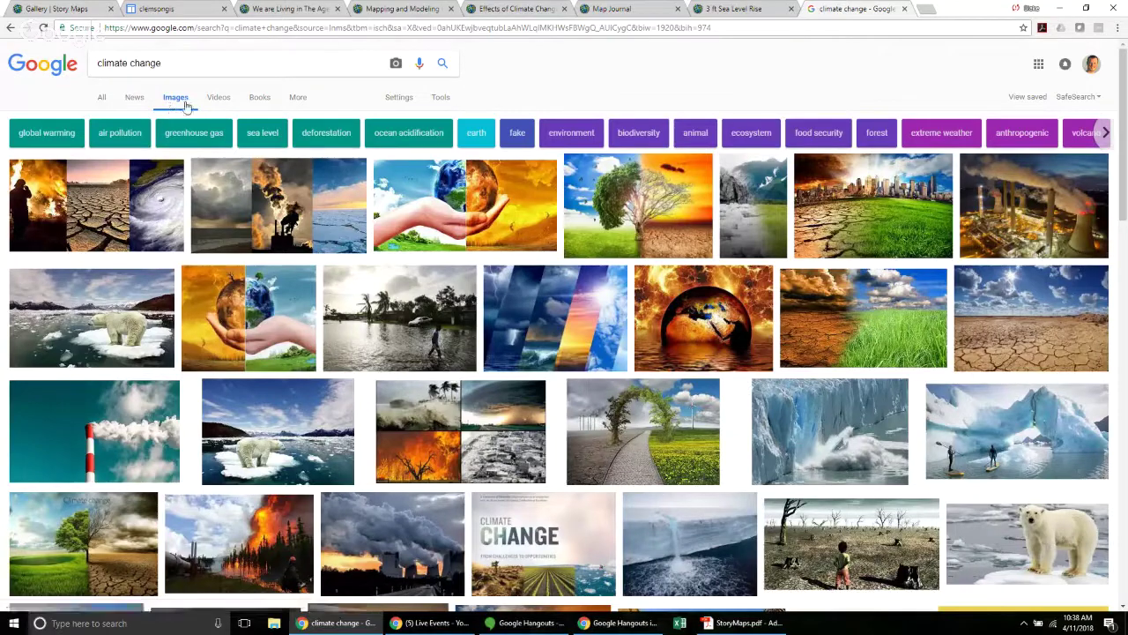
- Preview the result showing hands holding a half-blue, half-burning Earth and copy its image address
left_click(425, 192)
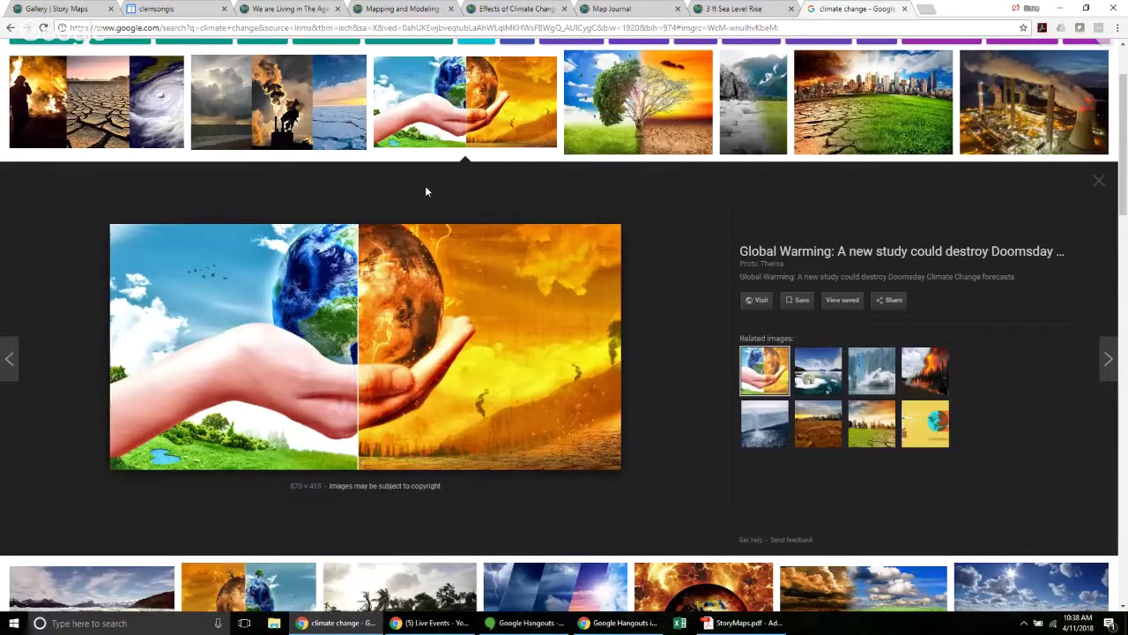
mouse_move(422, 284)
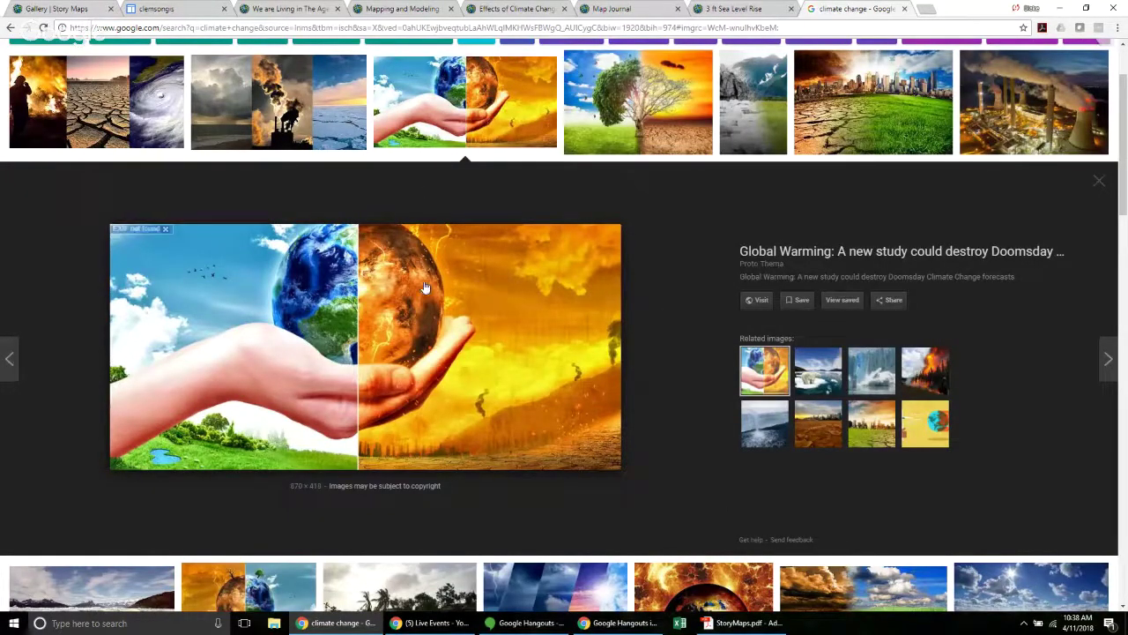
right_click(326, 301)
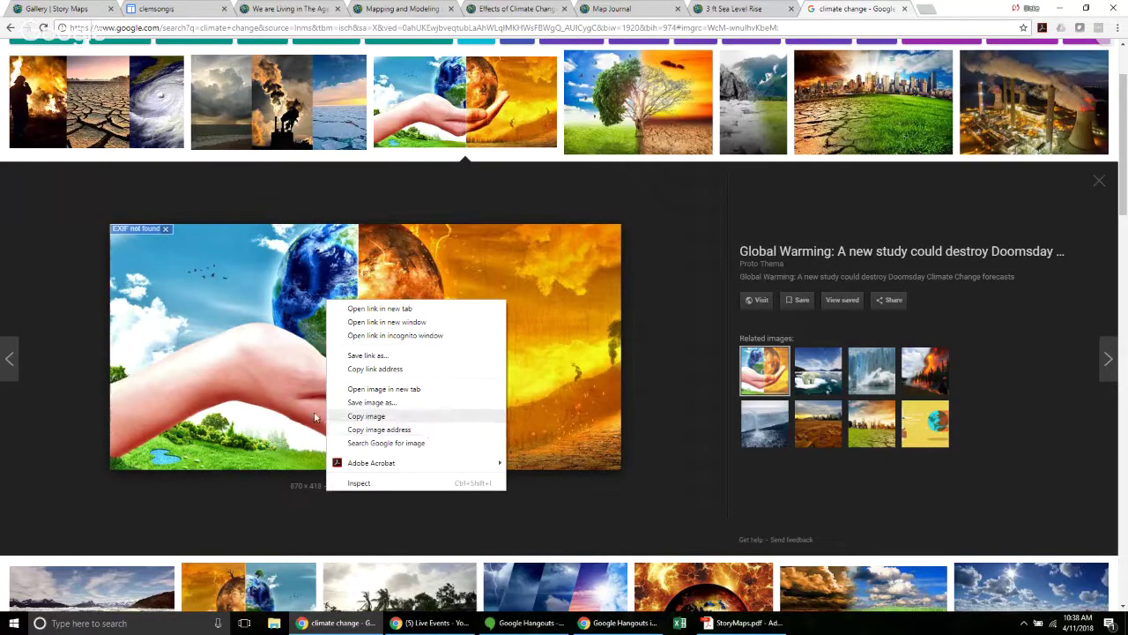
left_click(394, 432)
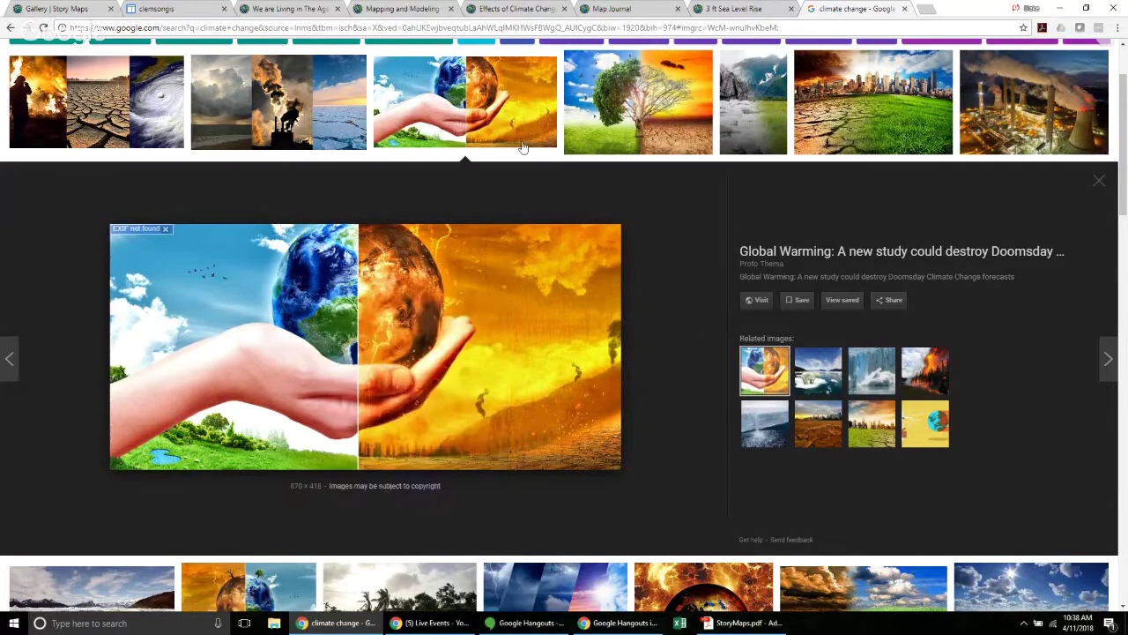
left_click(508, 121)
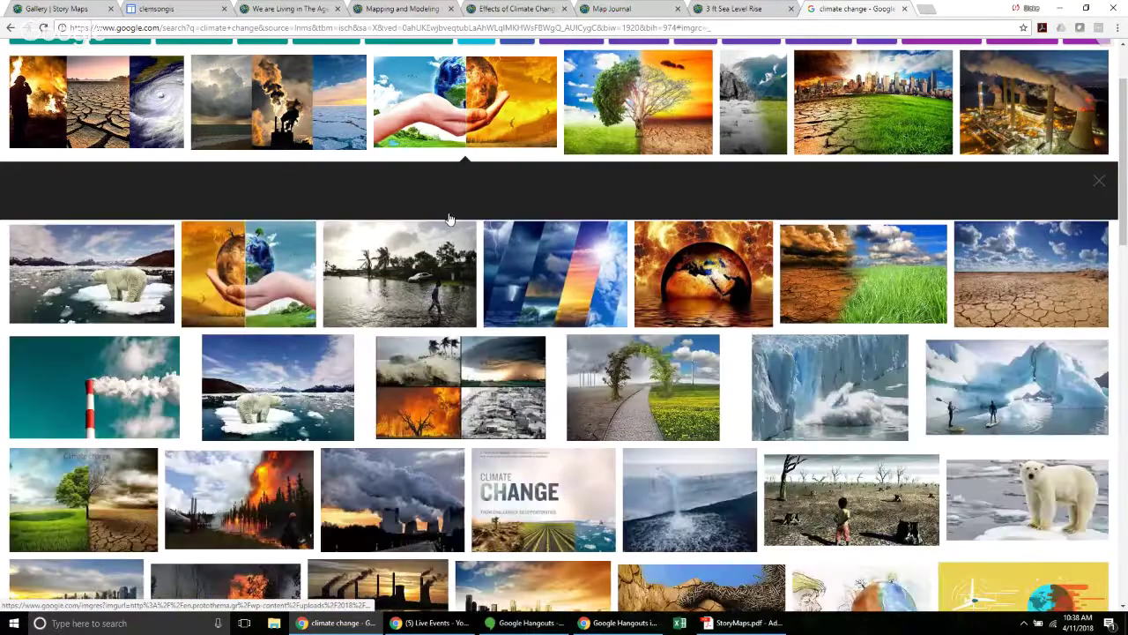
right_click(437, 289)
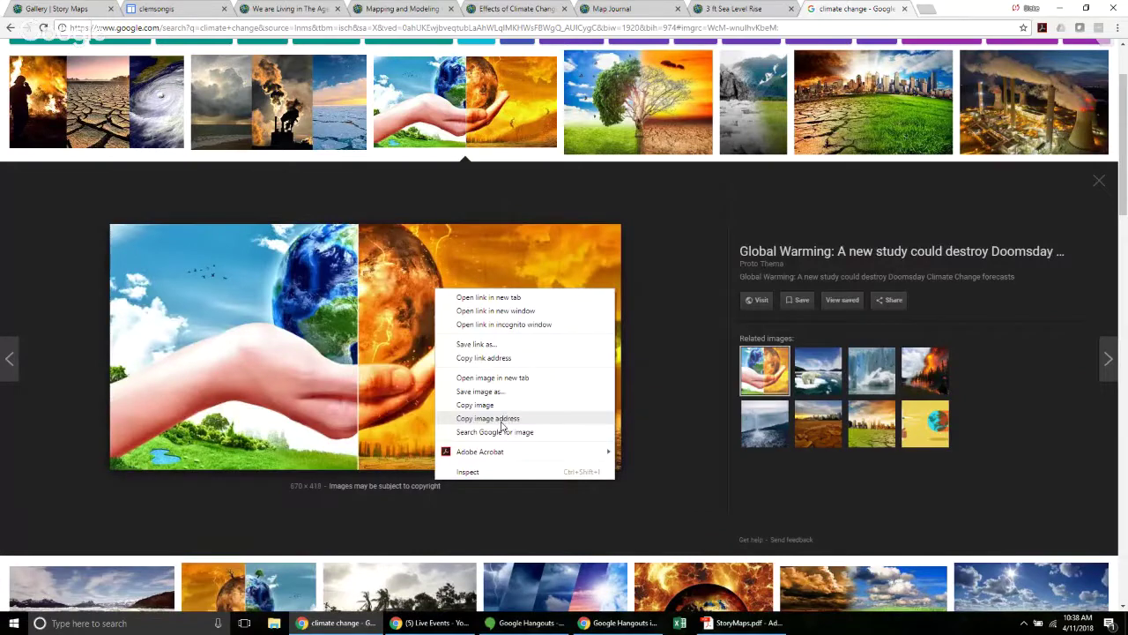
left_click(502, 427)
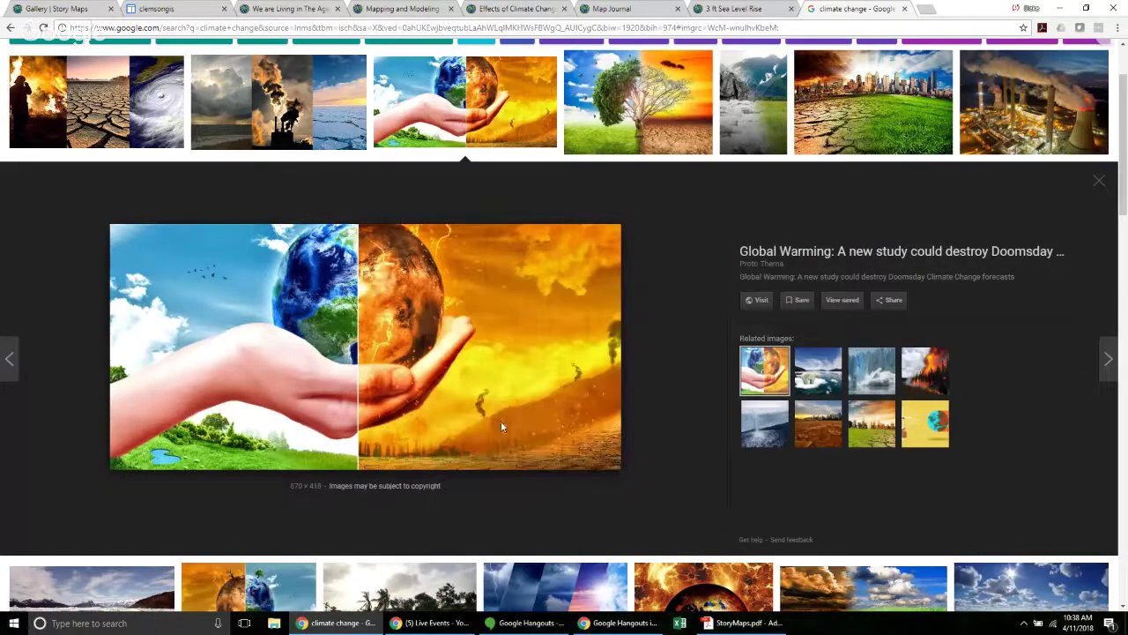
- Link the copied image address as the home section's main stage image in the Map Journal, keeping the Fill position, and continue to the side panel
left_click(637, 7)
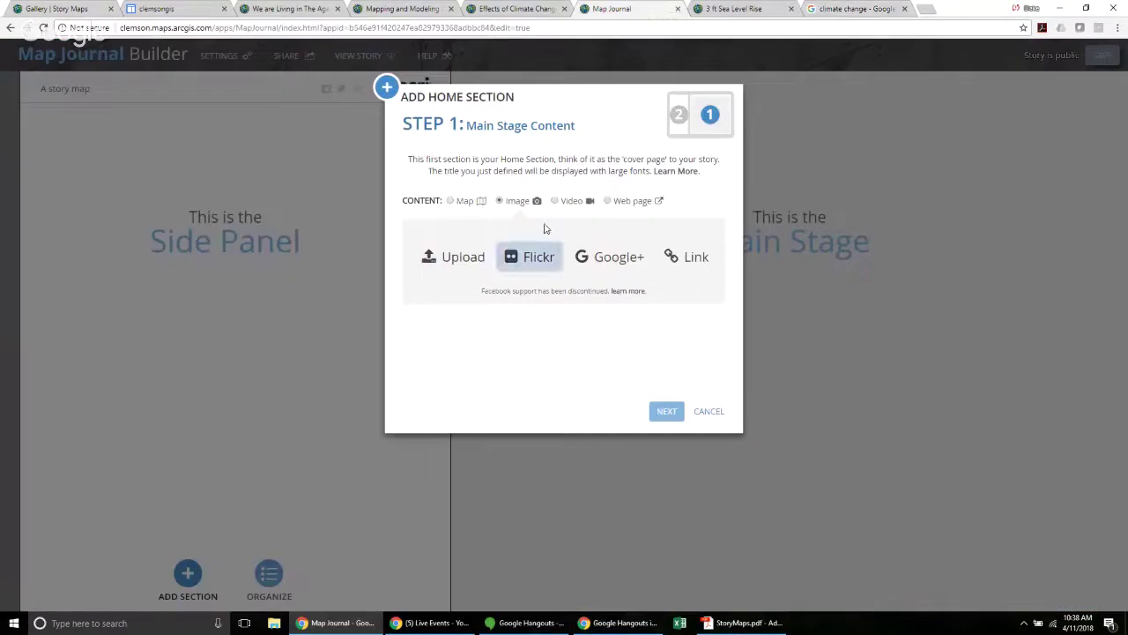
left_click(686, 259)
key("ctrl+v")
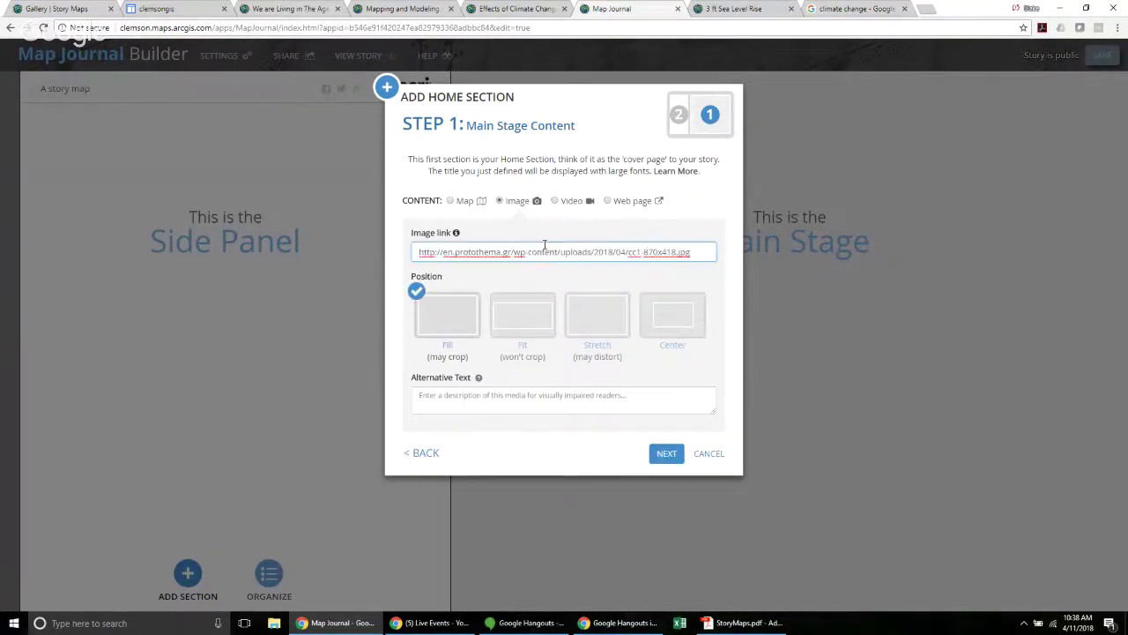
left_click_drag(693, 253, 677, 254)
left_click(677, 254)
left_click(668, 456)
- Enter "This story map shows sea level rise in Charleston, SC" as the side panel text and add the home section
left_click(659, 258)
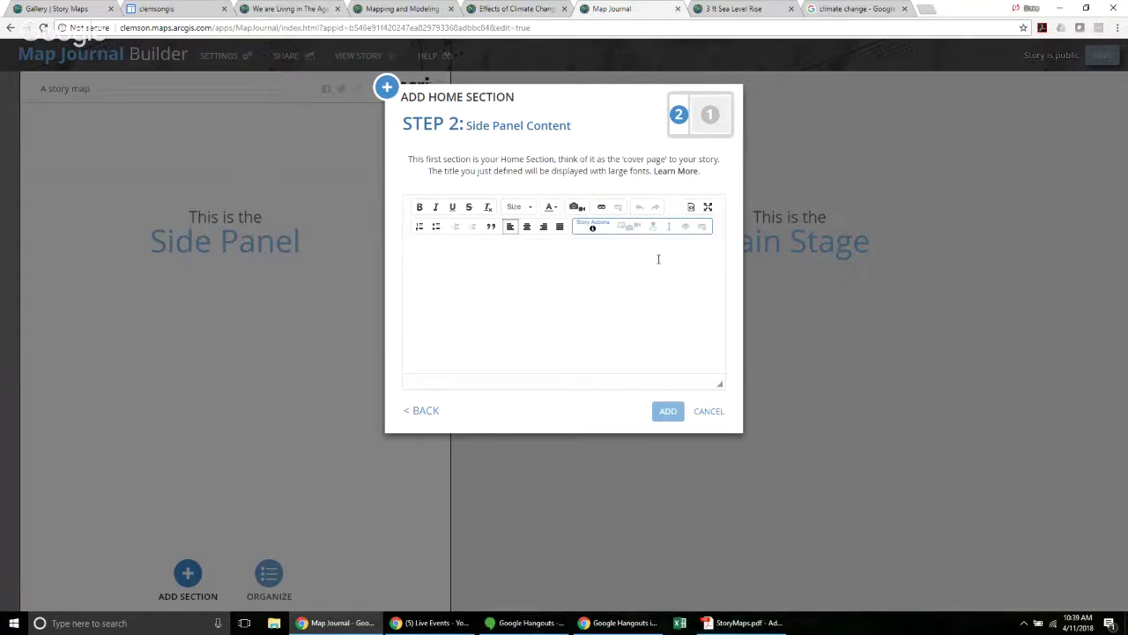
type("This story ma")
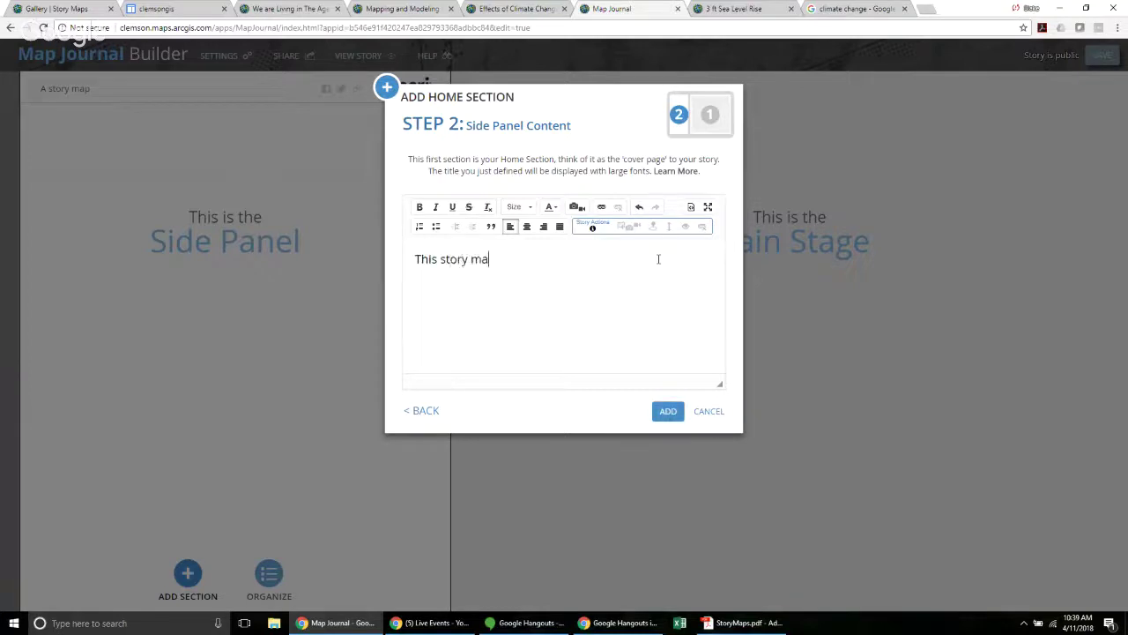
type("p shows sea level rise i")
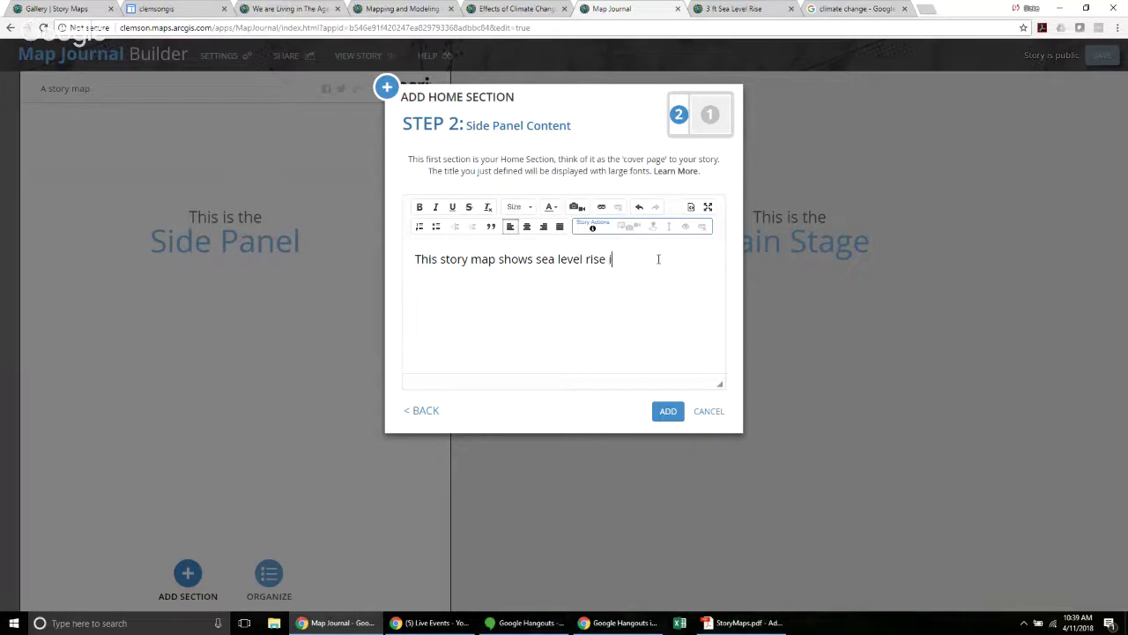
type("n Charleston, SC")
left_click(668, 414)
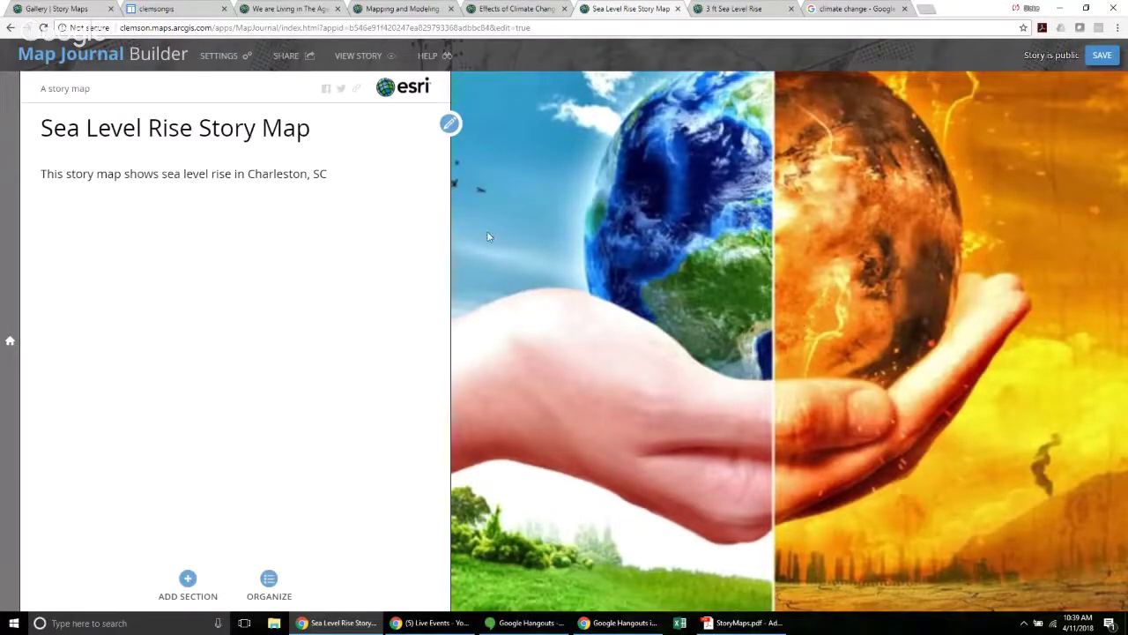
- Edit the home section and end its side panel sentence with a period
left_click(450, 123)
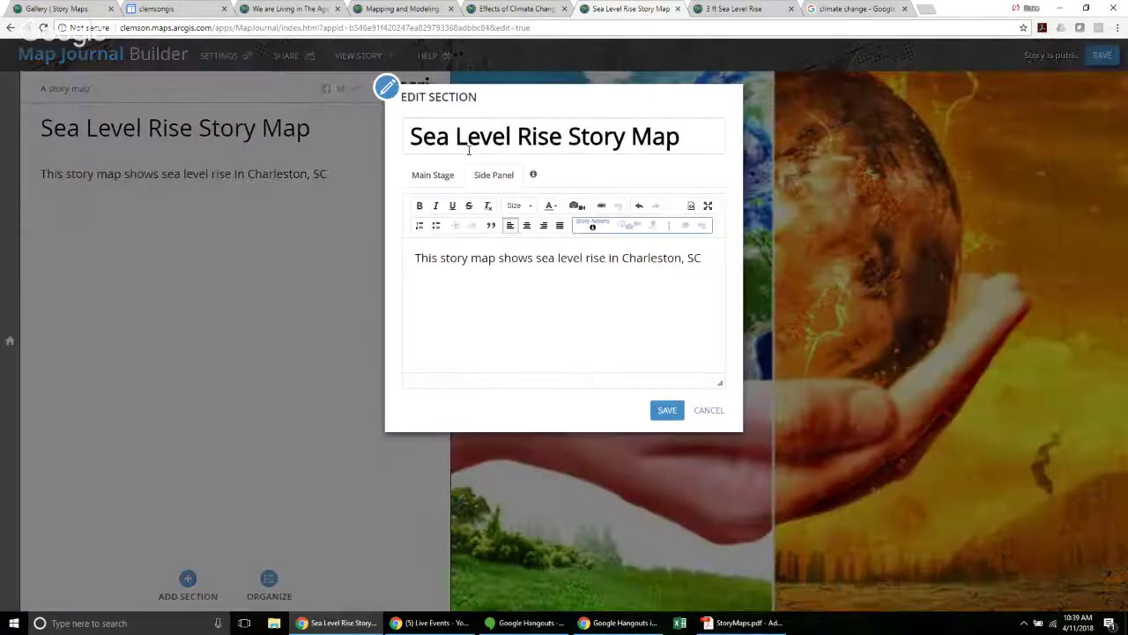
left_click(701, 261)
type(".")
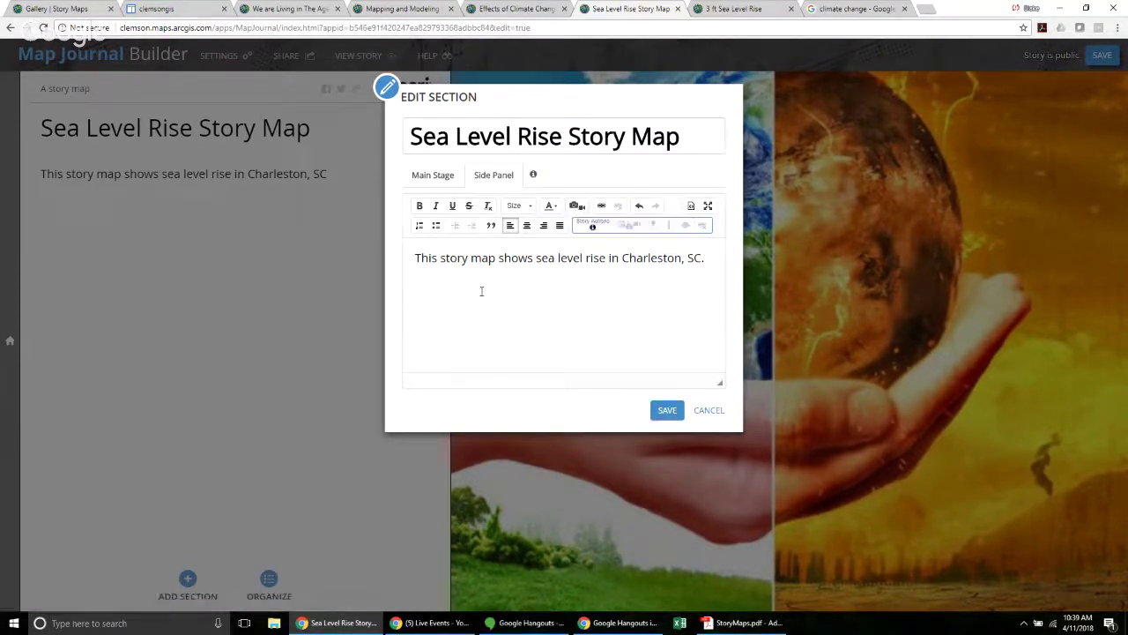
- Start inserting a linked image in the side panel text and switch to the climate change image results
left_click(574, 208)
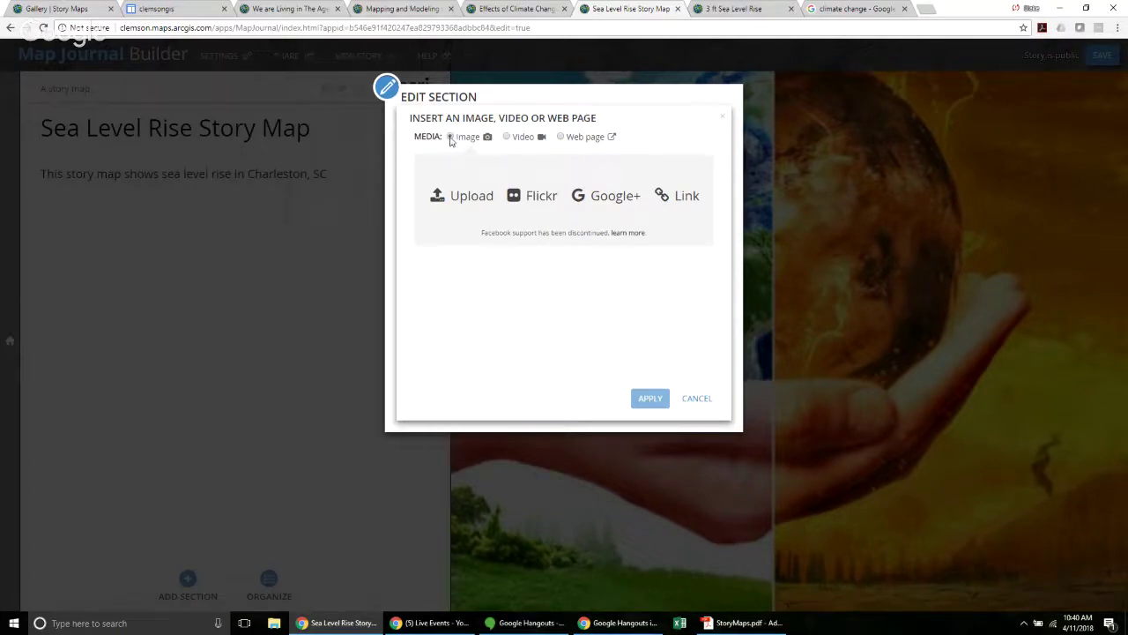
left_click(679, 198)
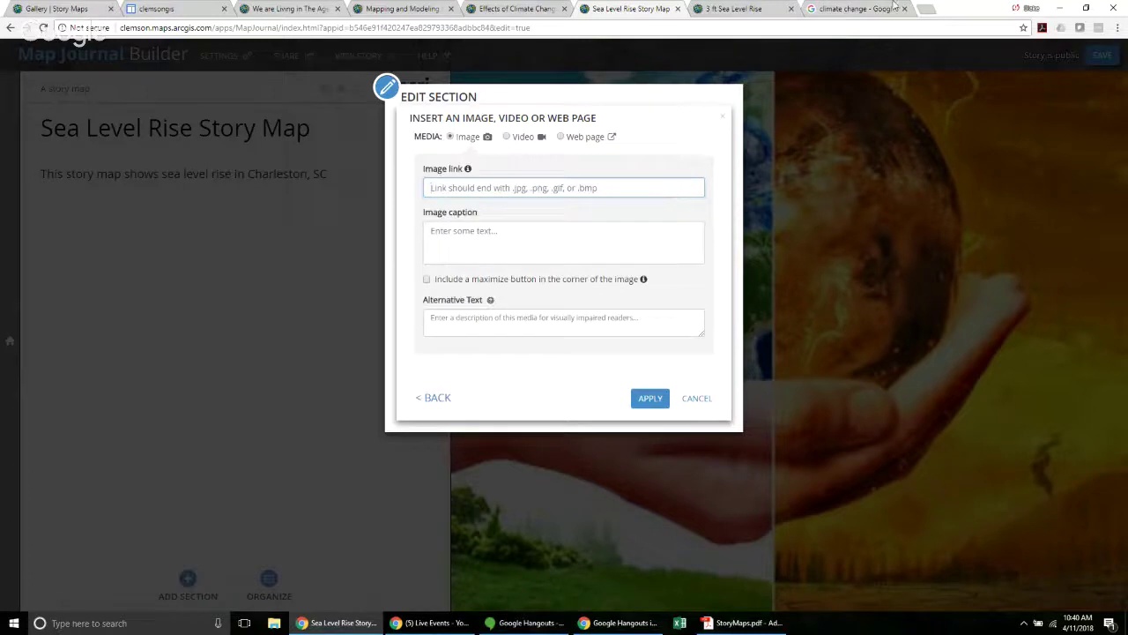
left_click(854, 11)
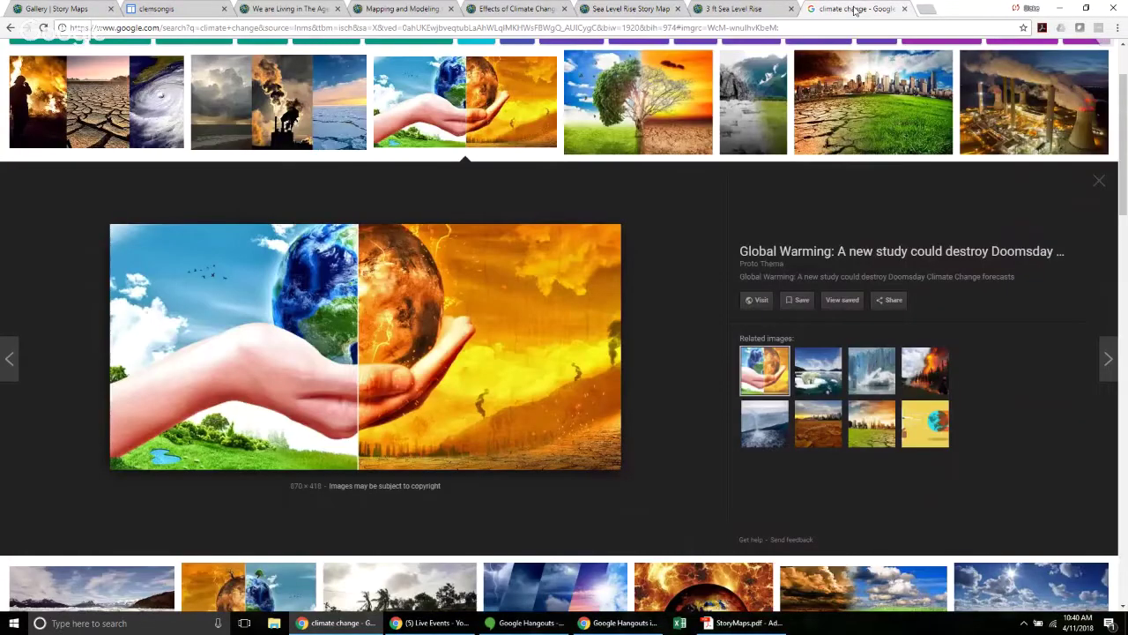
right_click(653, 85)
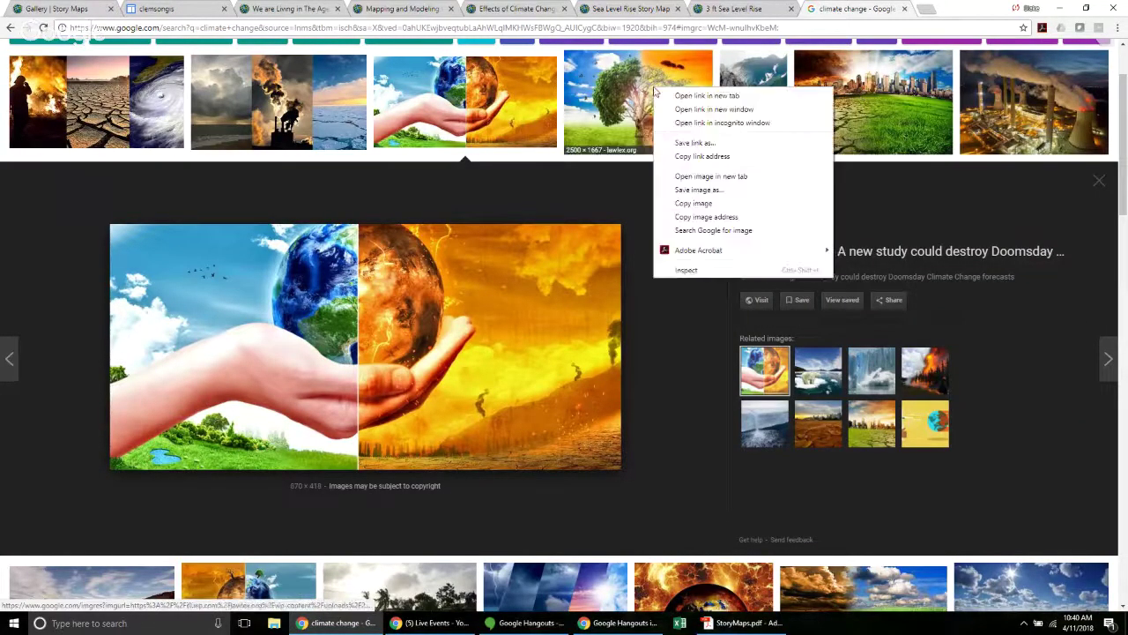
key("Escape")
left_click(629, 93)
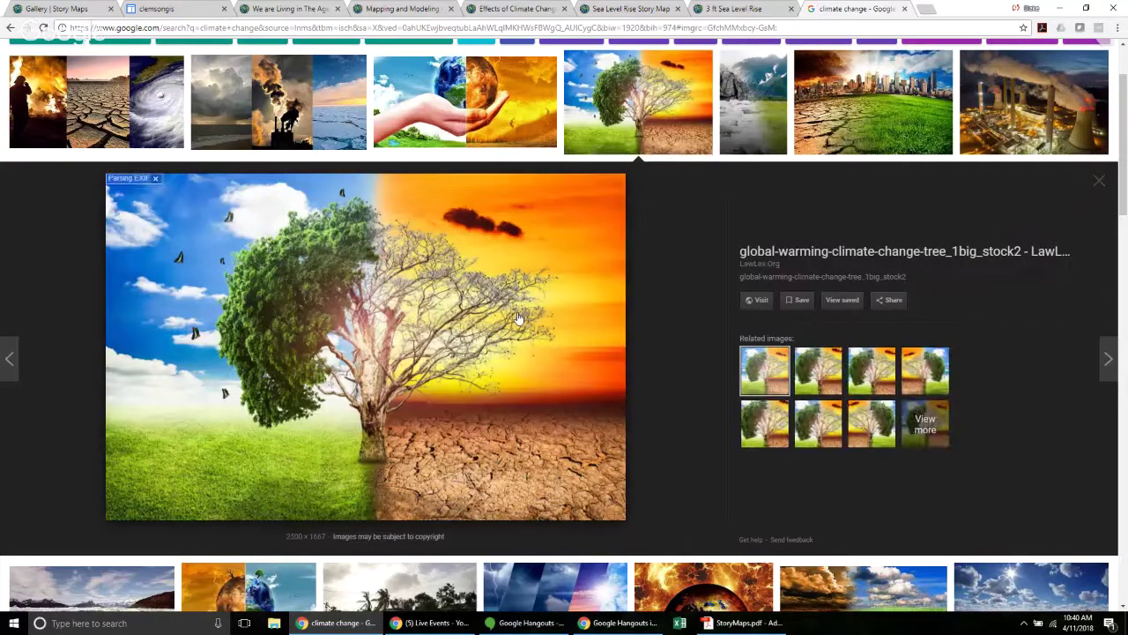
left_click(97, 102)
right_click(366, 350)
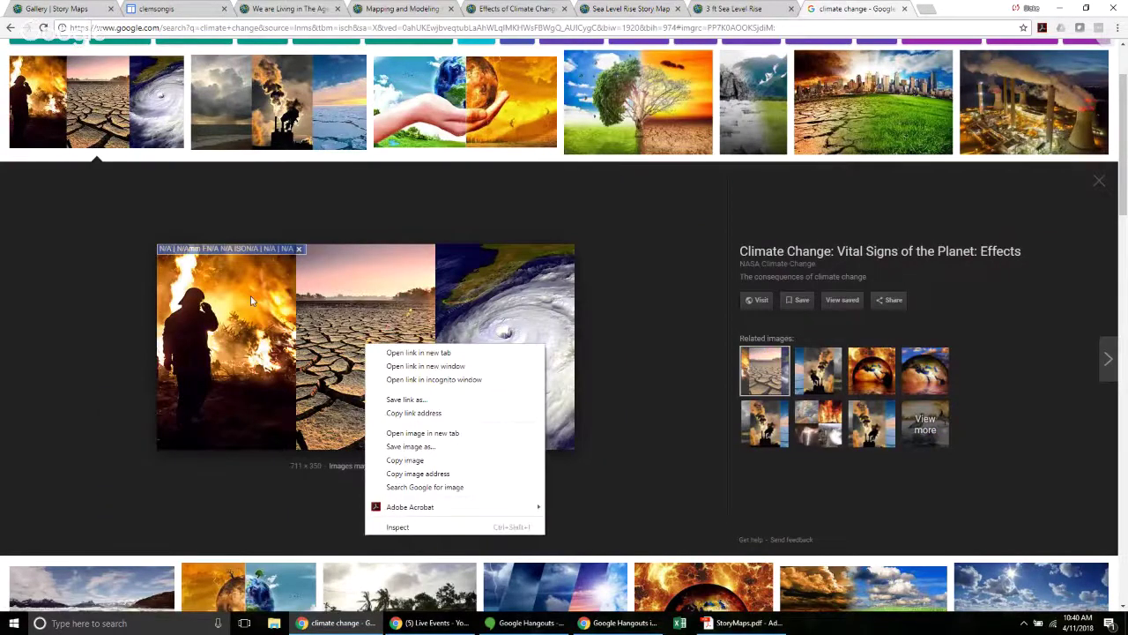
key("Escape")
key("Escape")
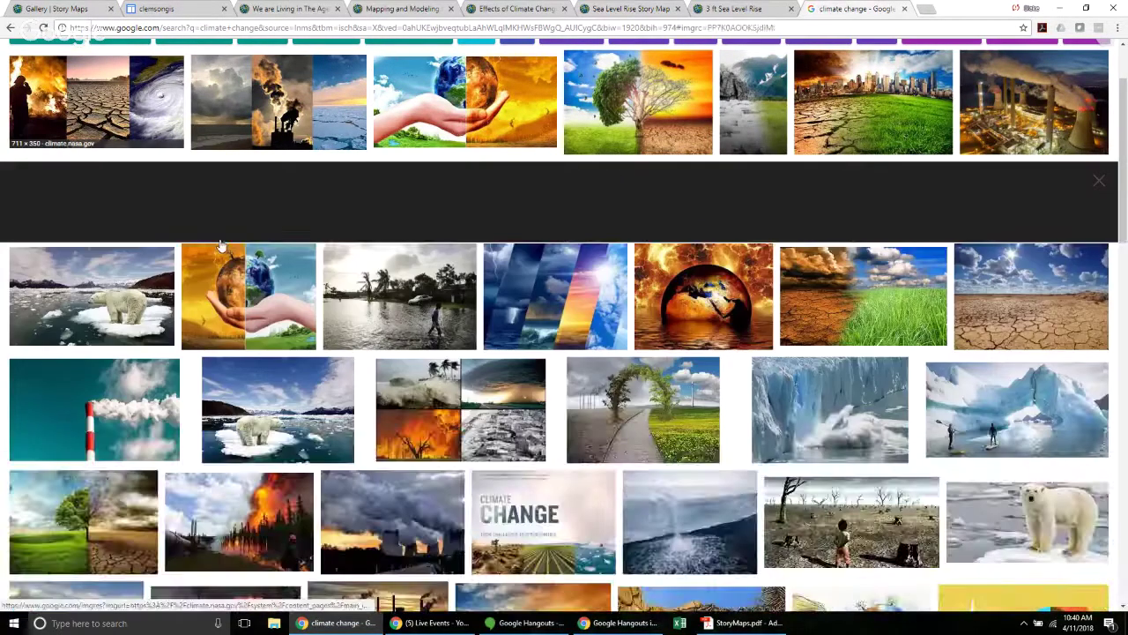
- Copy the address of the NASA fire, drought and hurricane image, insert it by link below the side panel sentence, and save the section
left_click(97, 101)
right_click(351, 353)
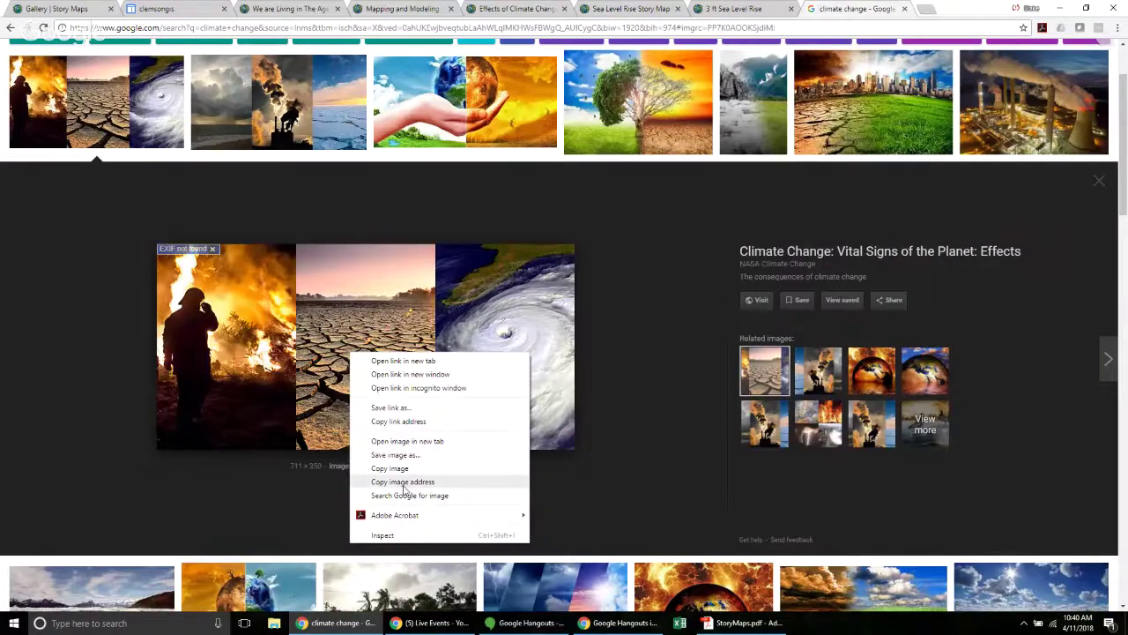
left_click(403, 483)
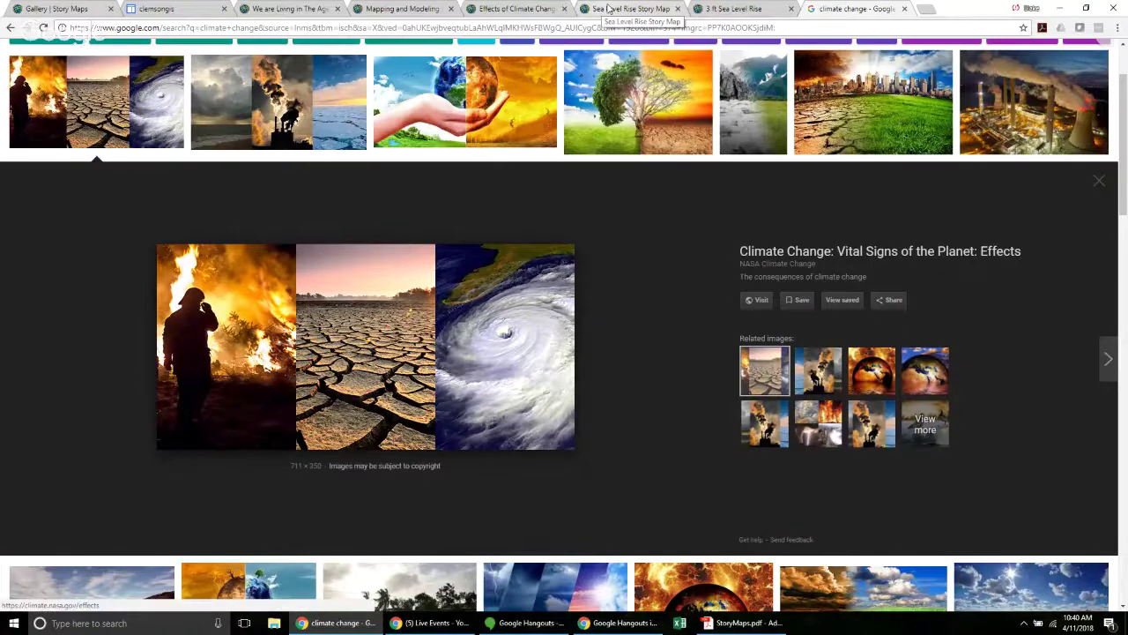
left_click(602, 9)
key("ctrl+v")
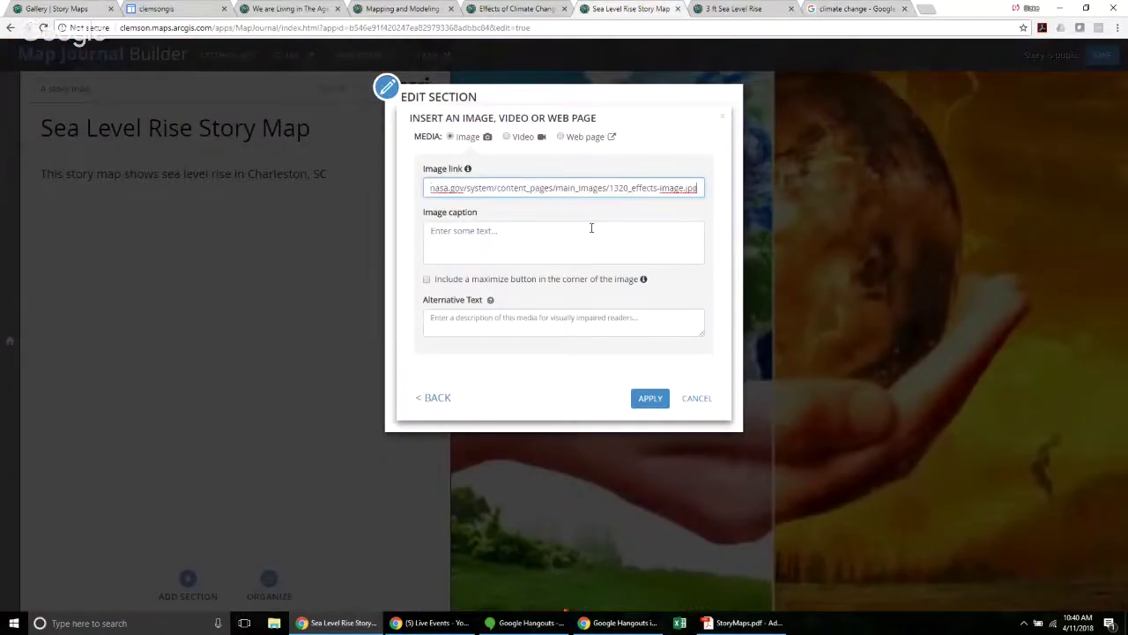
left_click(650, 399)
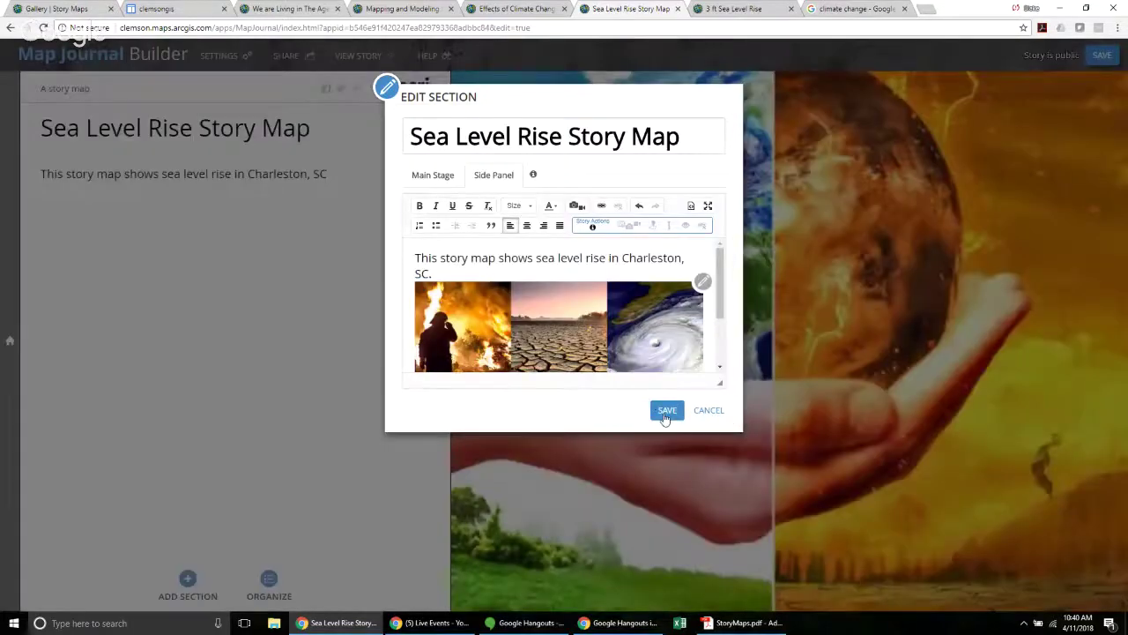
left_click(663, 411)
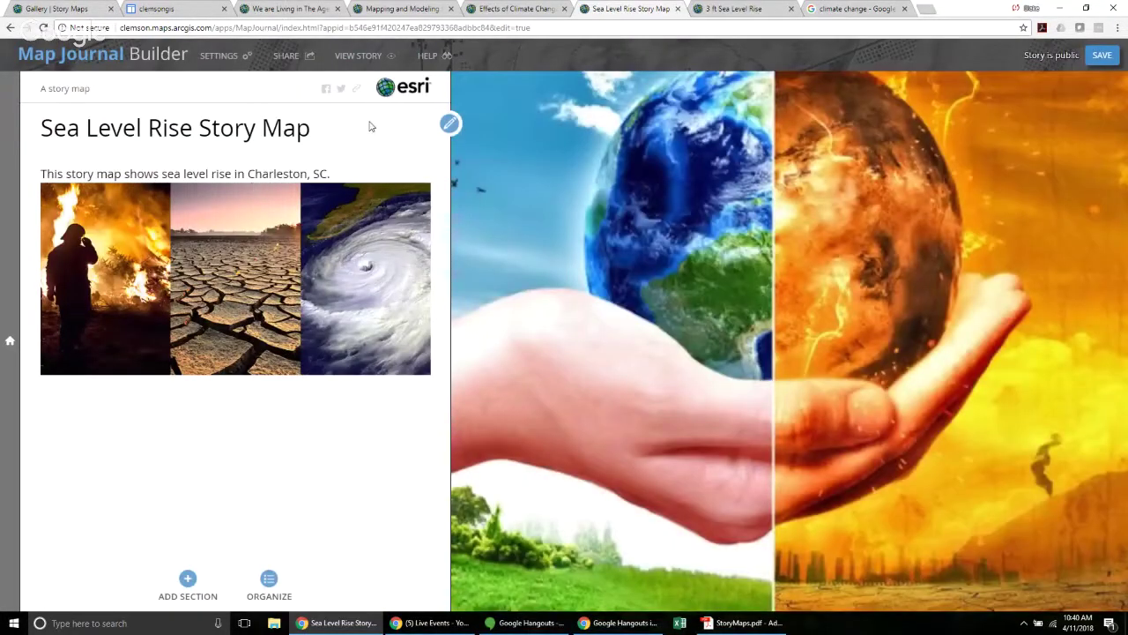
- Edit the home section to add an empty line between the side panel sentence and the image, and save it
left_click(449, 123)
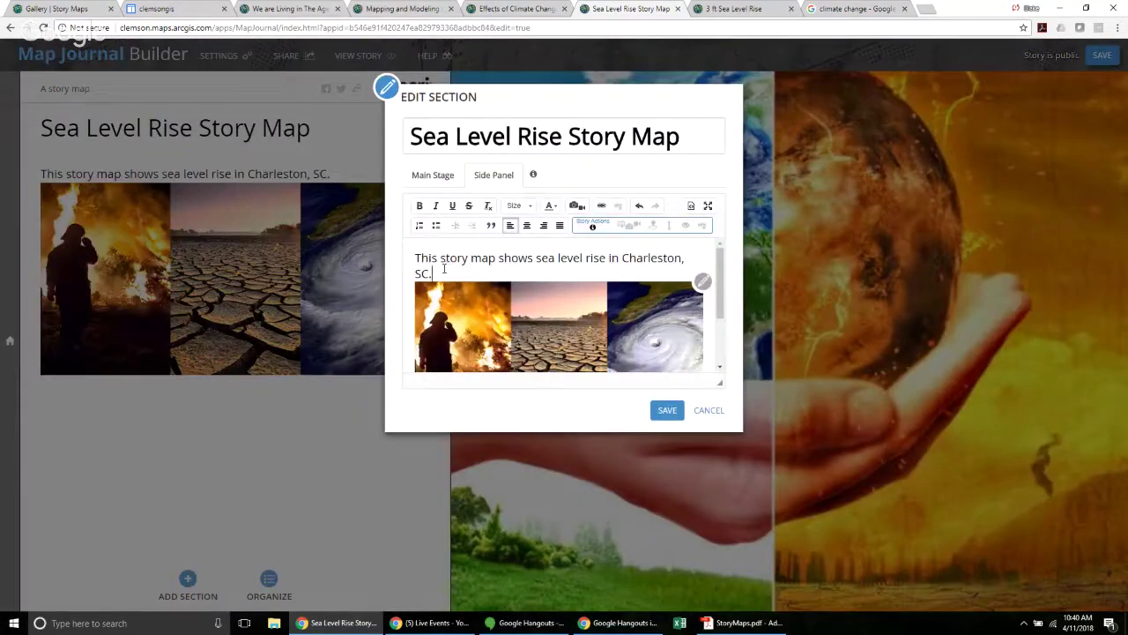
key("Return")
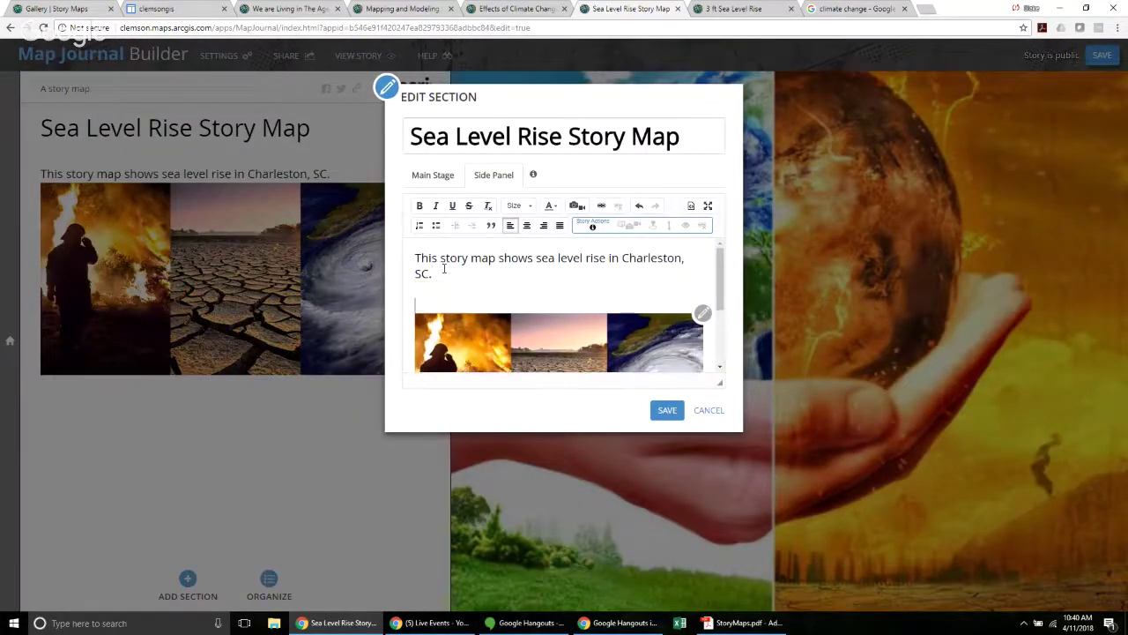
left_click(667, 410)
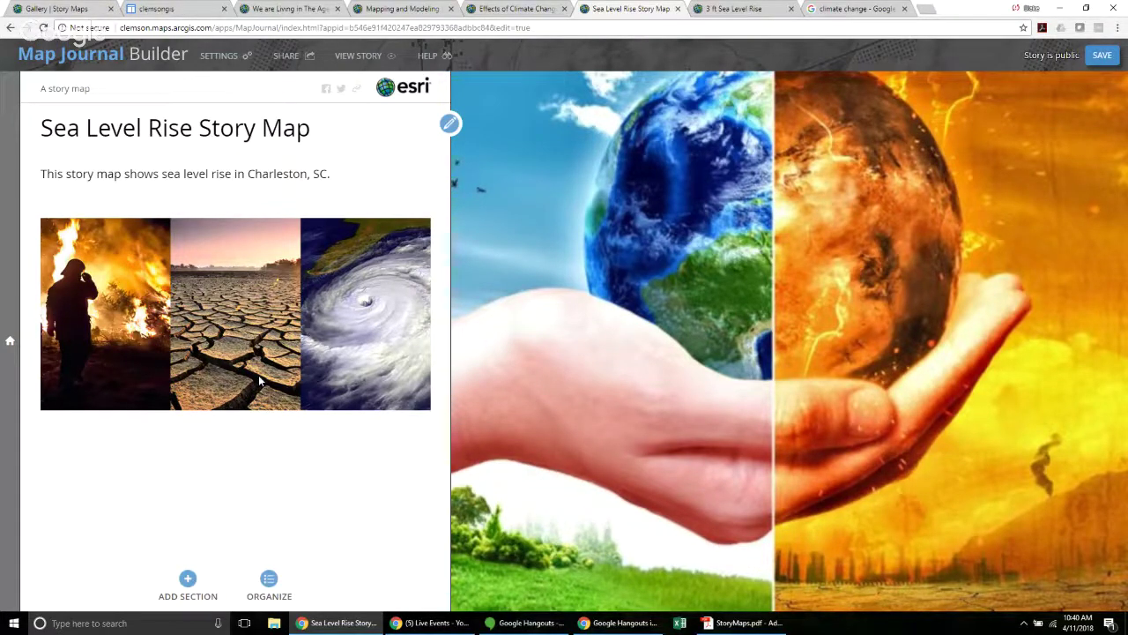
left_click_drag(287, 308, 279, 128)
left_click(215, 226)
- Start a new section titled "Charleston" with the public Charleston sea level rise v2 web map as its main stage content
left_click(188, 580)
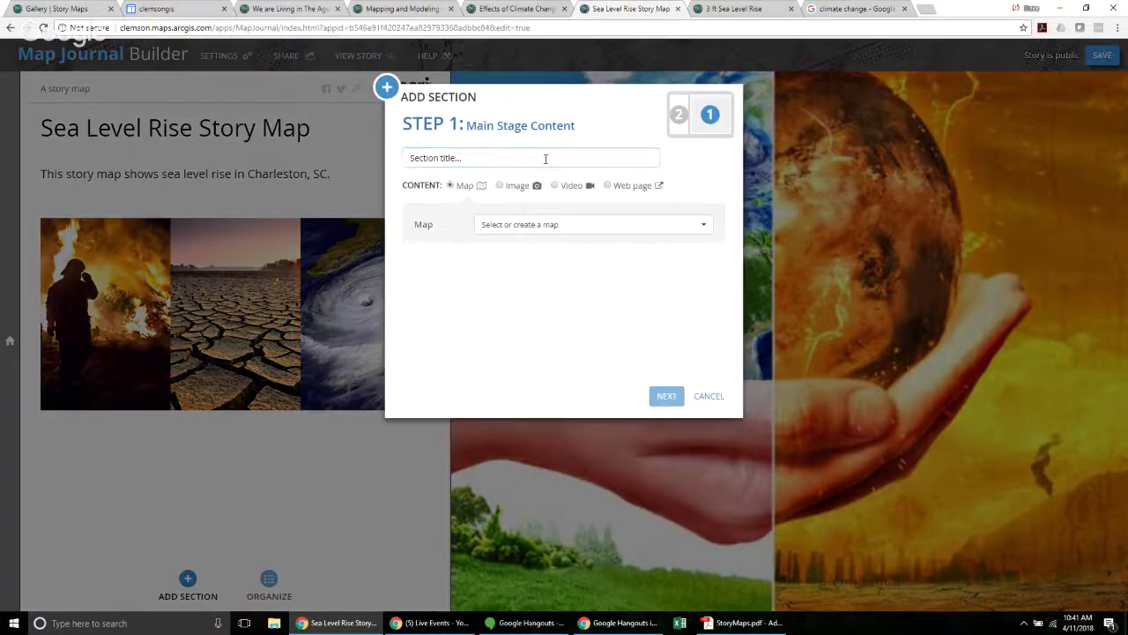
left_click(546, 159)
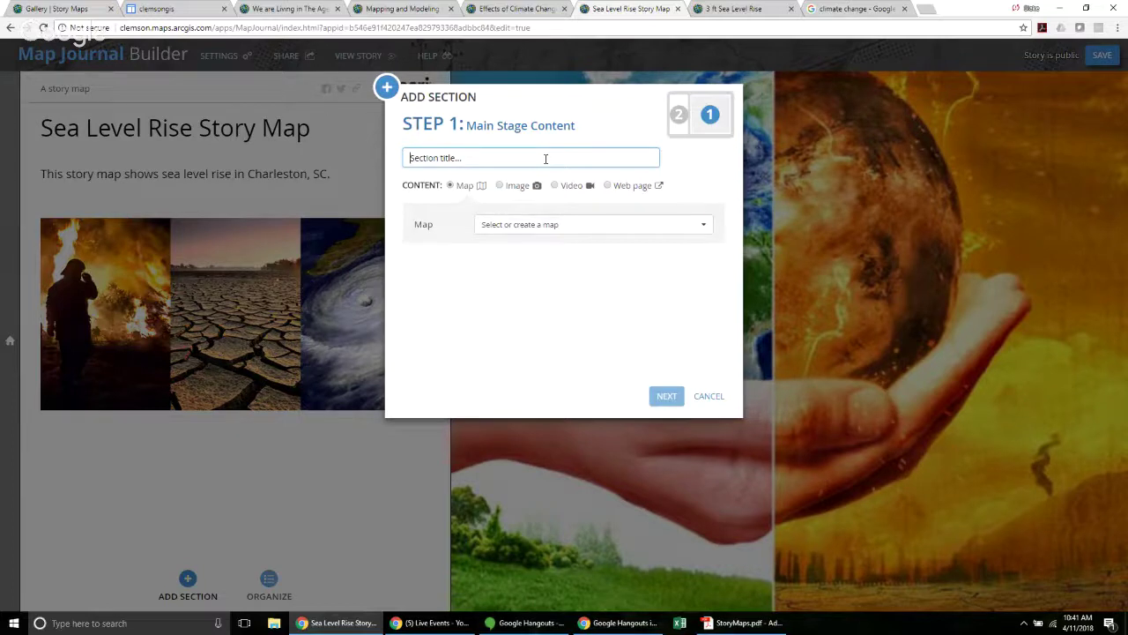
type("Charleston")
left_click(707, 227)
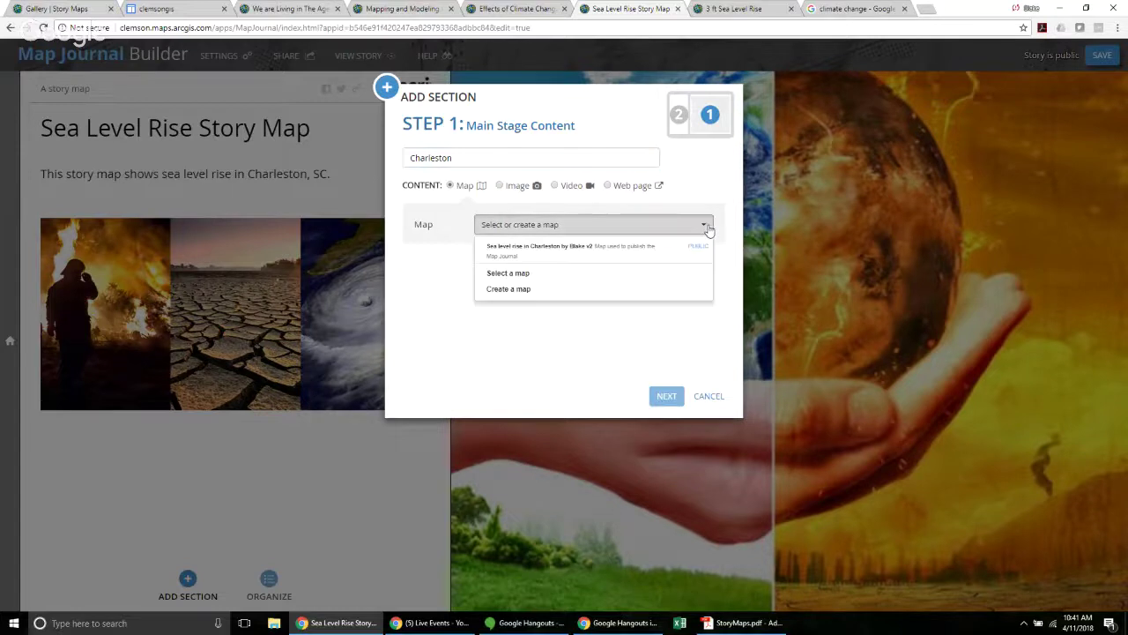
left_click(554, 253)
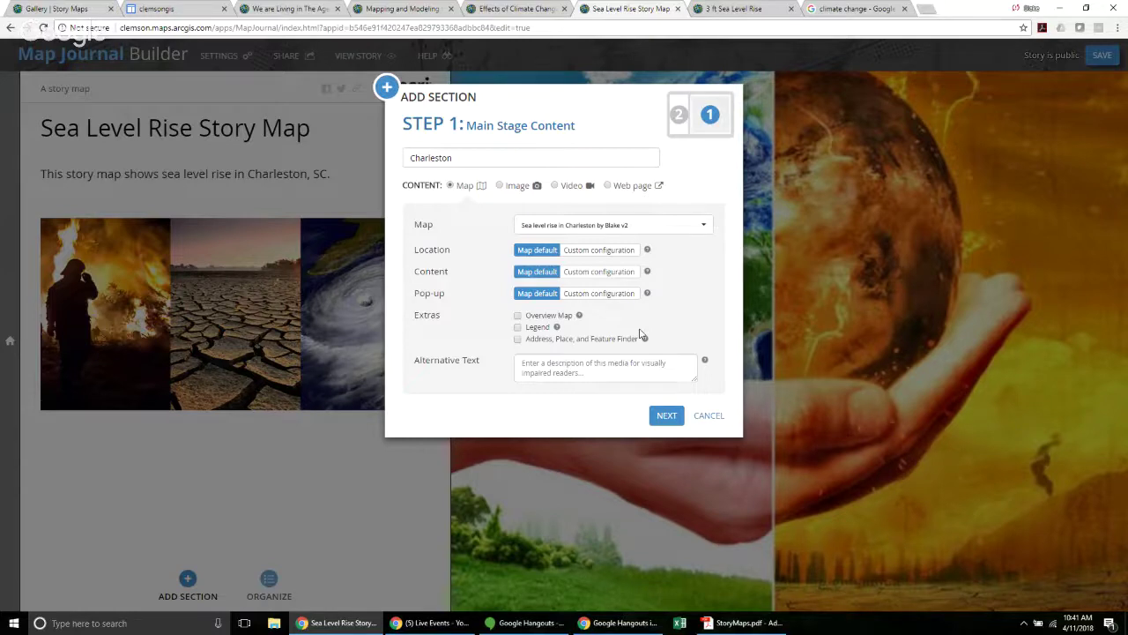
- Enable the Legend and Overview Map extras for the section's map and continue to the empty side panel text
left_click(519, 328)
left_click(519, 317)
left_click(664, 418)
left_click(589, 240)
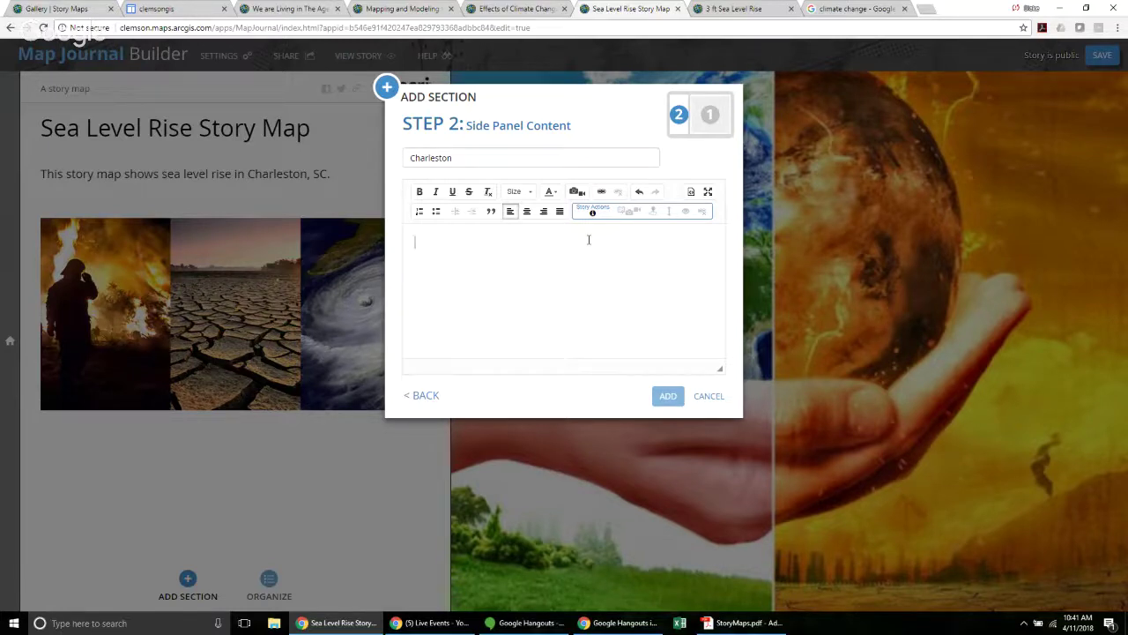
- Enter "Sea levels are predicted to rise as consequence of climate change and increasing temperatures. (Source, 2018)." as side panel text and add the section
type("Sea lev")
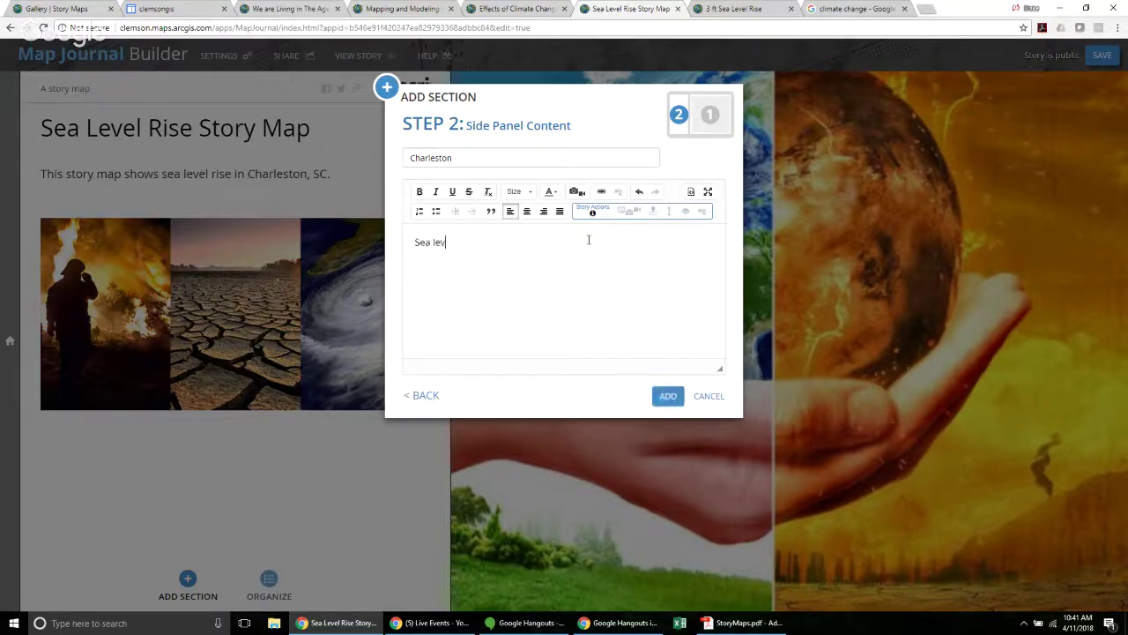
type("els are predicted to rise as")
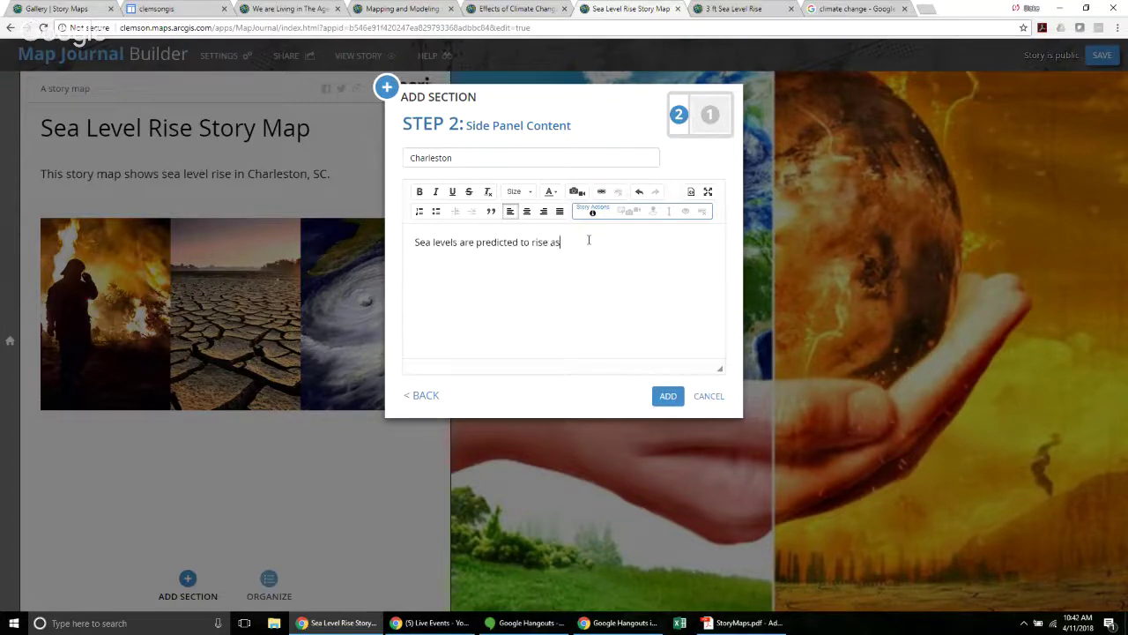
type(" consequence of climate chan")
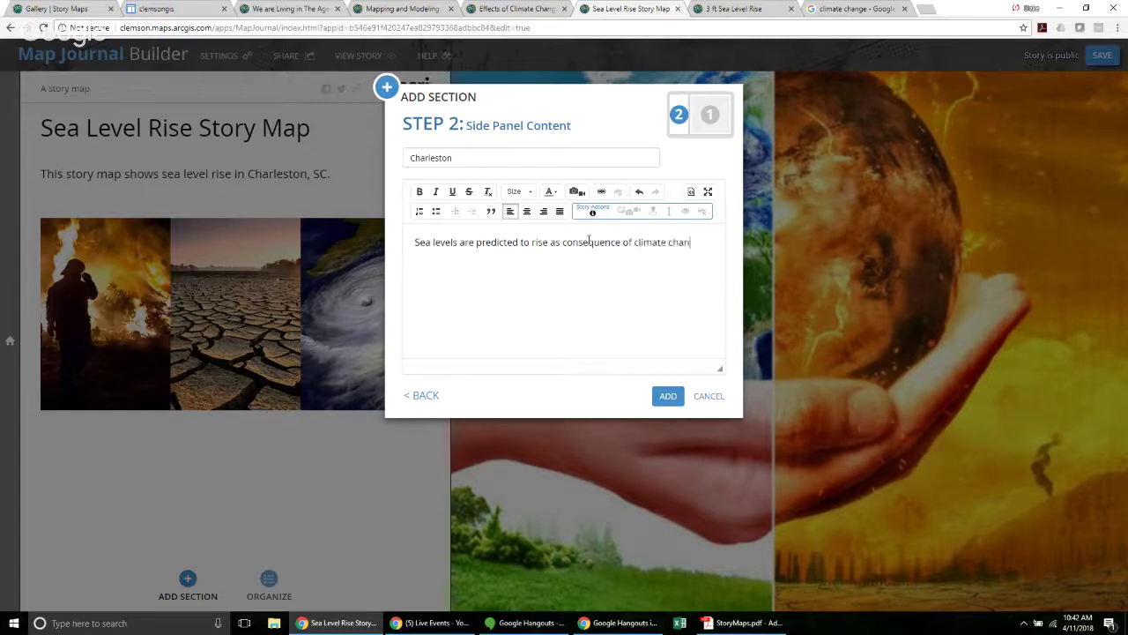
type("ge and increasing temperatures. ")
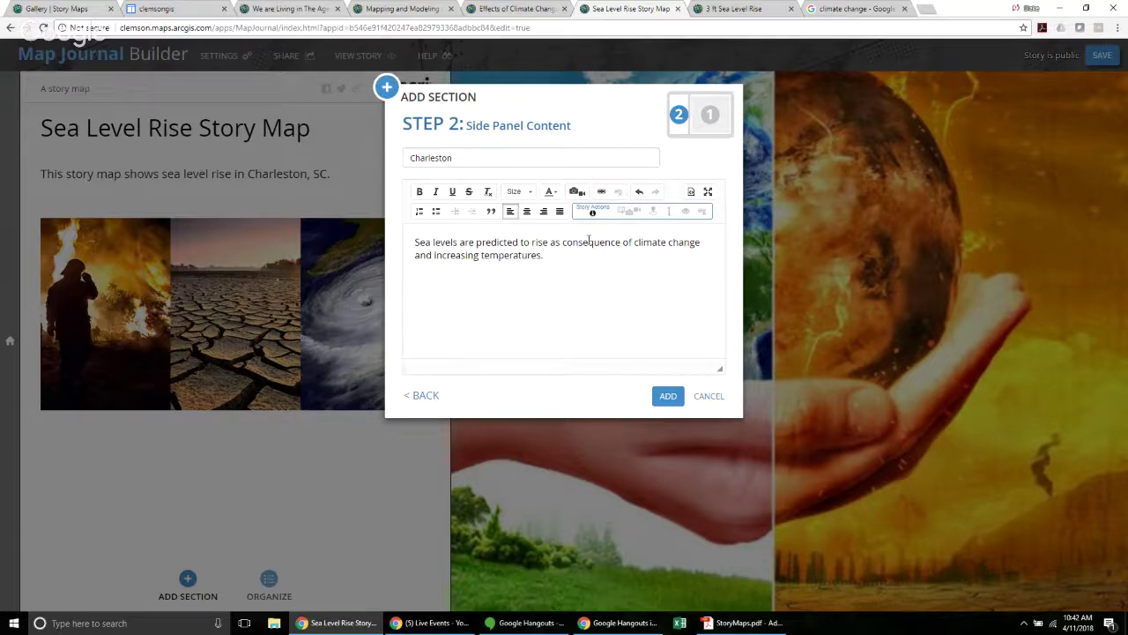
type("(Source")
type(")")
type("2018)")
right_click(670, 399)
left_click(670, 398)
left_click(670, 398)
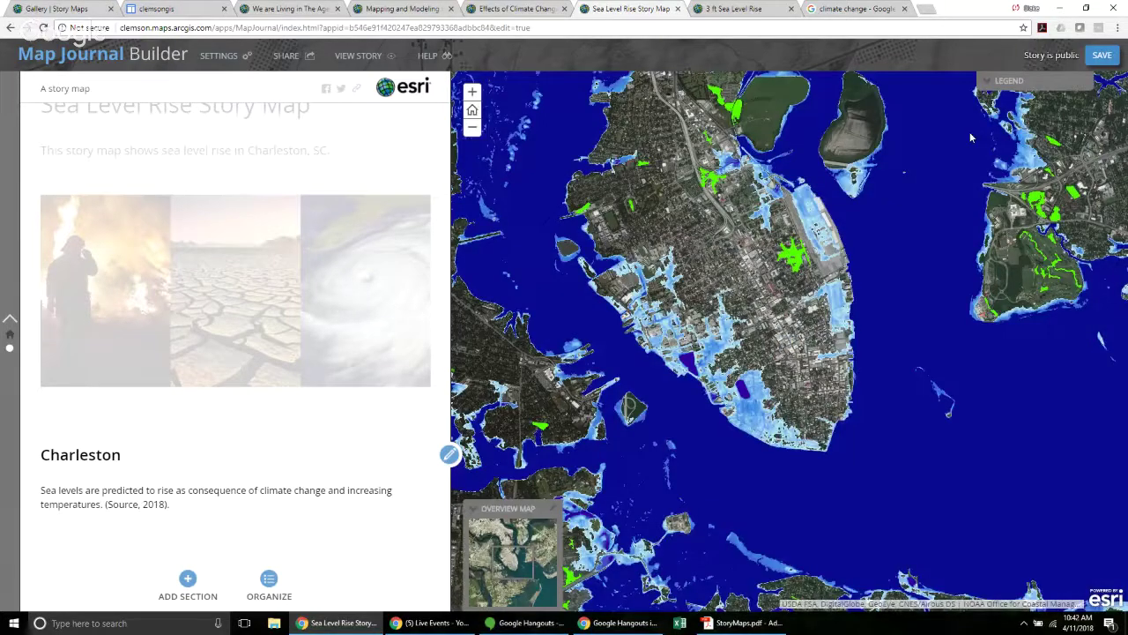
- Try out the overview map and the legend on the Charleston section's map, and save the story
scroll(807, 189, "down", 1)
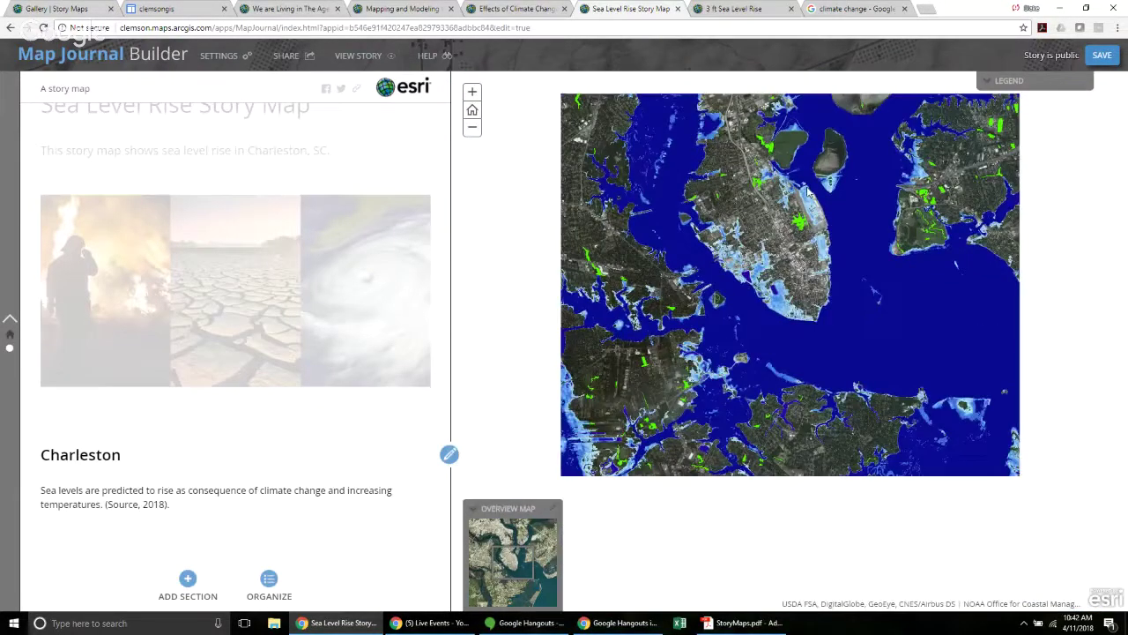
scroll(805, 225, "down", 1)
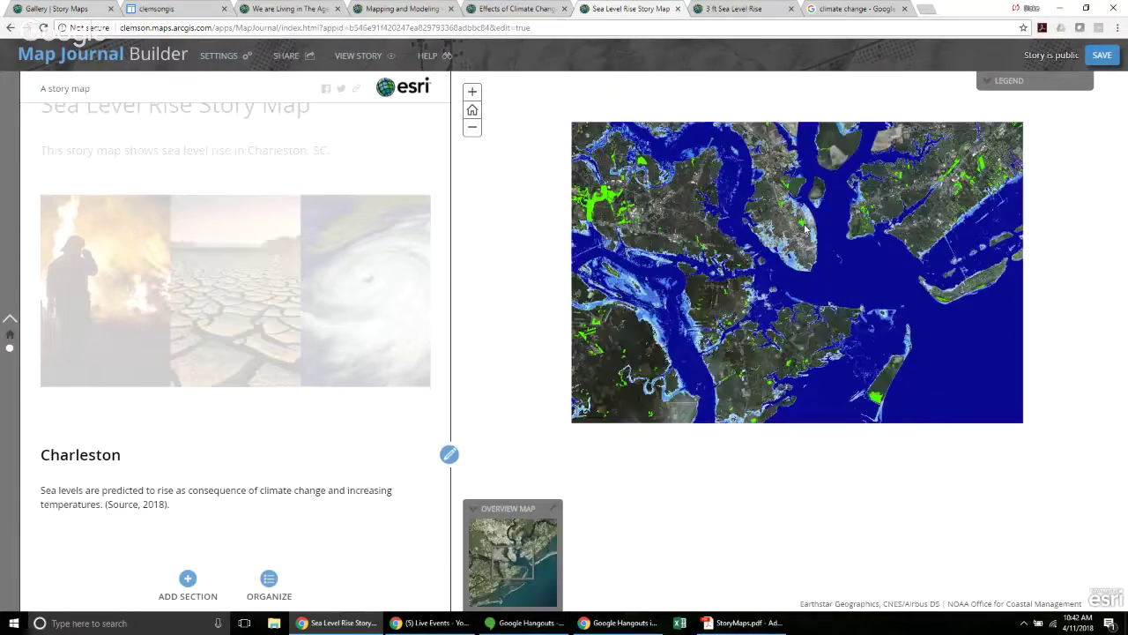
scroll(784, 198, "up", 2)
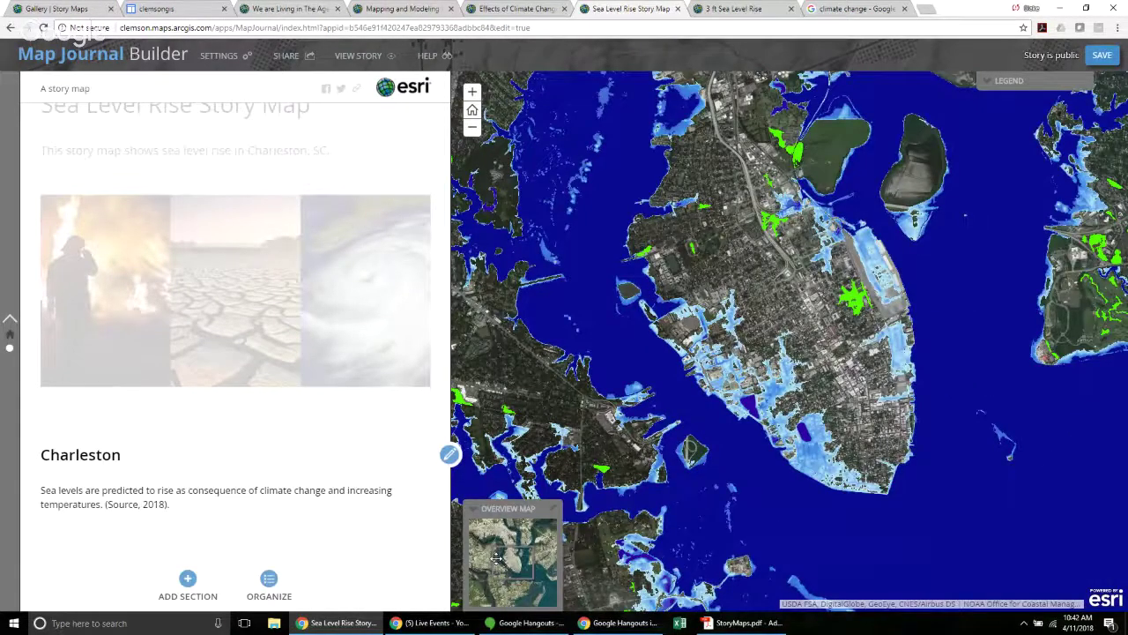
left_click_drag(496, 558, 515, 541)
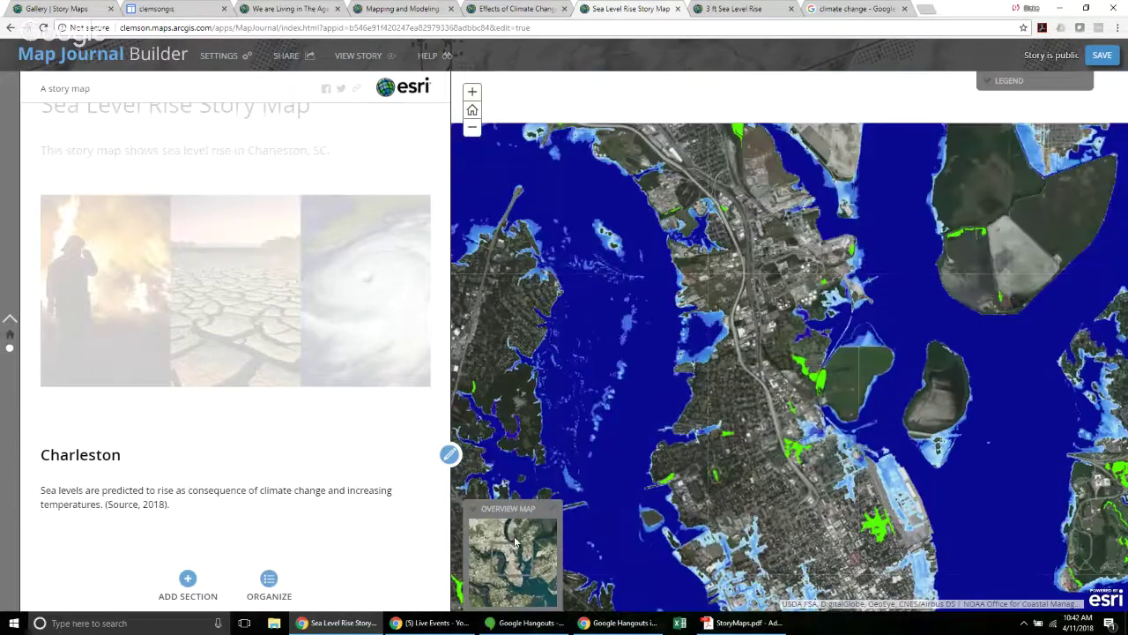
left_click(516, 541)
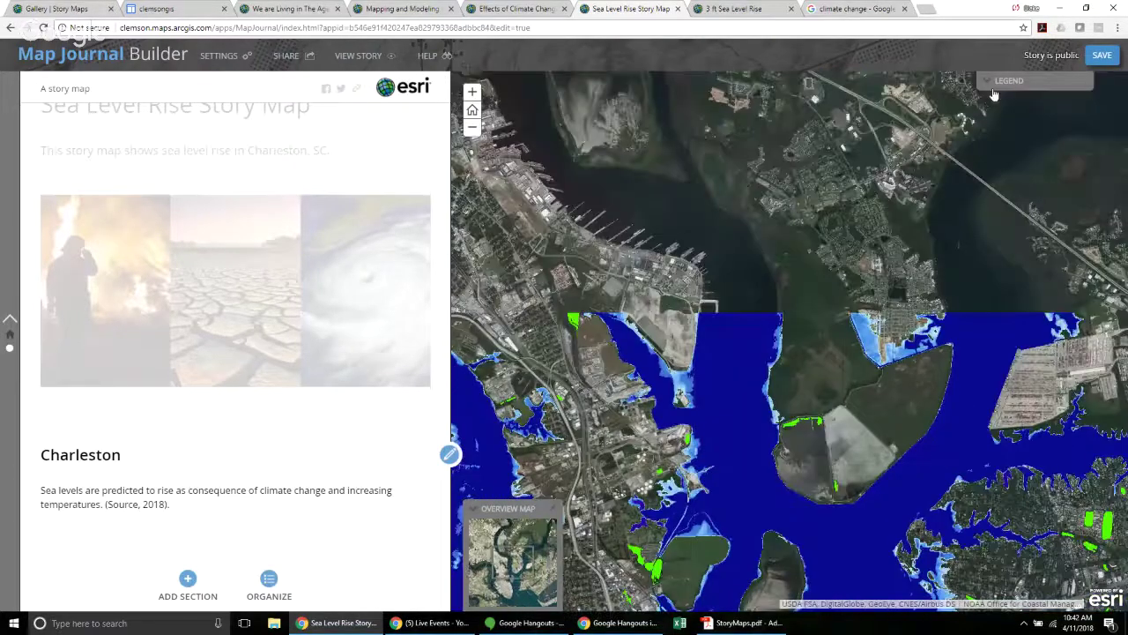
left_click(992, 88)
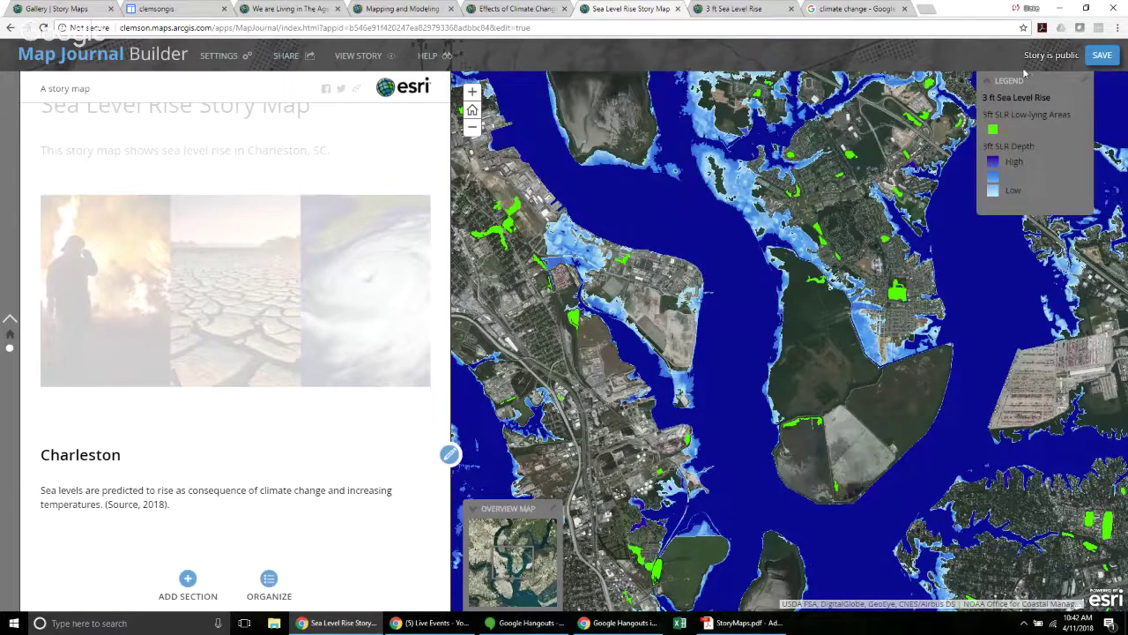
left_click(1004, 85)
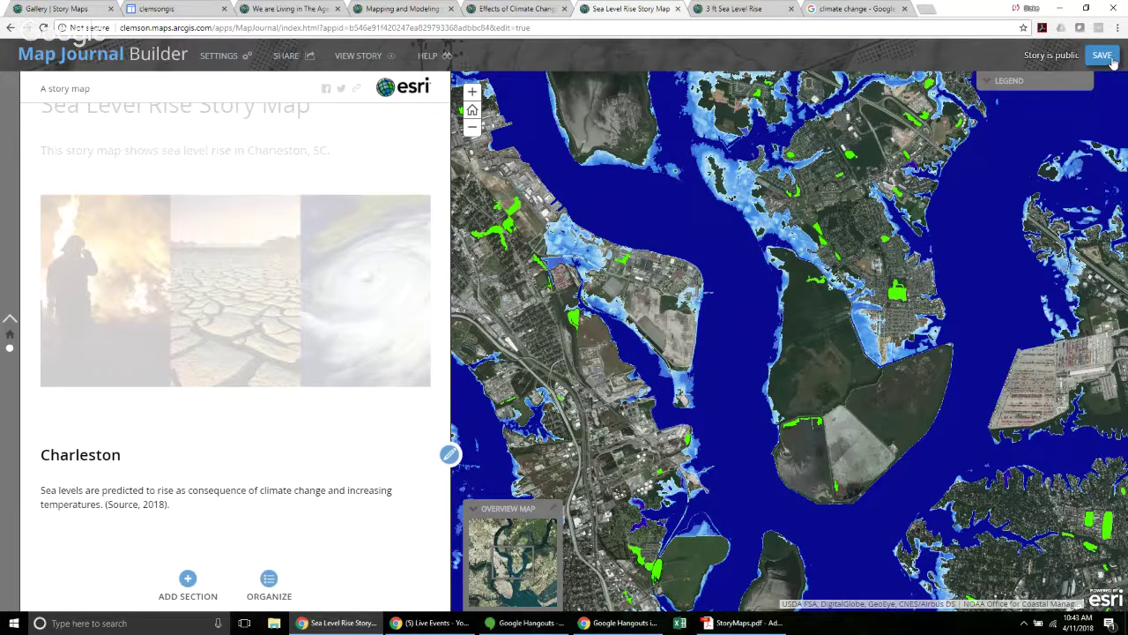
left_click(1112, 60)
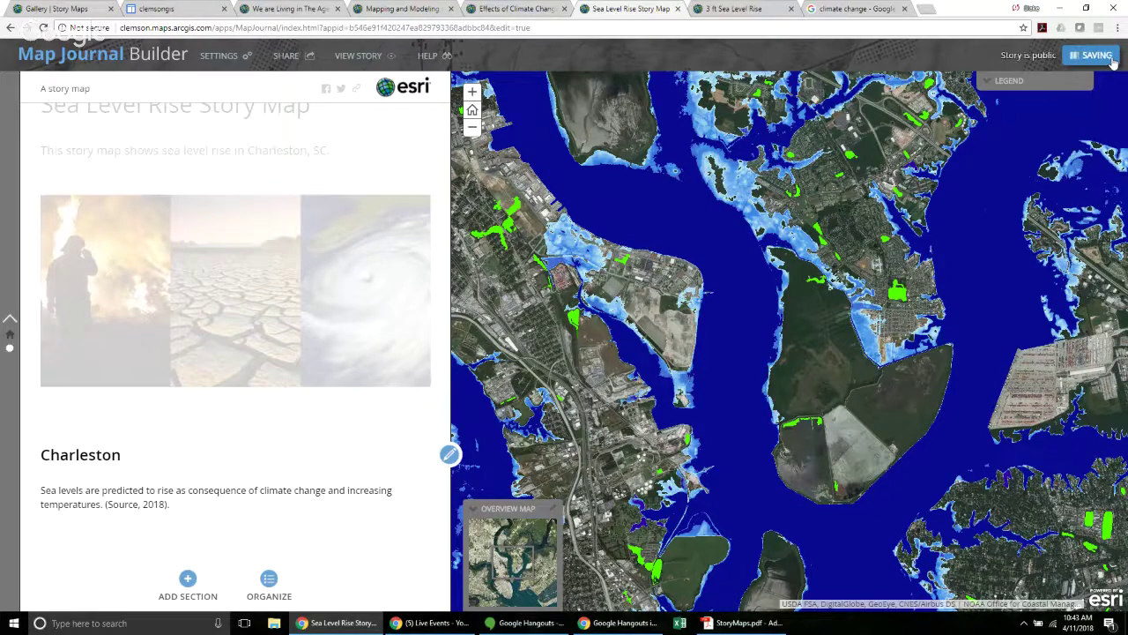
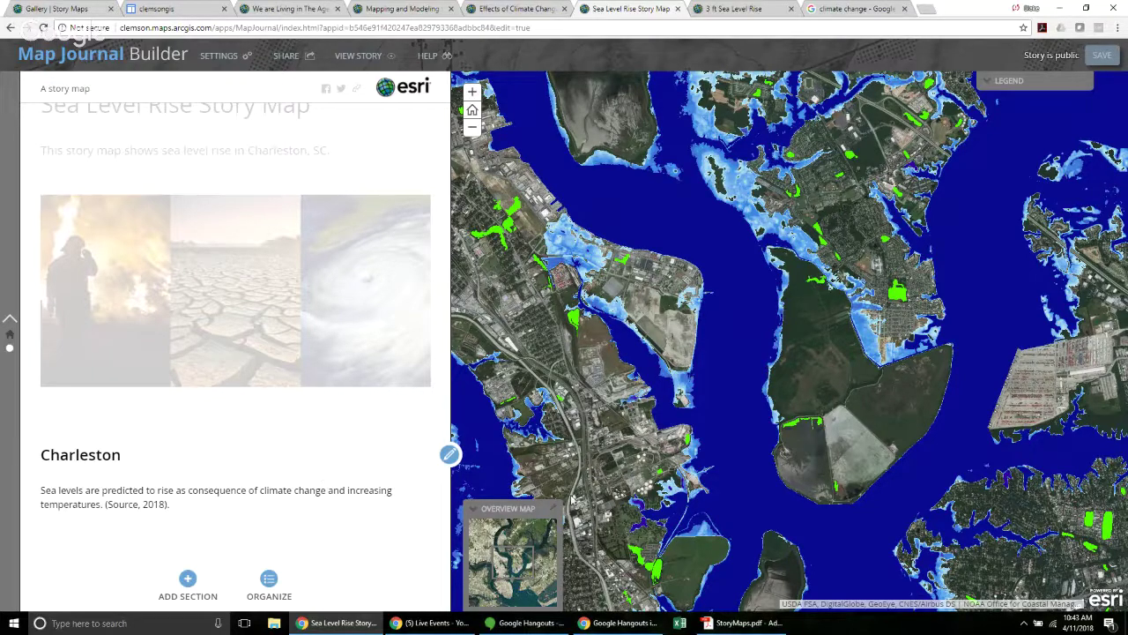
- Search Google for "nasa quiz climate change" in the climate change browser tab and open NASA's climate quizzes page
left_click(872, 9)
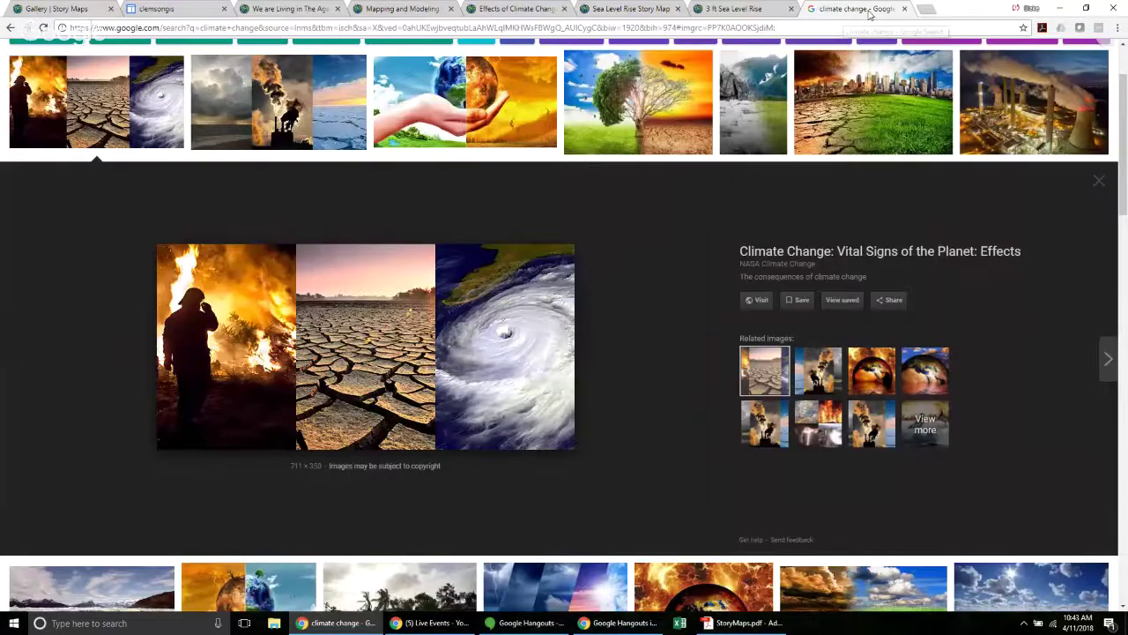
left_click(818, 28)
type("nas")
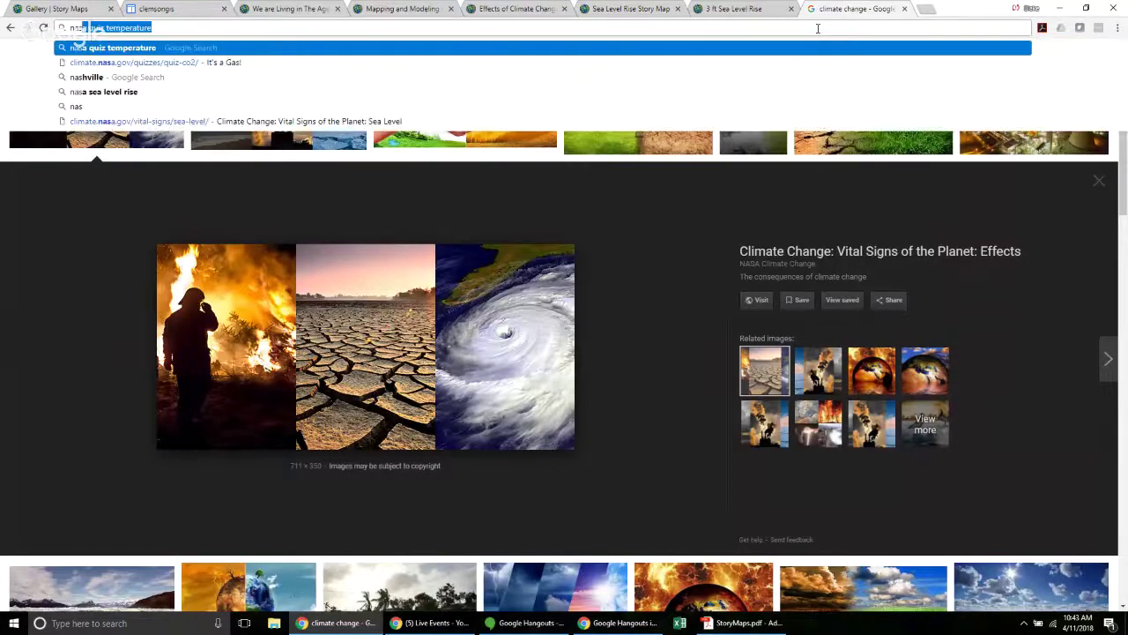
type("a")
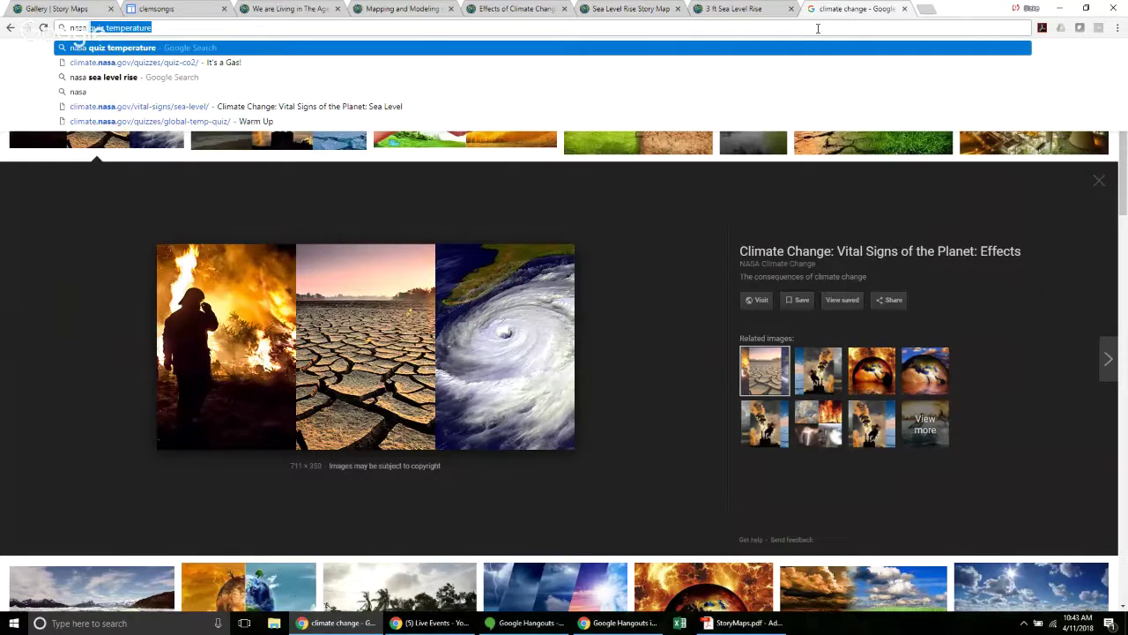
type(" quiz")
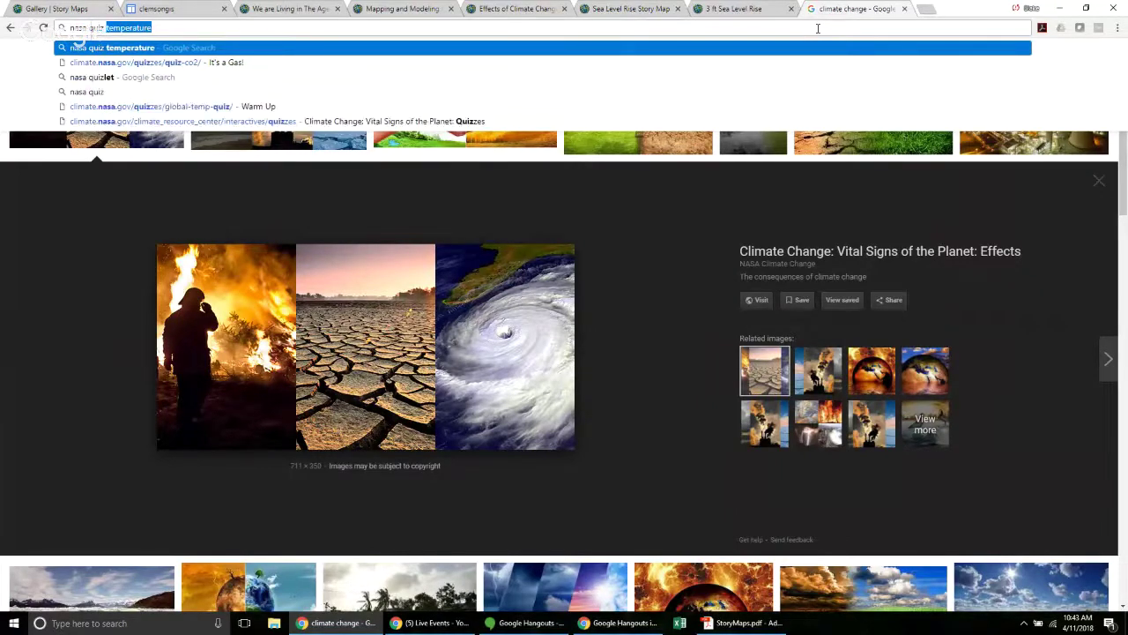
type(" climate change")
key("Return")
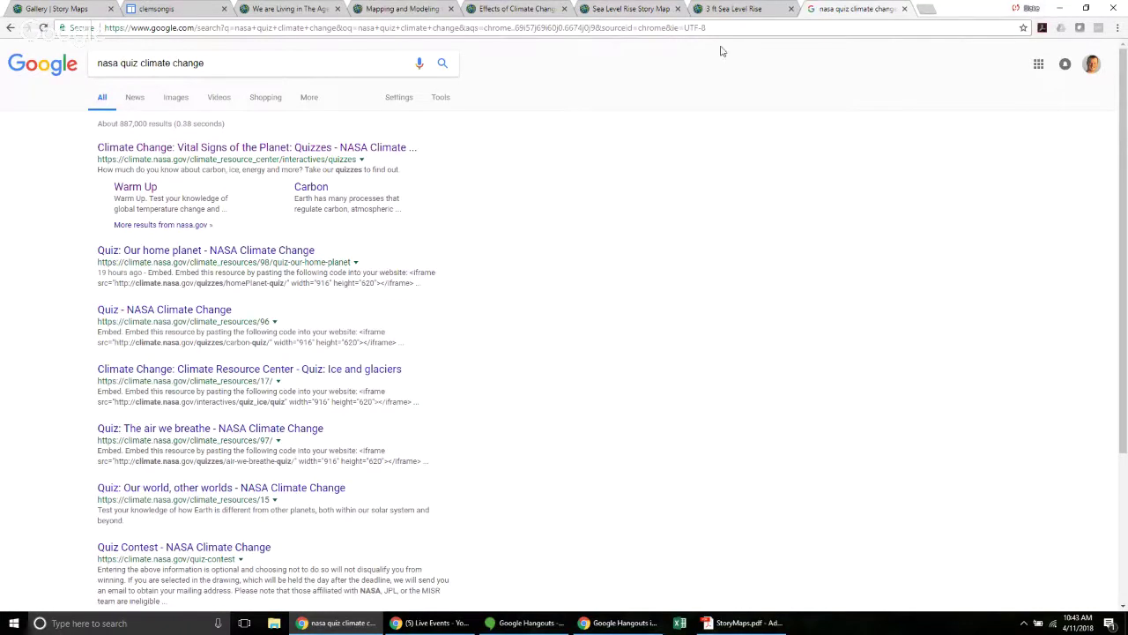
left_click(350, 149)
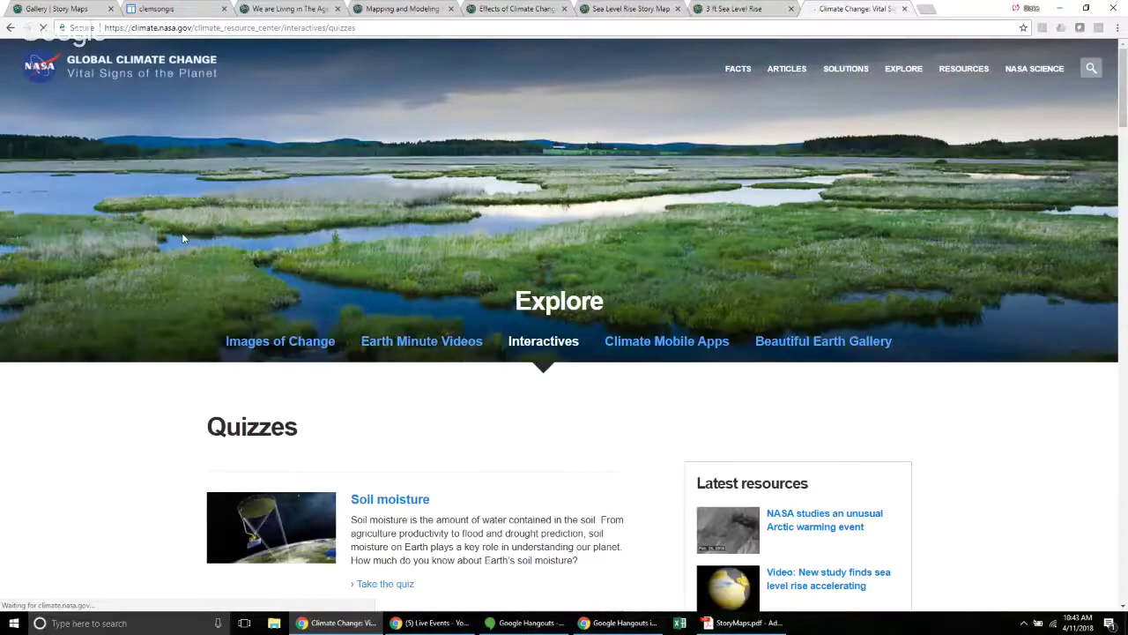
- Open the "Warm up" quiz about global temperature change and copy its web address
scroll(184, 238, "down", 12)
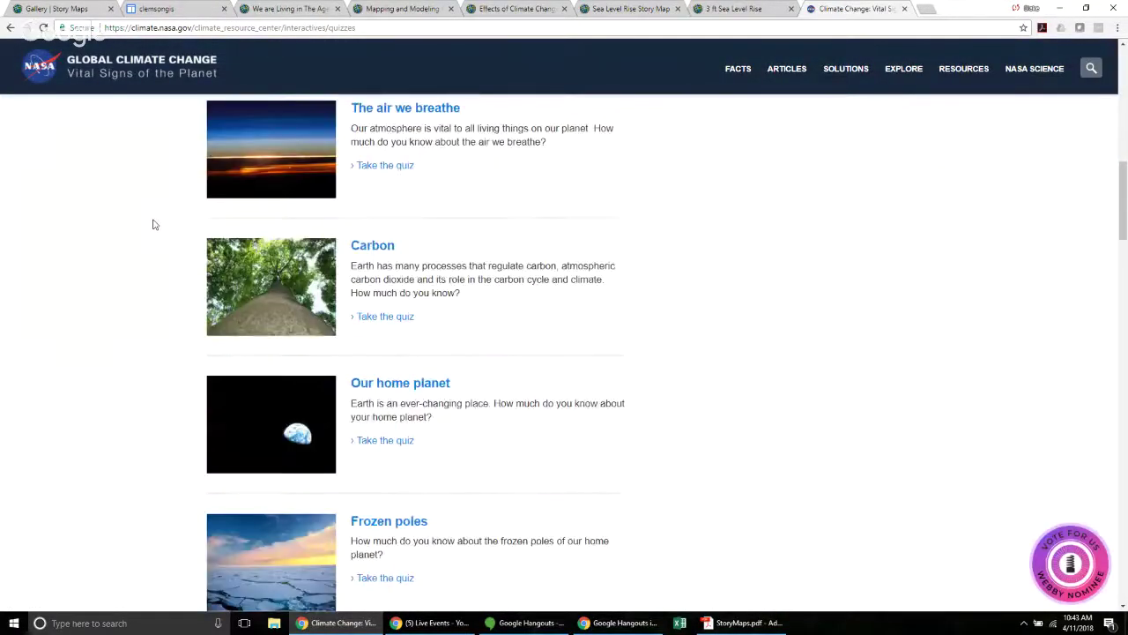
scroll(150, 223, "down", 7)
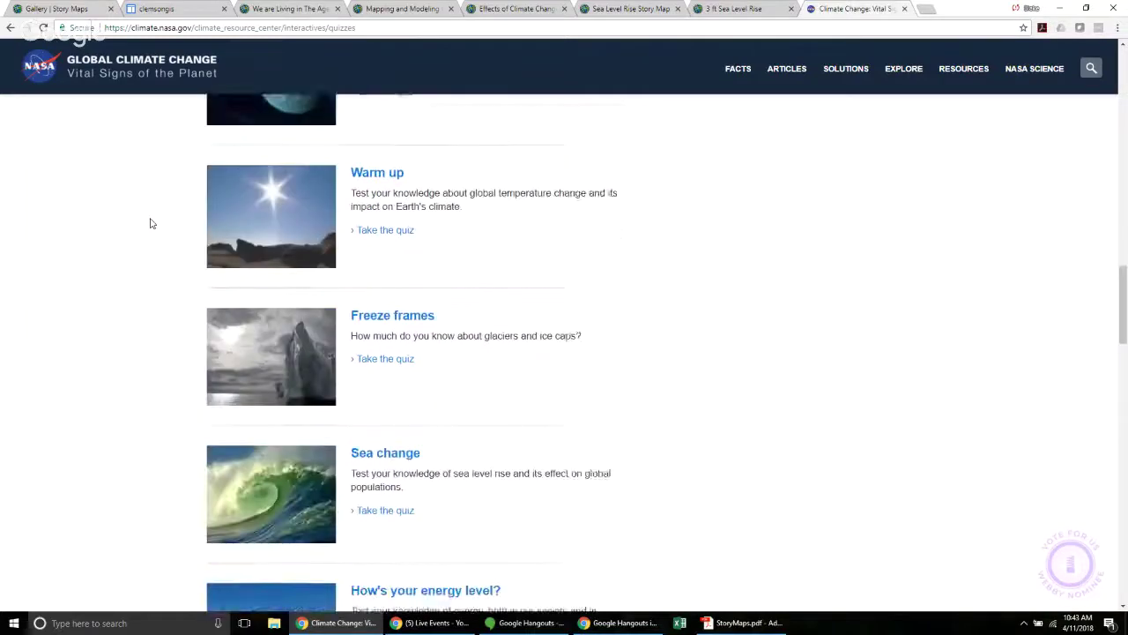
scroll(382, 176, "up", 1)
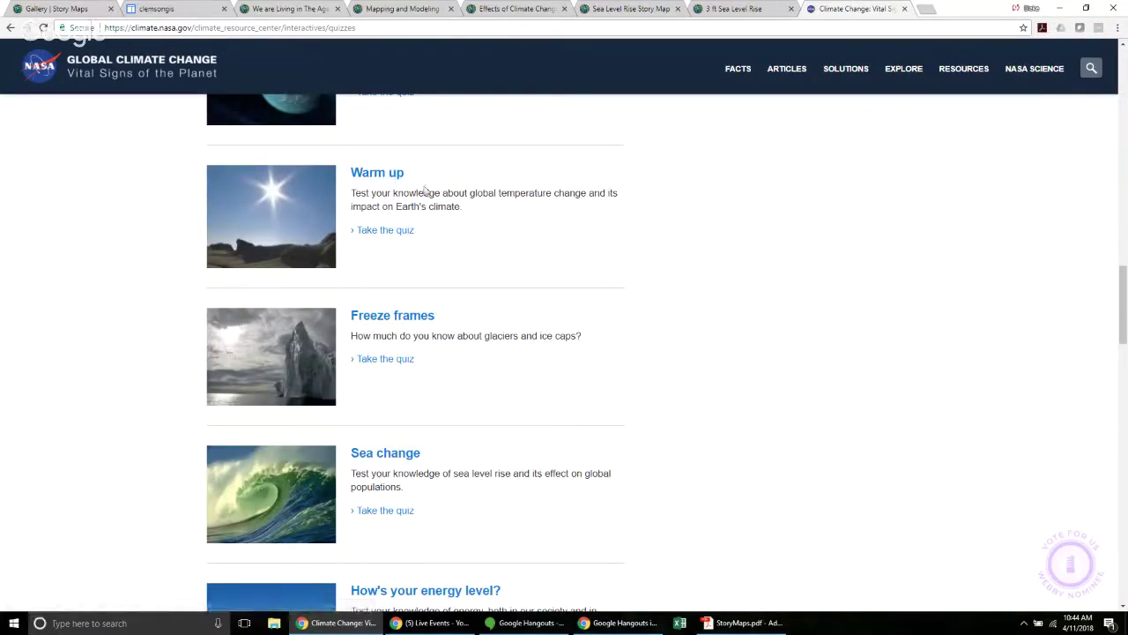
scroll(365, 257, "up", 2)
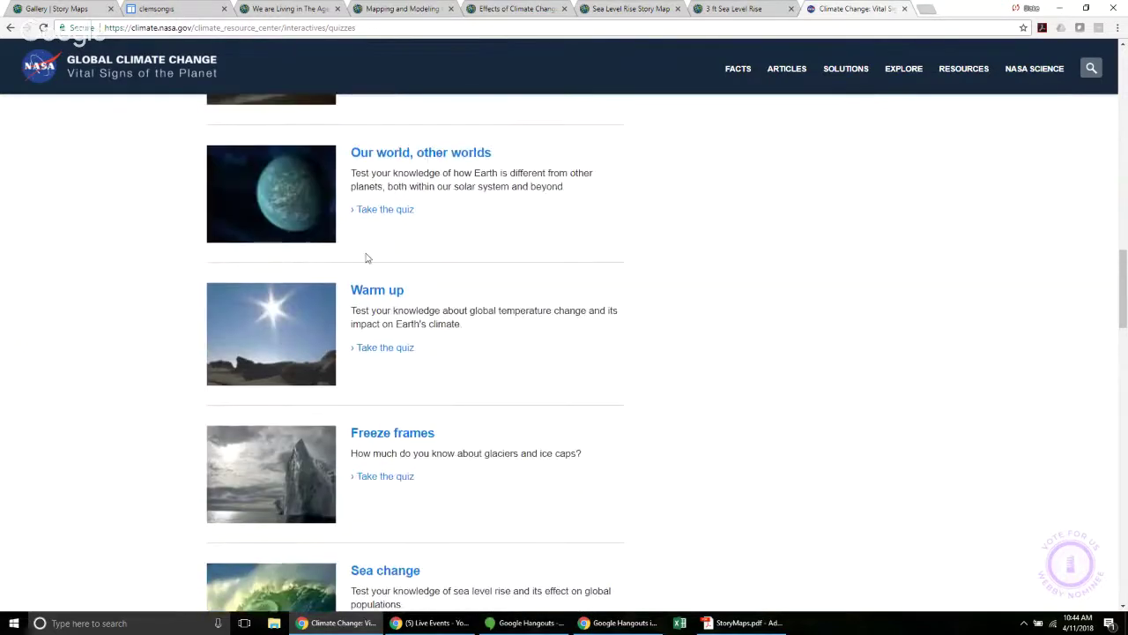
left_click(369, 296)
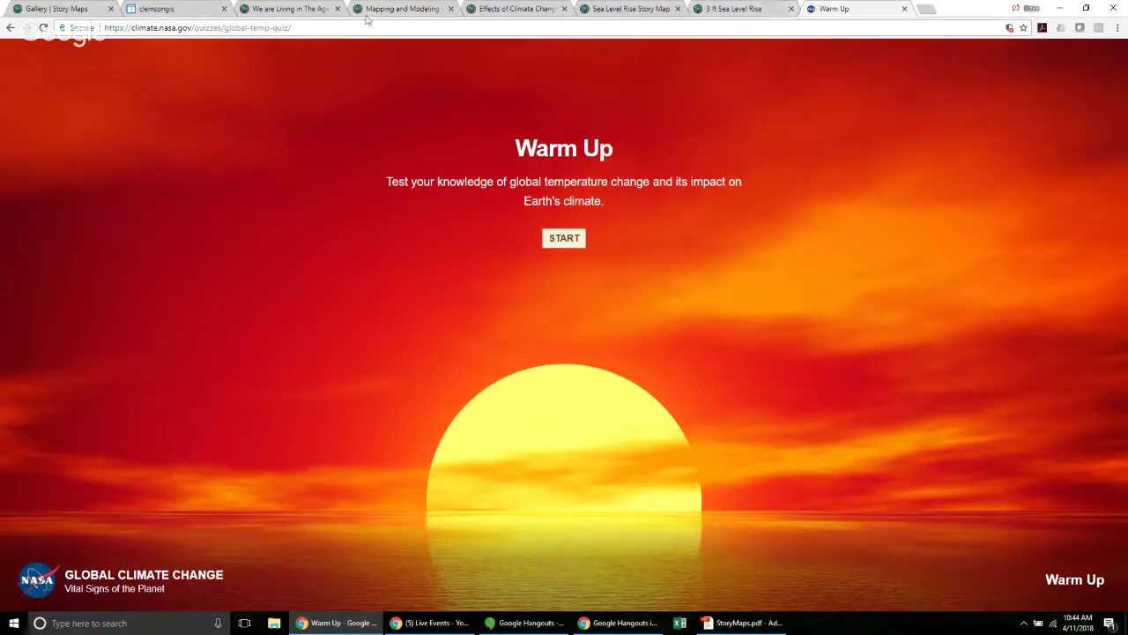
left_click(319, 29)
key("ctrl+c")
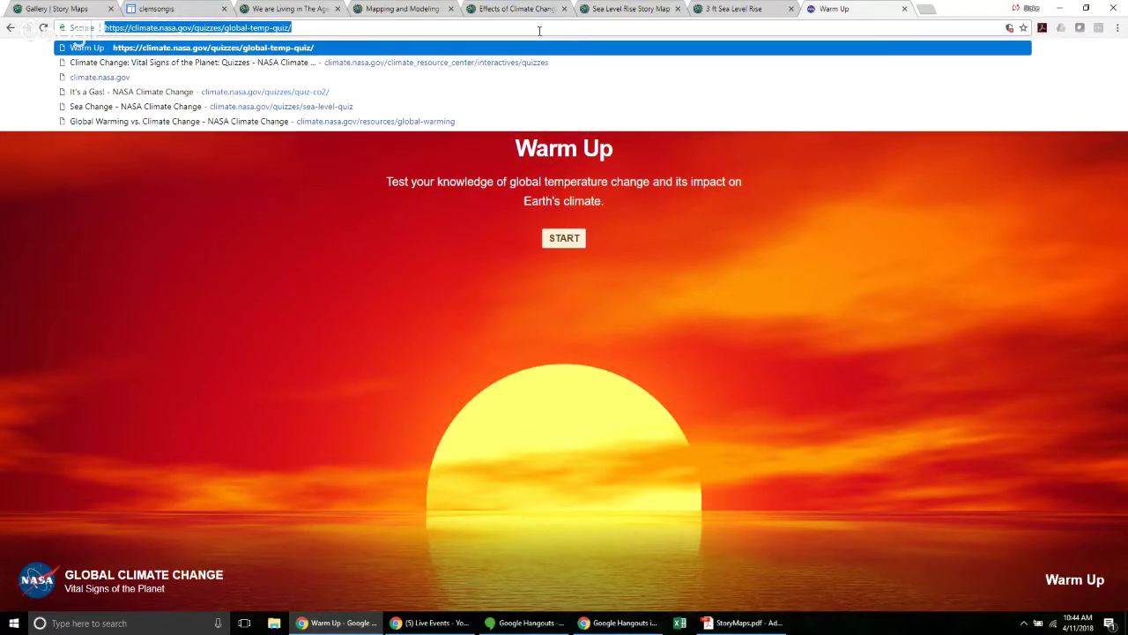
key("Escape")
- Return to Map Journal Builder, edit the Charleston section, and supply the copied quiz address as web page media below the side panel text
left_click(639, 10)
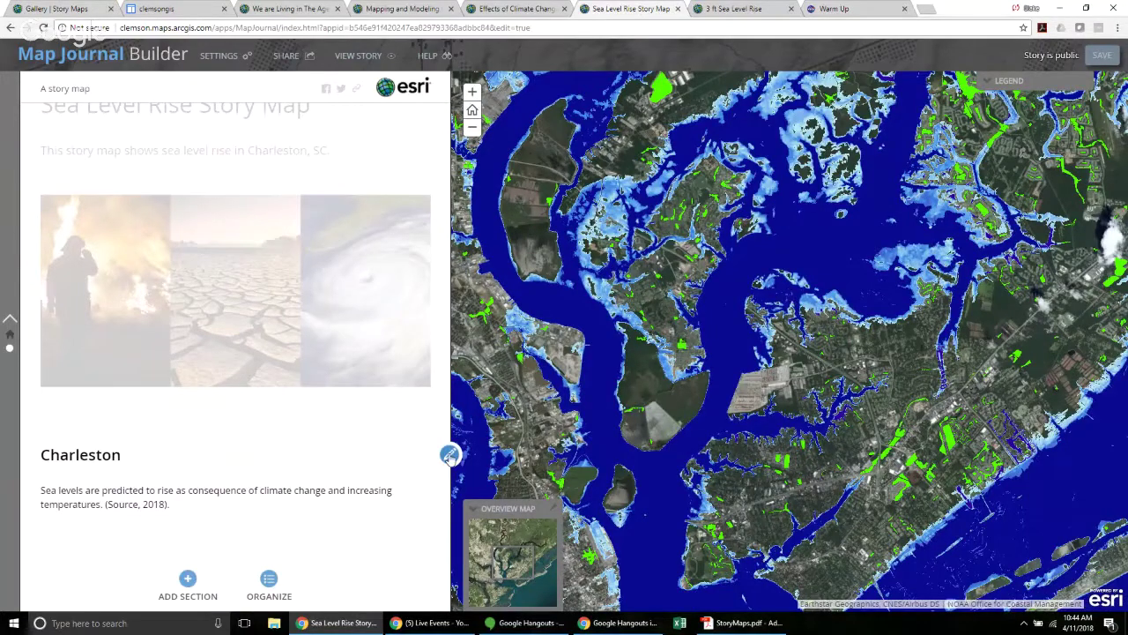
left_click(450, 455)
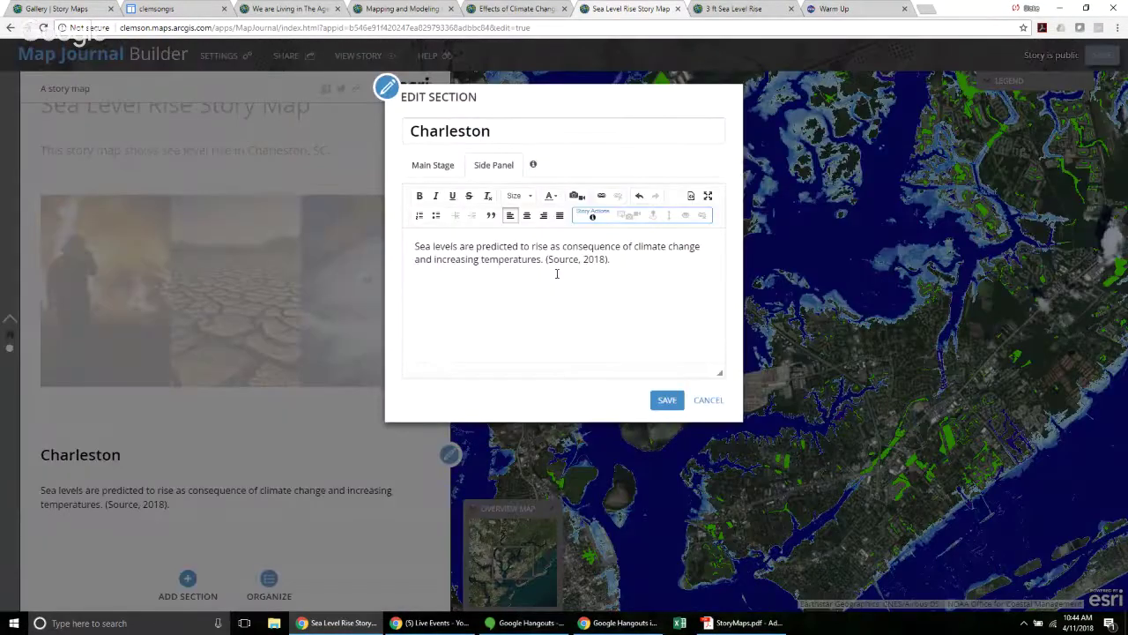
left_click(556, 273)
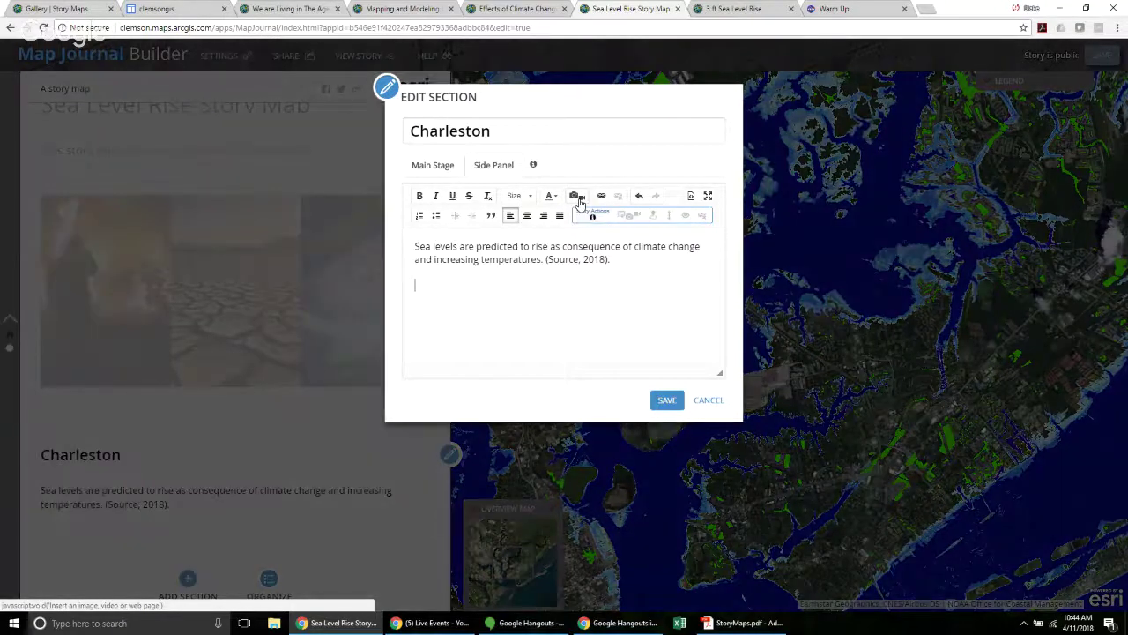
left_click(578, 195)
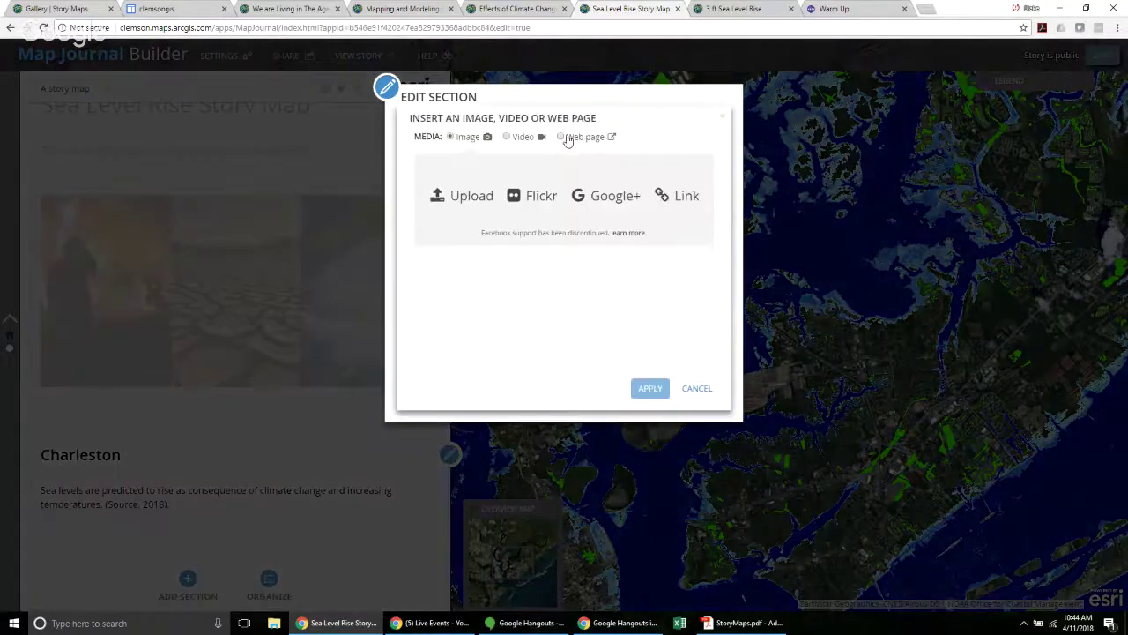
left_click(564, 137)
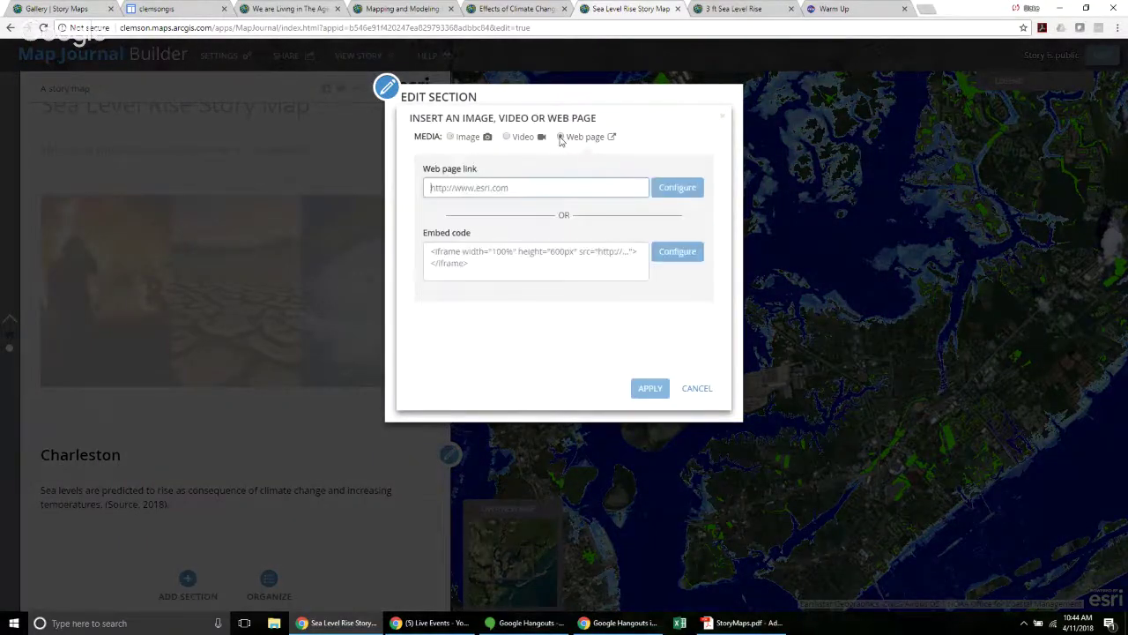
left_click(559, 183)
key("ctrl+v")
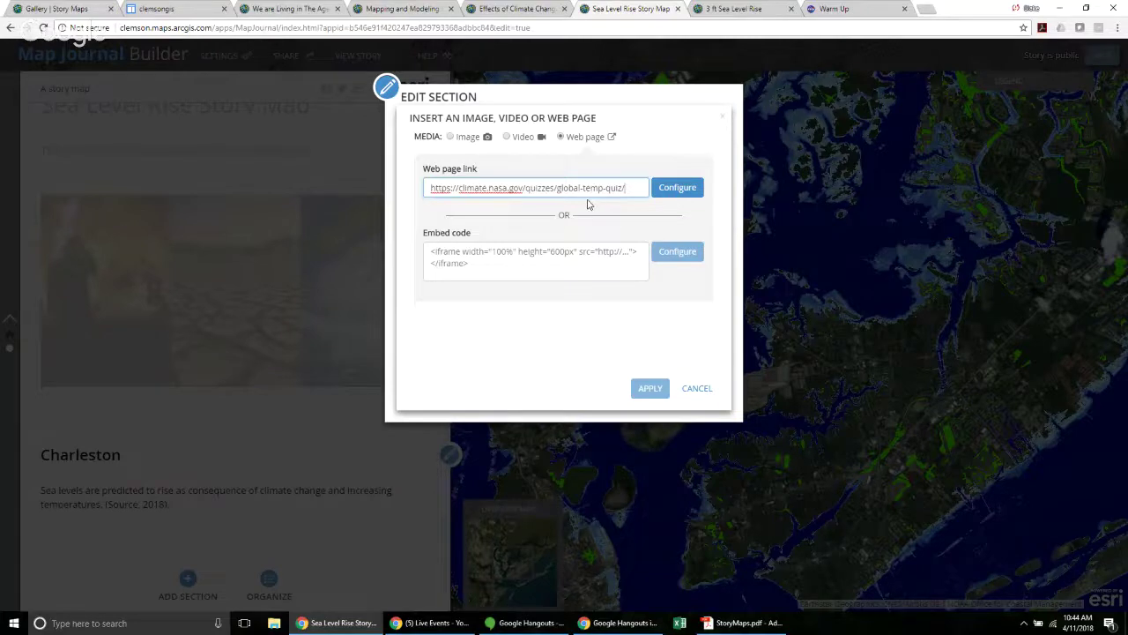
- Configure the quiz web page with a custom position and a height of 700, and insert it into the side panel
left_click(676, 190)
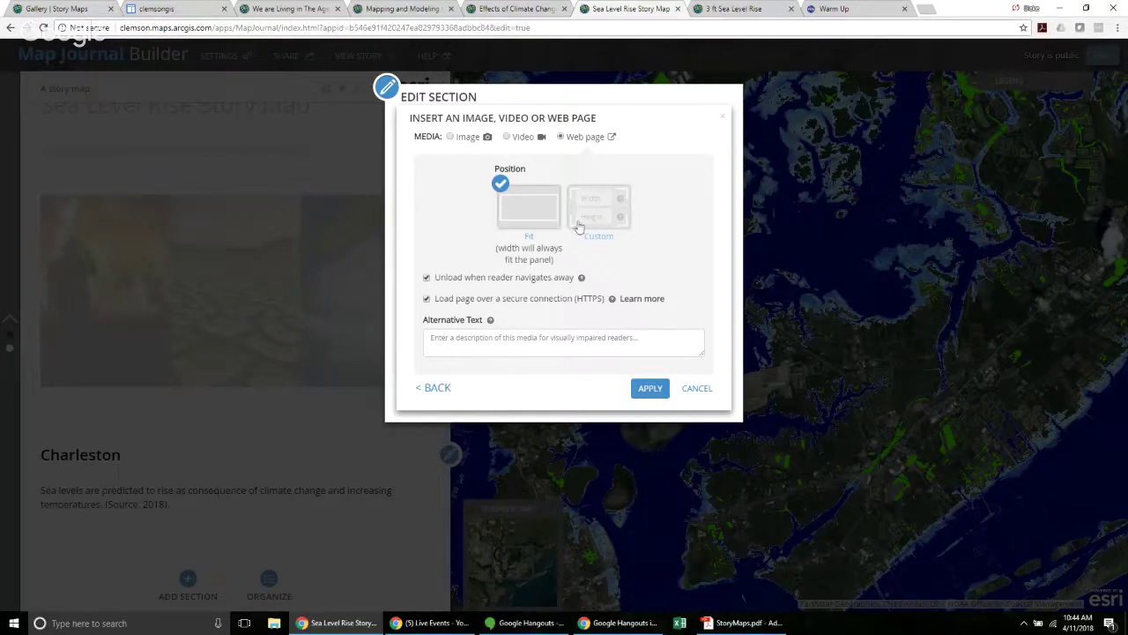
left_click(613, 210)
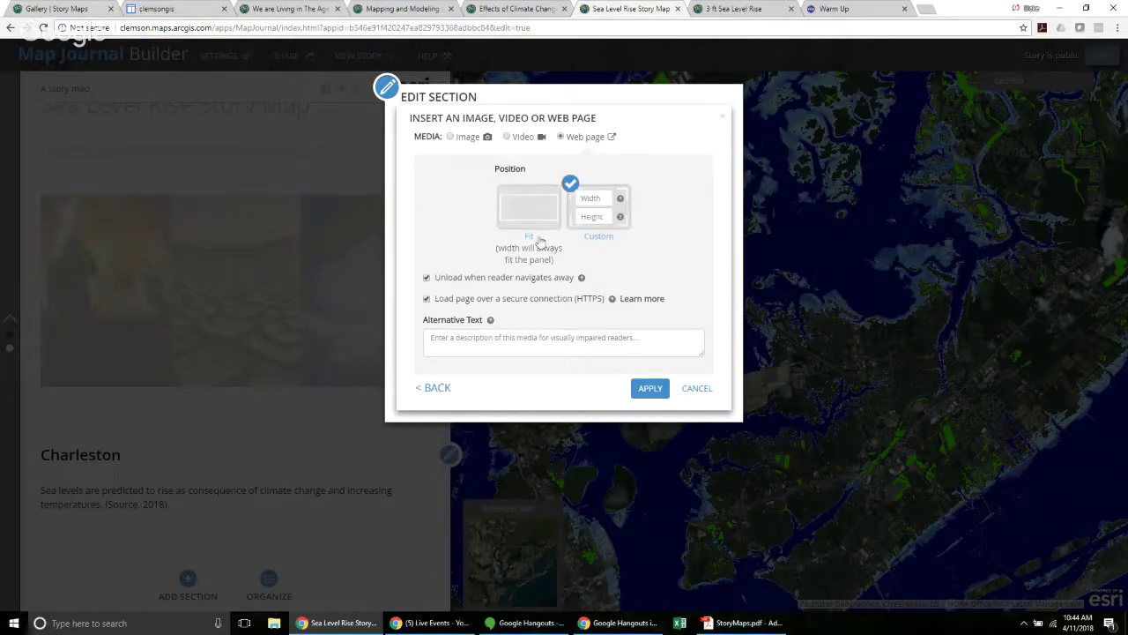
left_click(599, 216)
type("700")
left_click(648, 389)
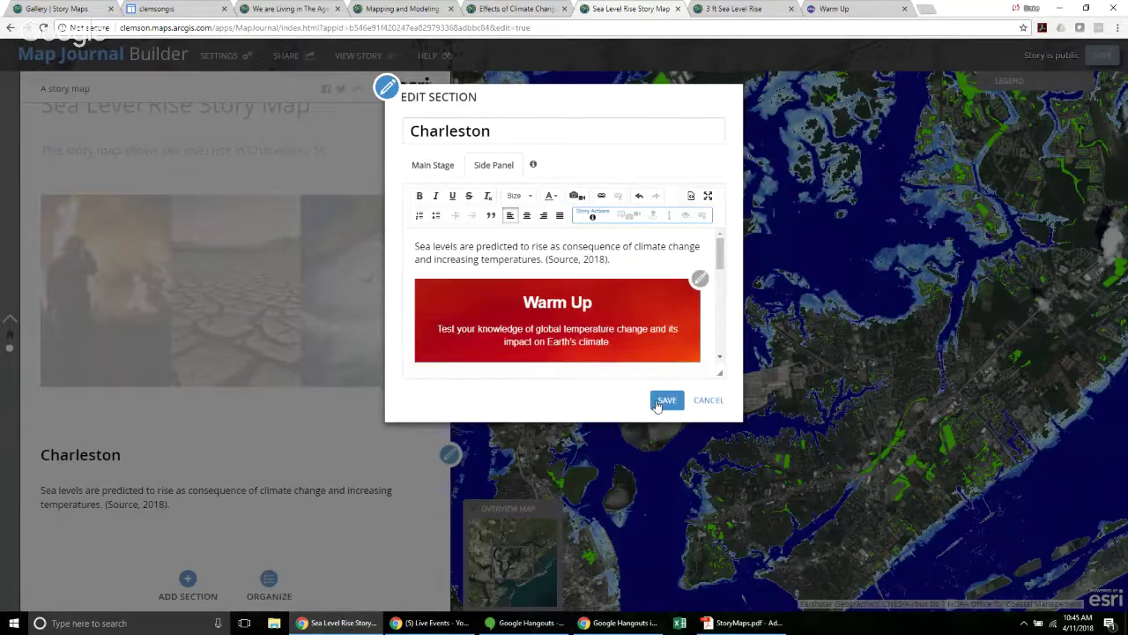
- Save the Charleston section and test the embedded Warm Up quiz by starting it and answering False to the first question
left_click(665, 400)
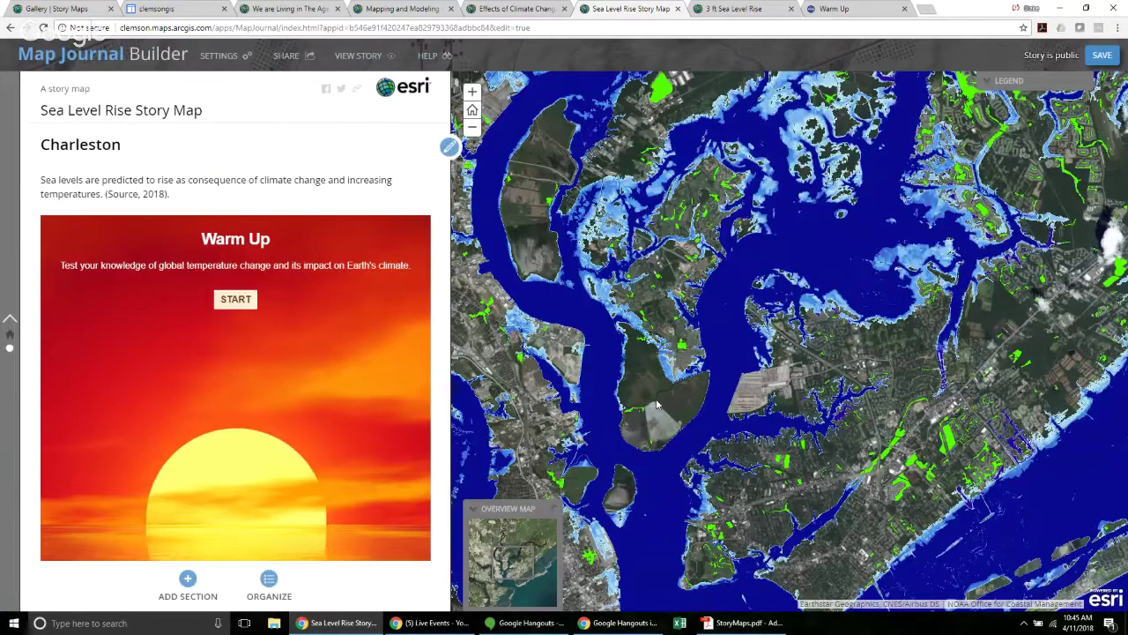
left_click(225, 300)
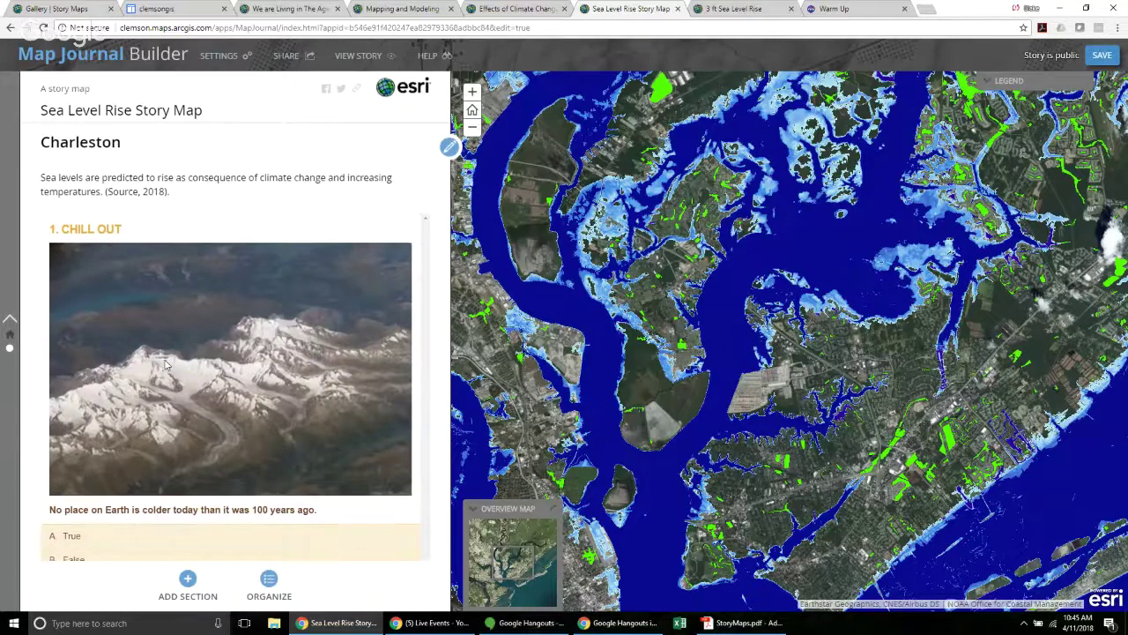
scroll(162, 388, "down", 2)
scroll(161, 386, "down", 1)
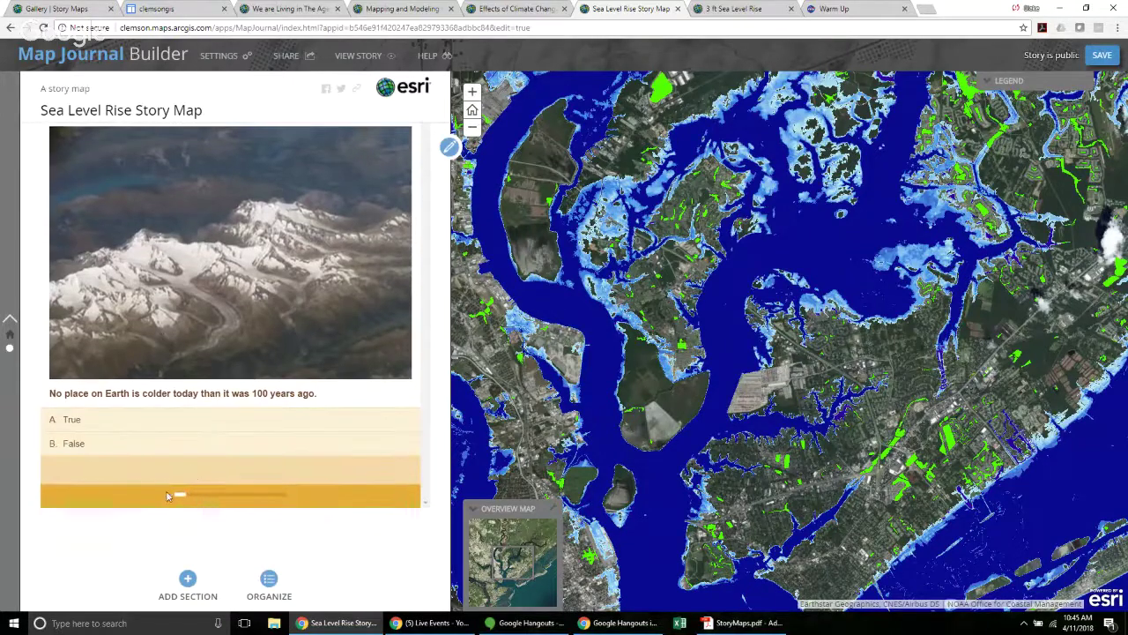
left_click(108, 443)
left_click(234, 478)
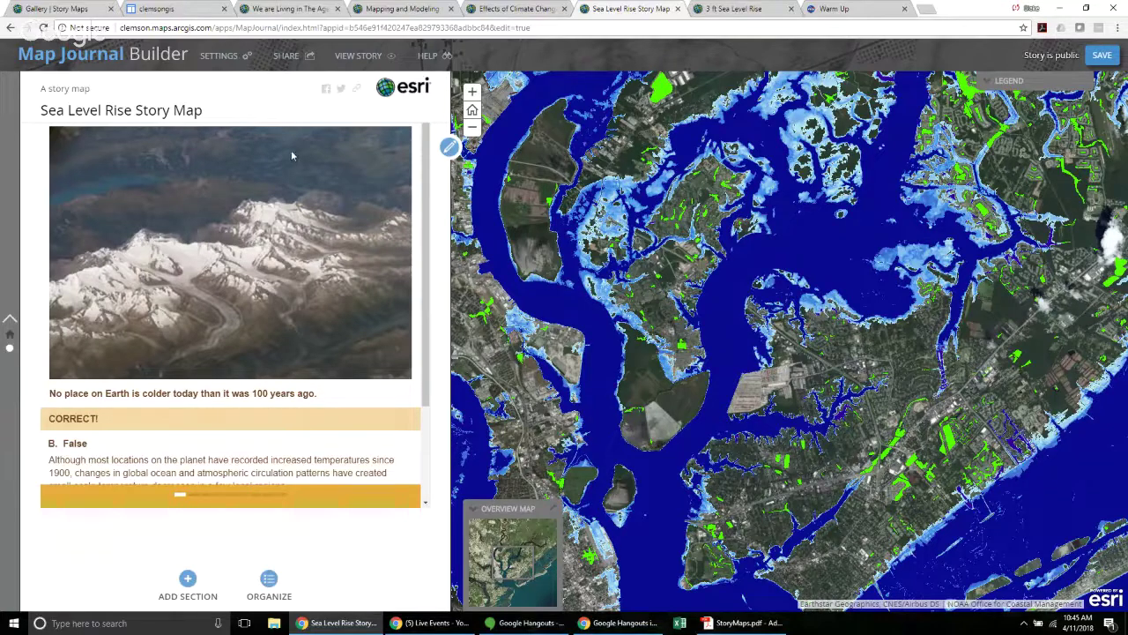
scroll(250, 228, "up", 2)
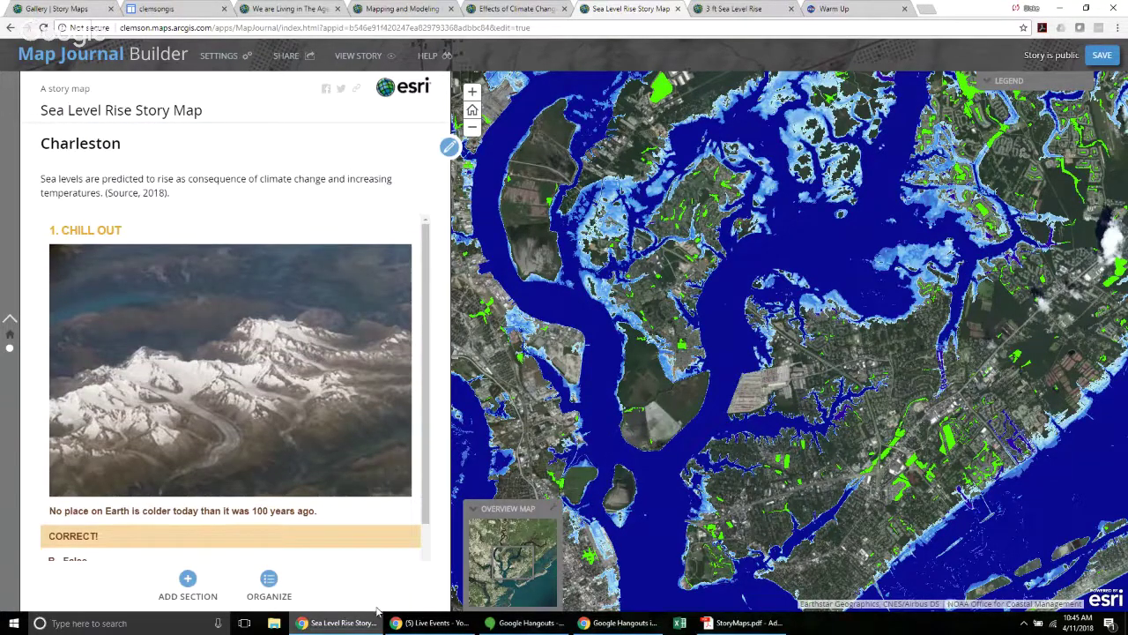
- Go back to the Google results for NASA climate quizzes, reopen the "Warm Up" quiz page and copy its web address again
left_click(848, 8)
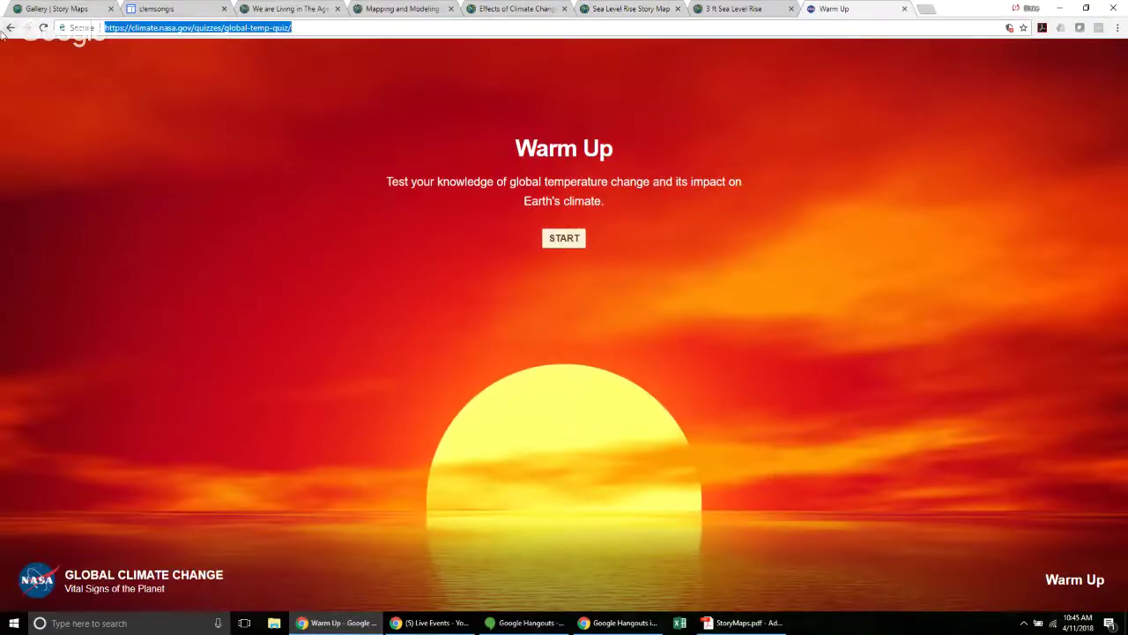
left_click(9, 27)
left_click(9, 27)
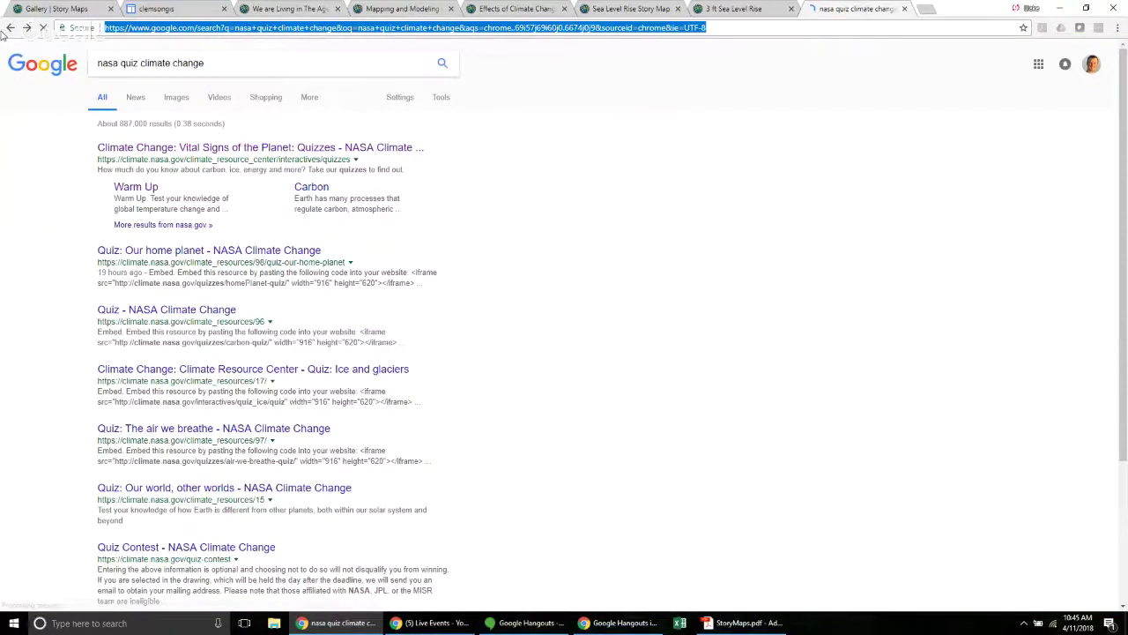
left_click(238, 62)
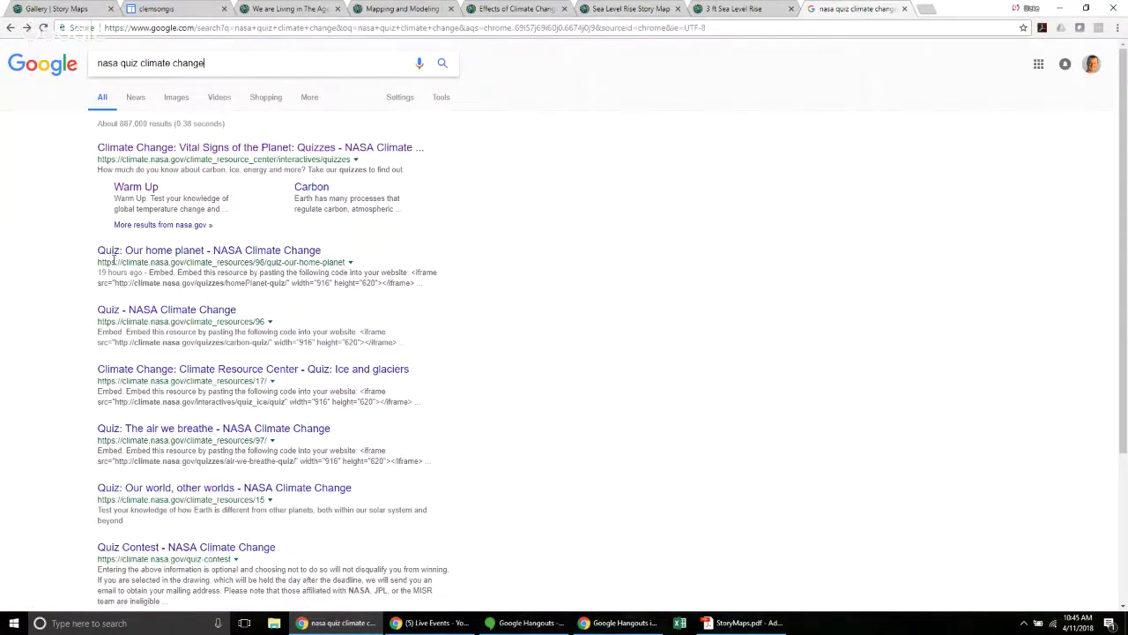
left_click(188, 147)
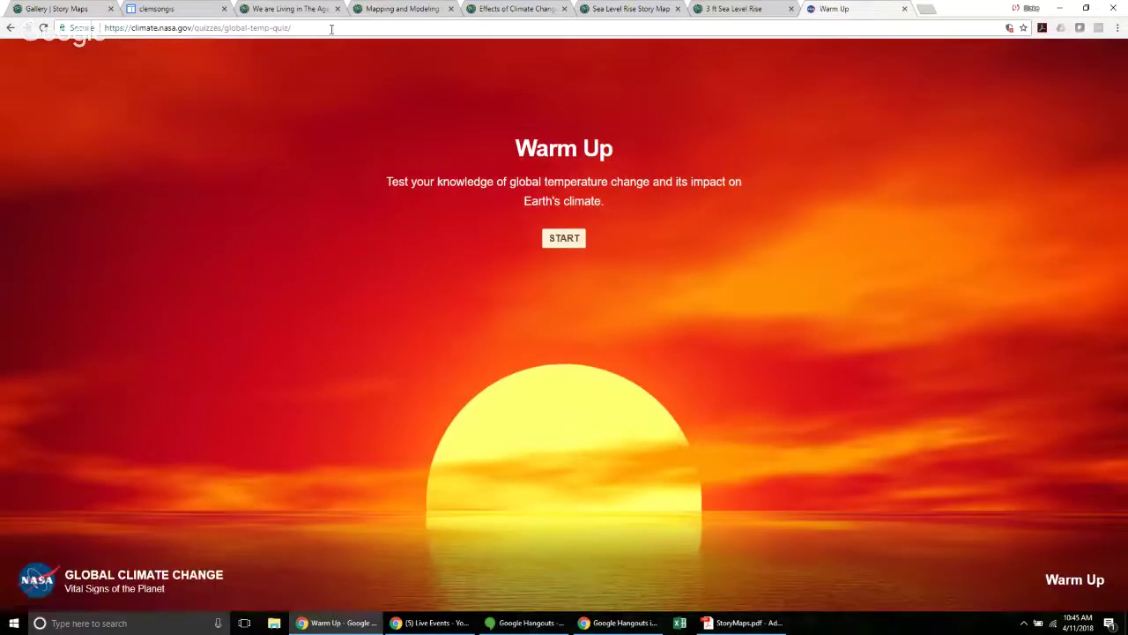
left_click(332, 28)
key("ctrl+c")
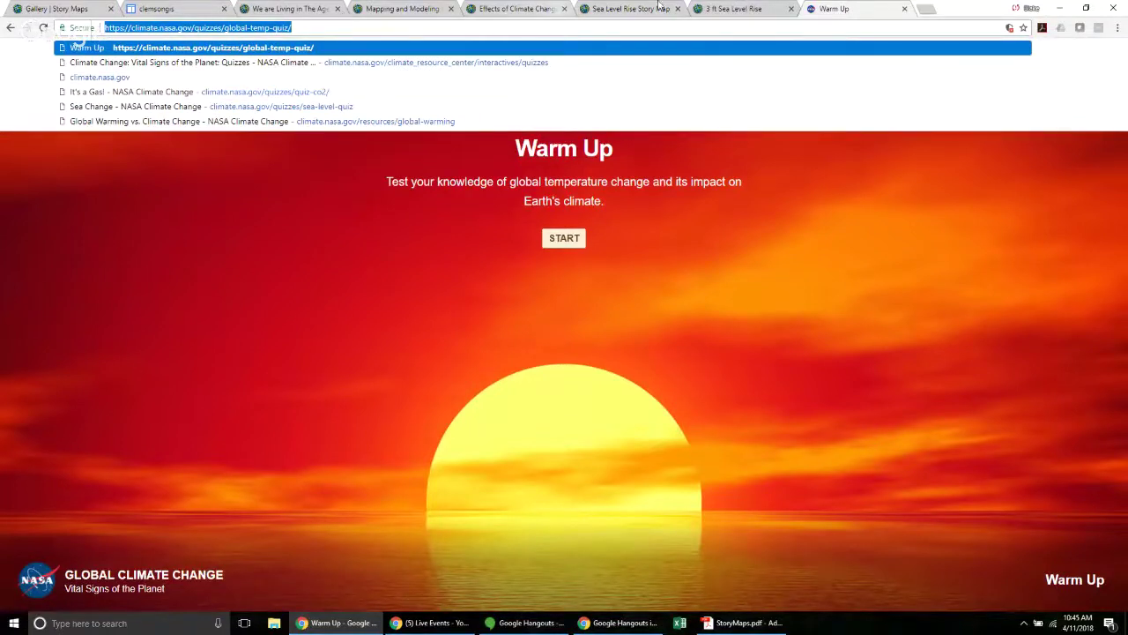
key("Escape")
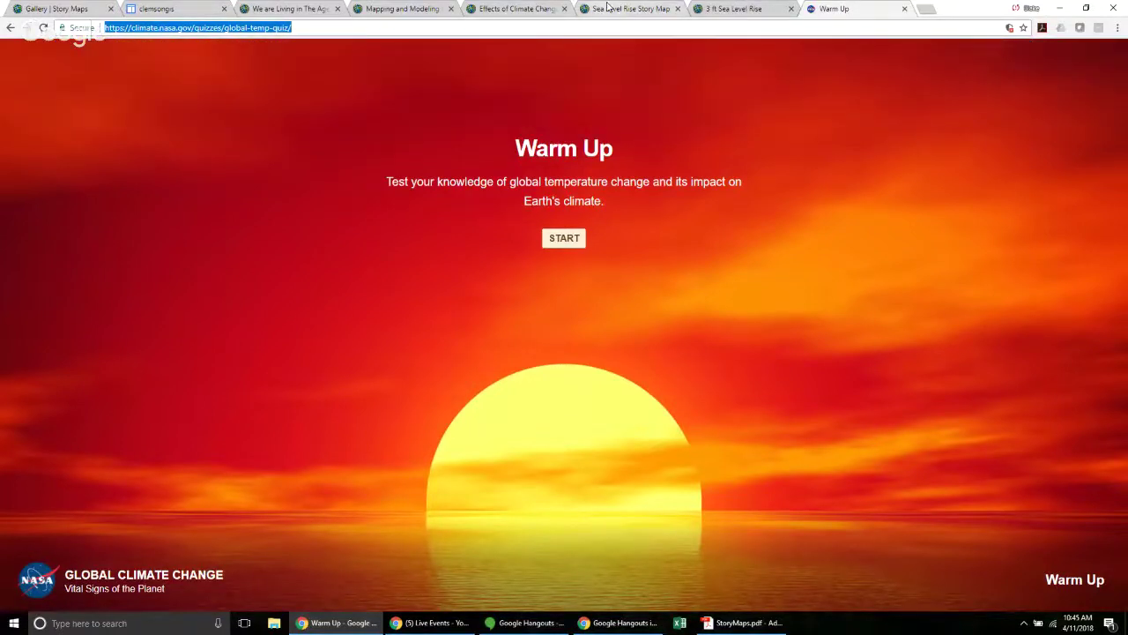
left_click(606, 8)
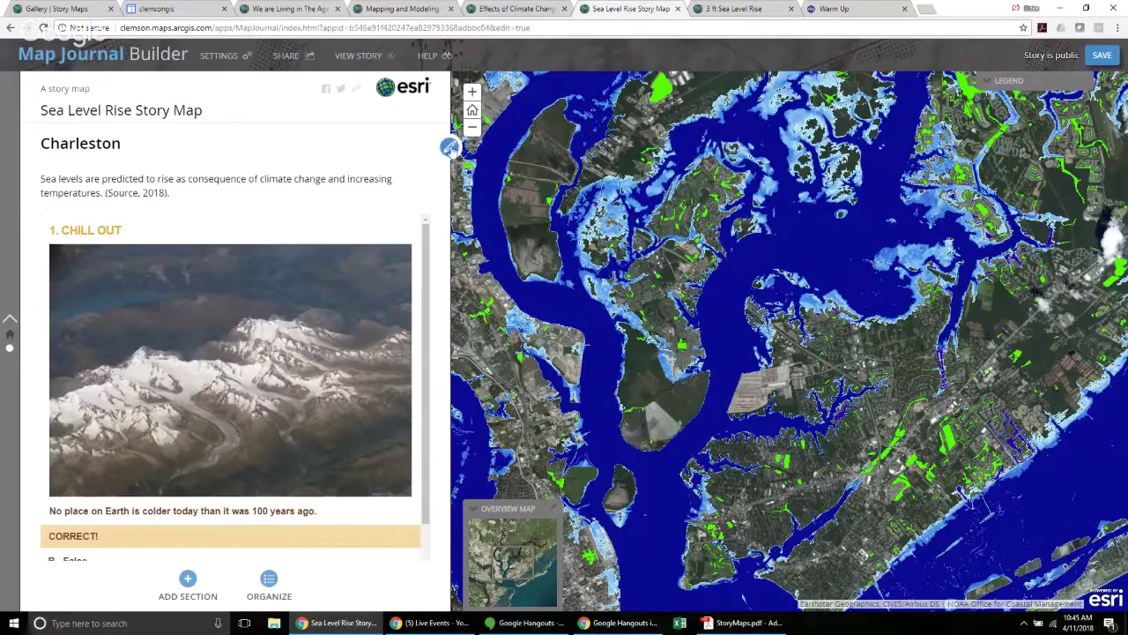
left_click(449, 148)
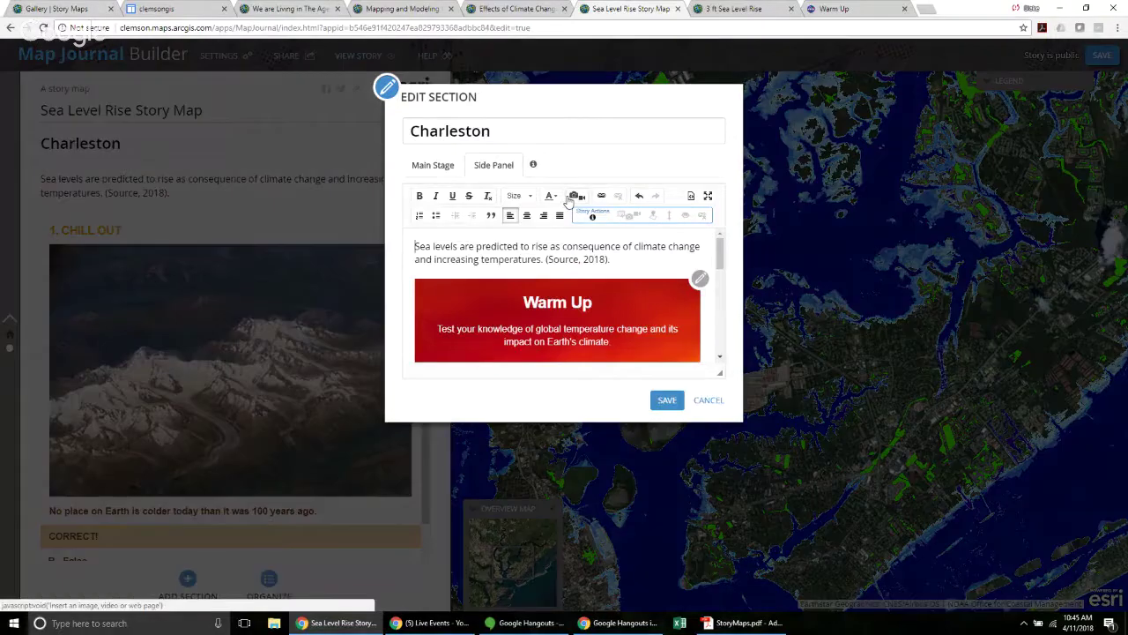
left_click(573, 196)
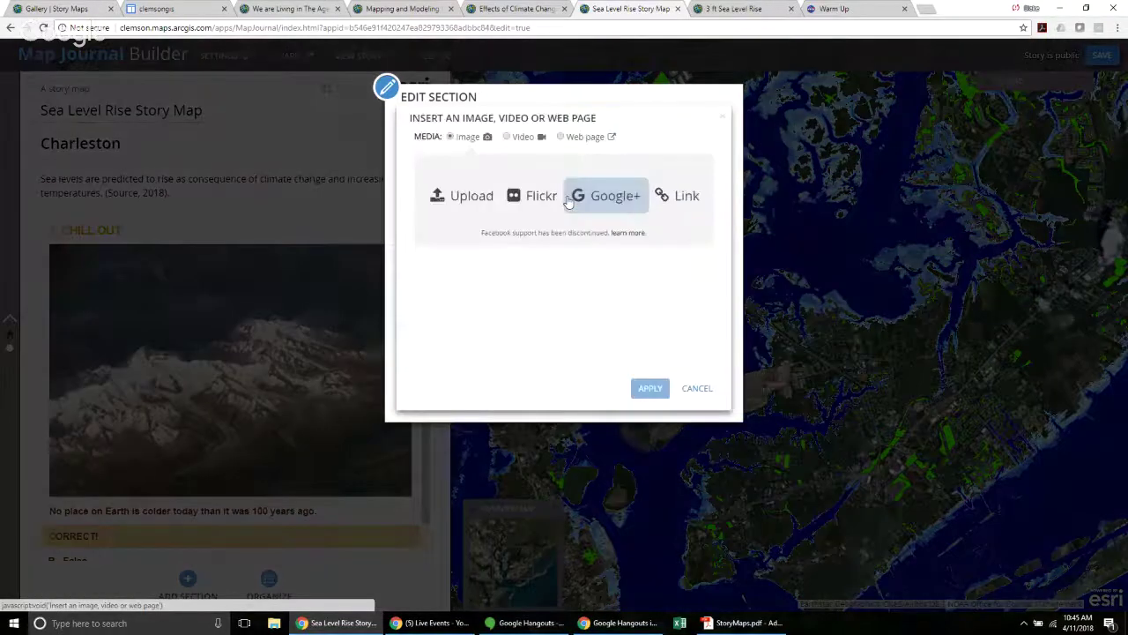
left_click(578, 137)
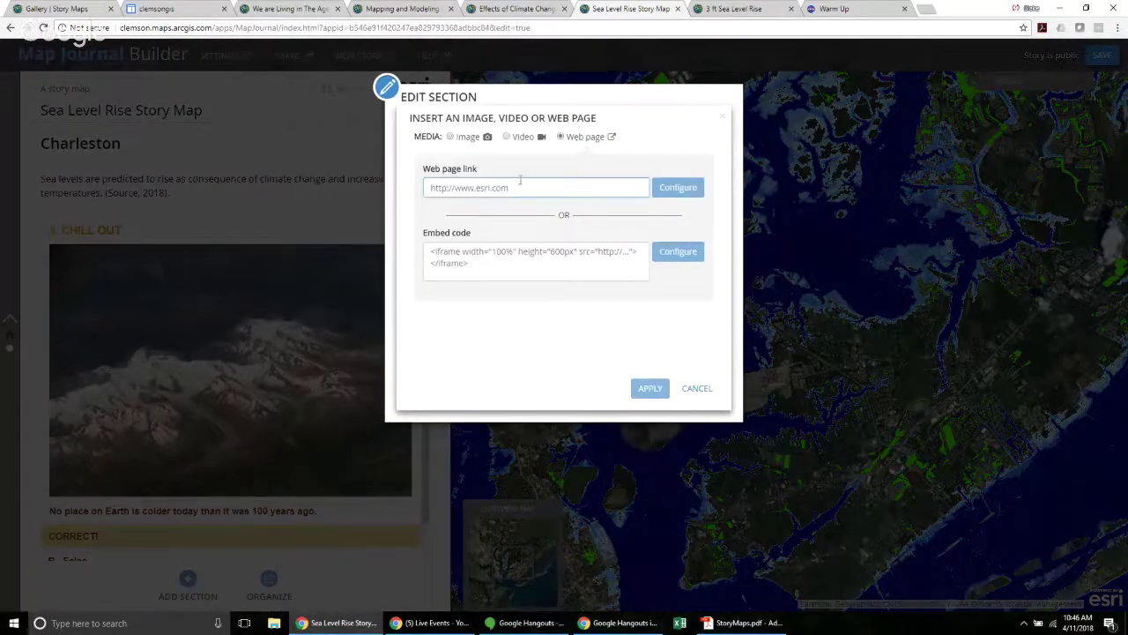
key("ctrl+v")
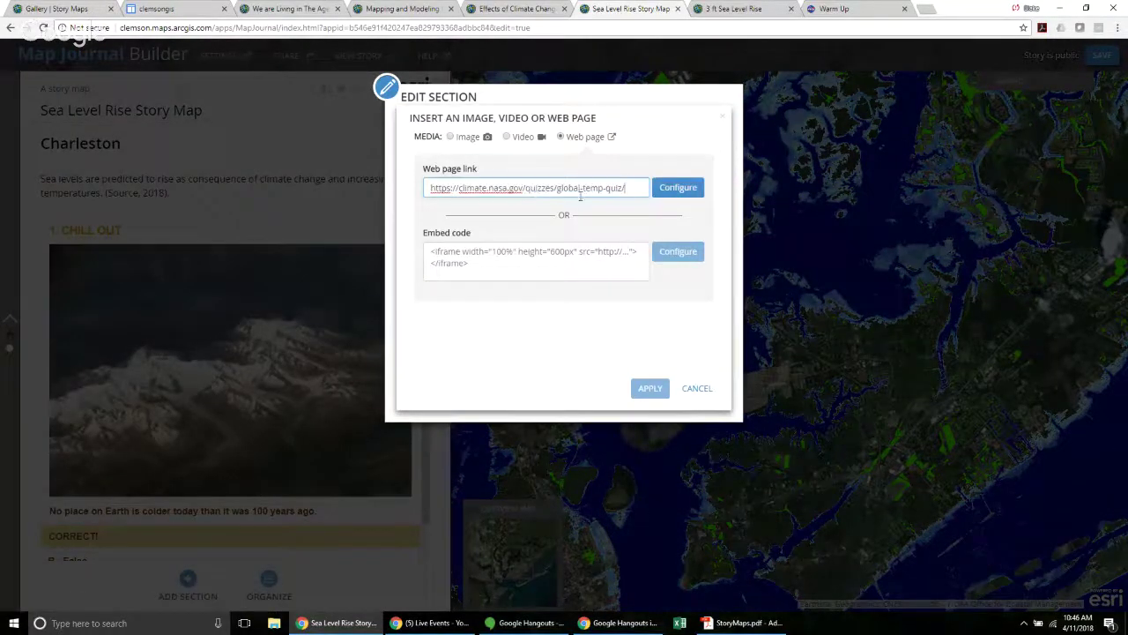
left_click(672, 188)
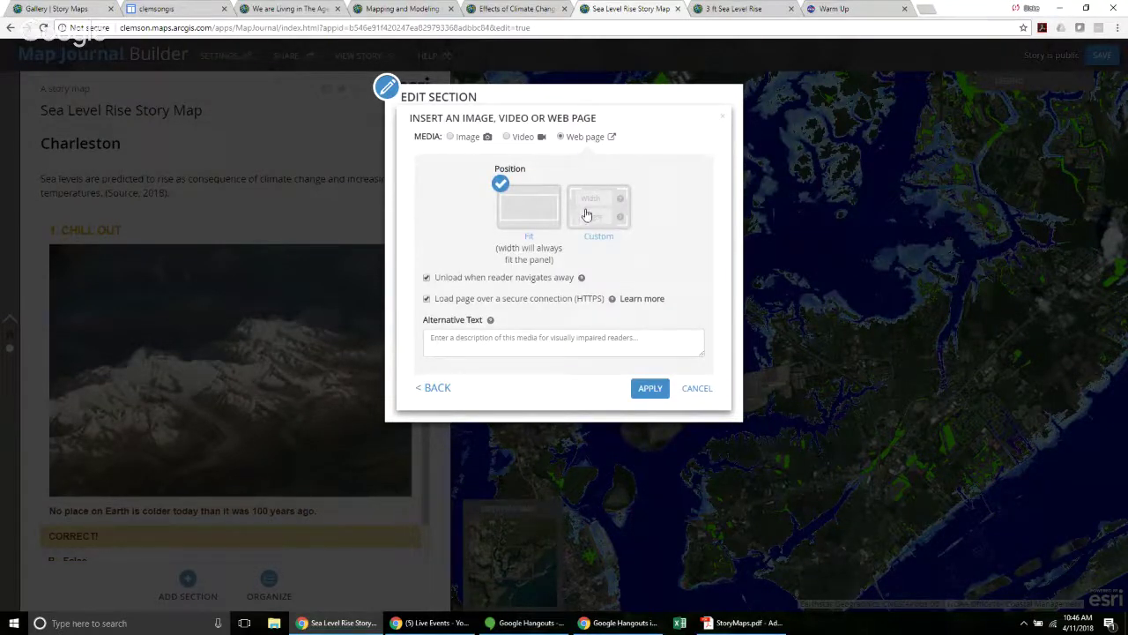
left_click(602, 215)
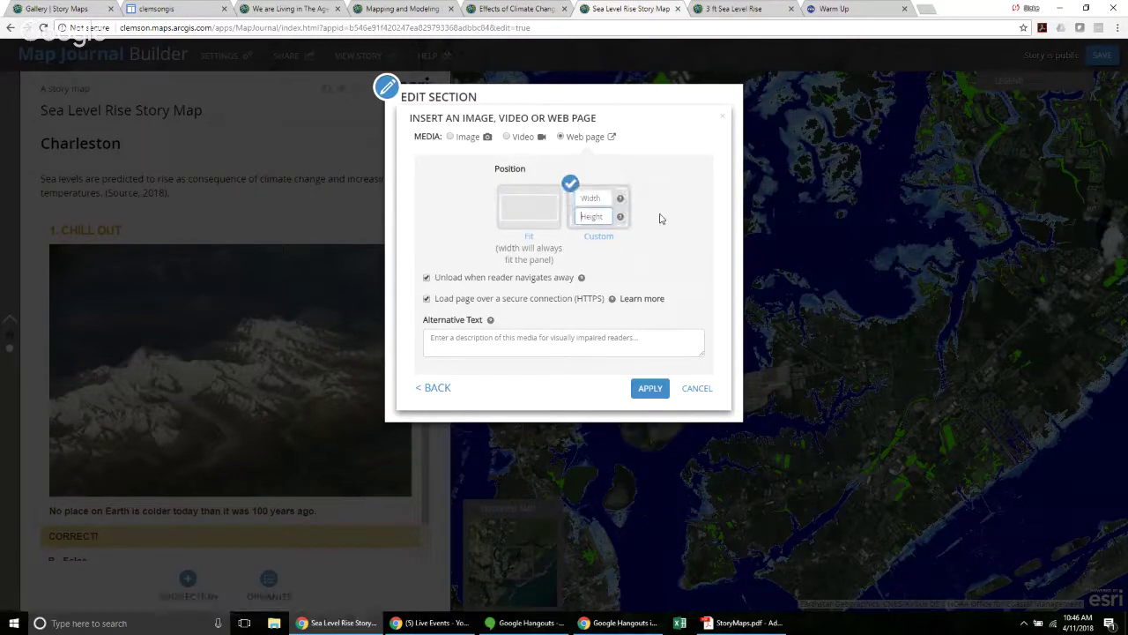
left_click(709, 394)
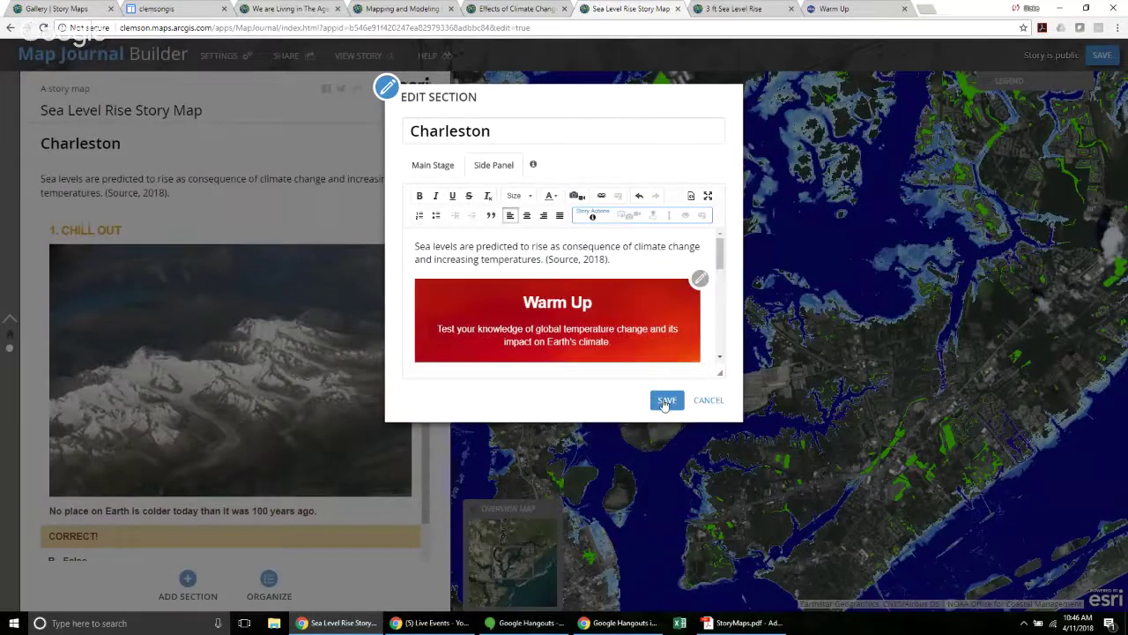
- Review the embedded quiz in the Charleston side panel, save the section, and save the whole story map
scroll(615, 329, "down", 3)
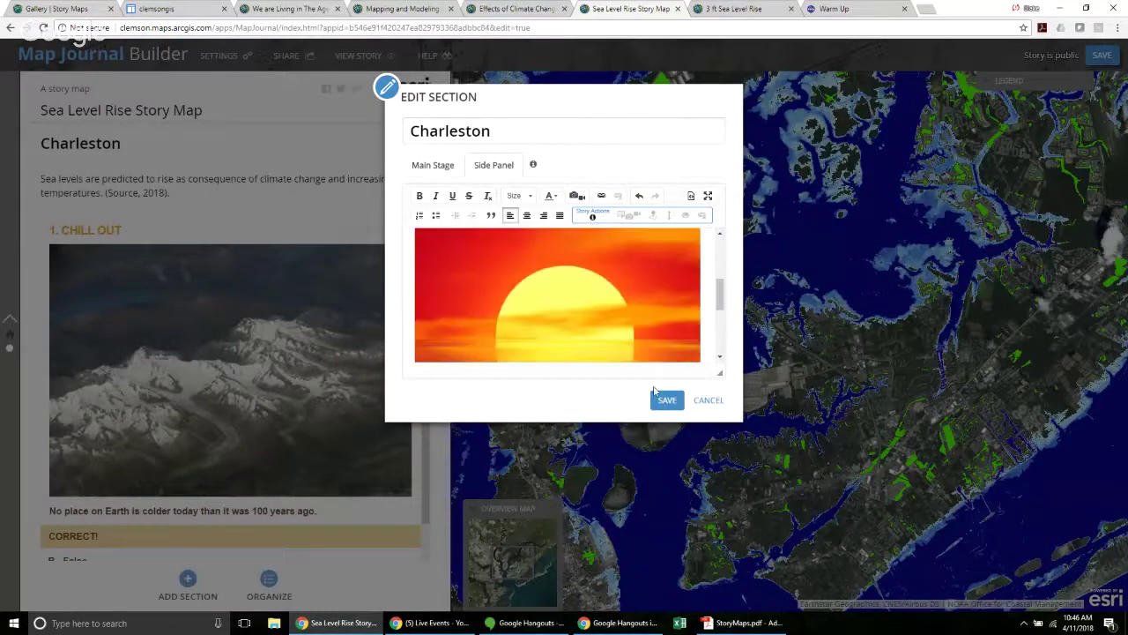
left_click(666, 400)
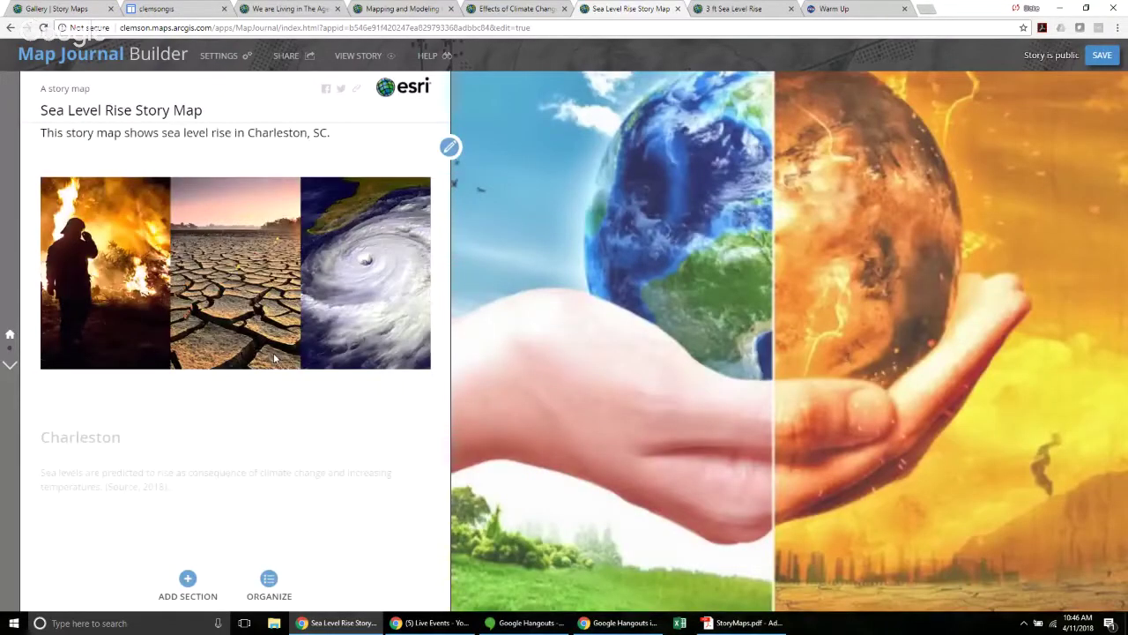
left_click(1102, 56)
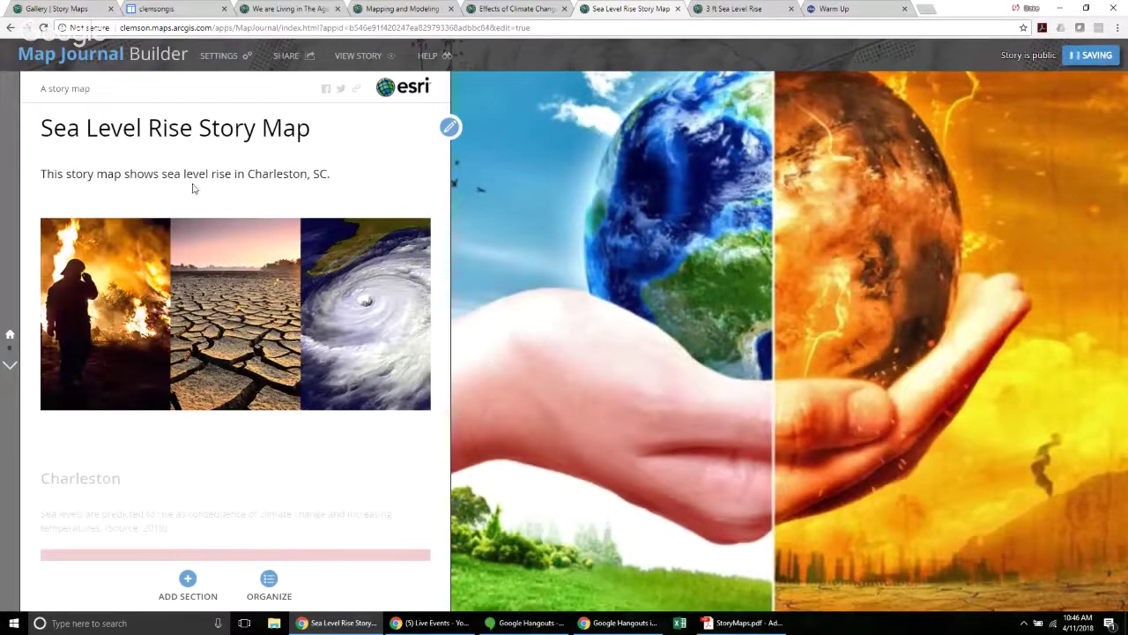